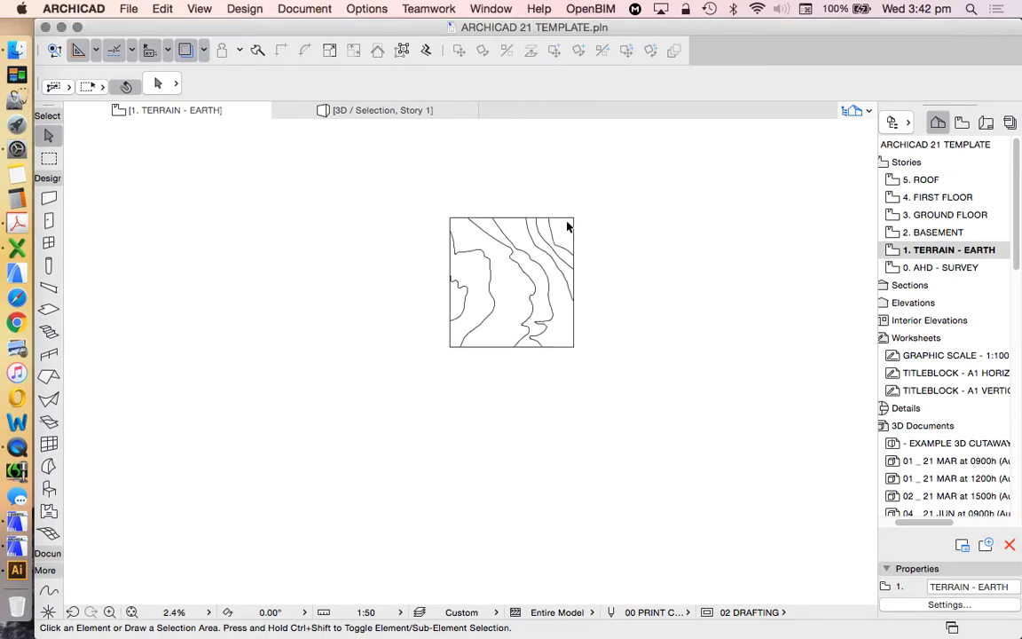
scroll(563, 218, "up", 4)
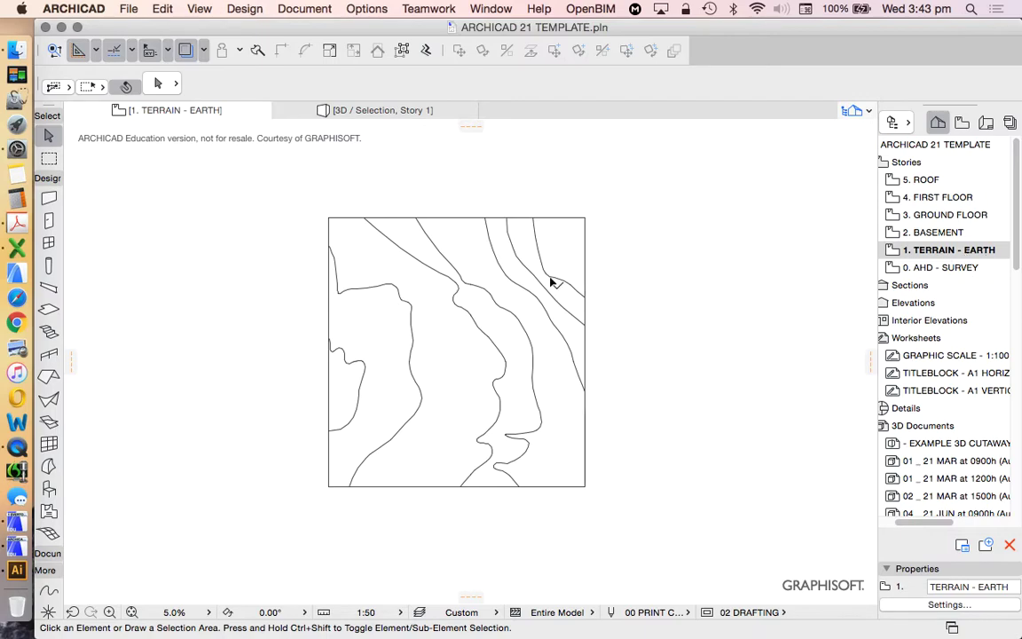
scroll(444, 301, "up", 3)
scroll(426, 294, "down", 1)
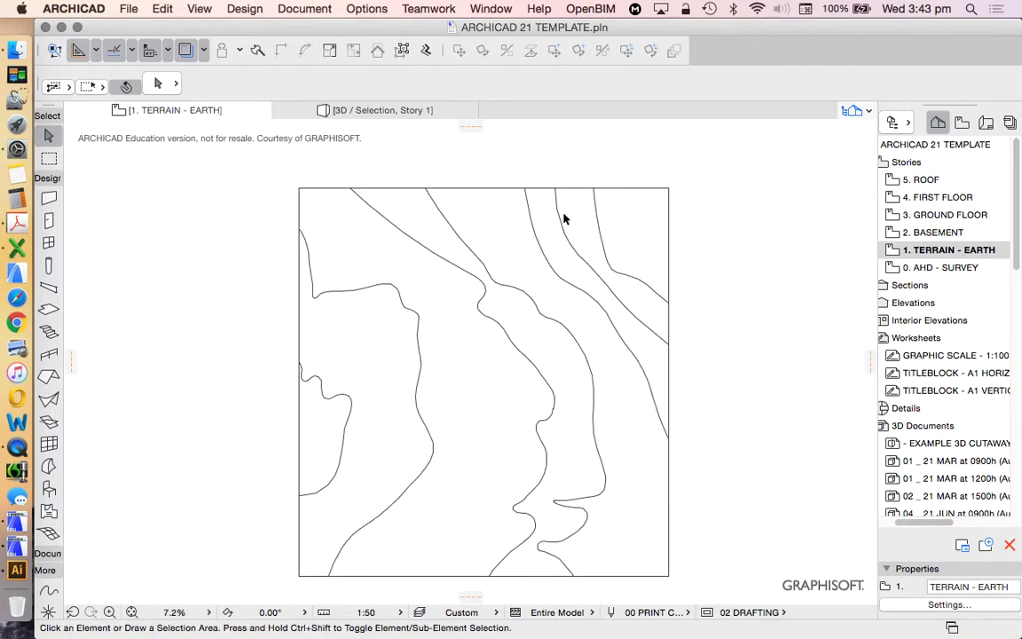
left_click(49, 309)
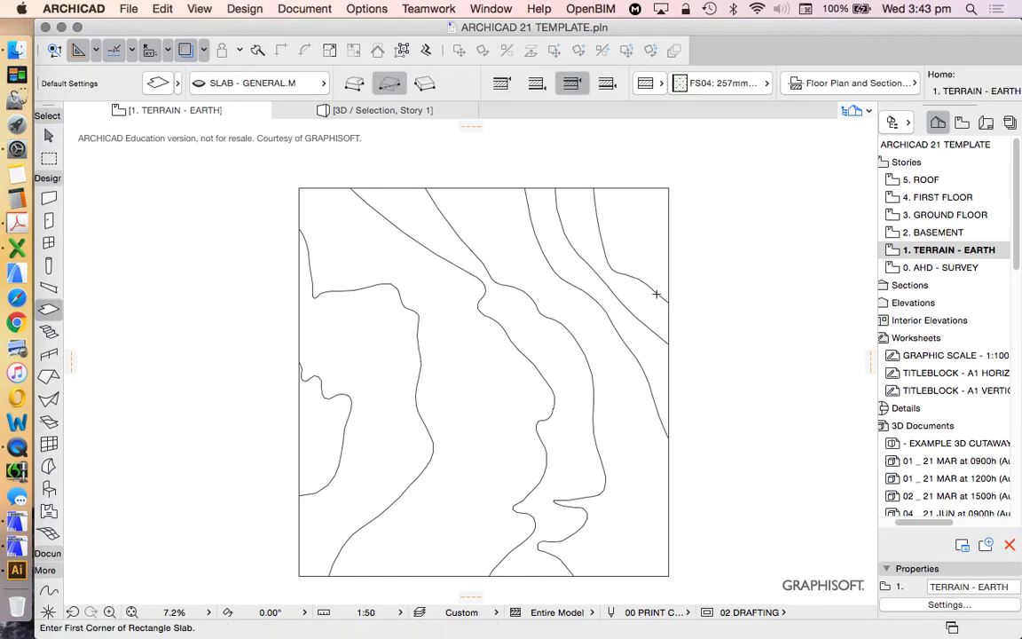
left_click(245, 10)
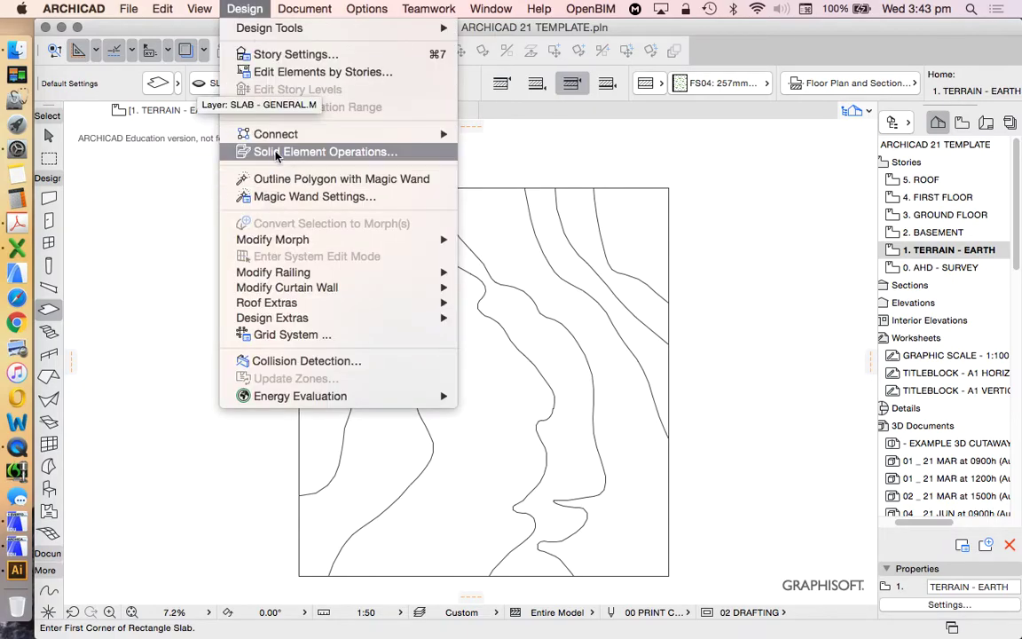
left_click(730, 182)
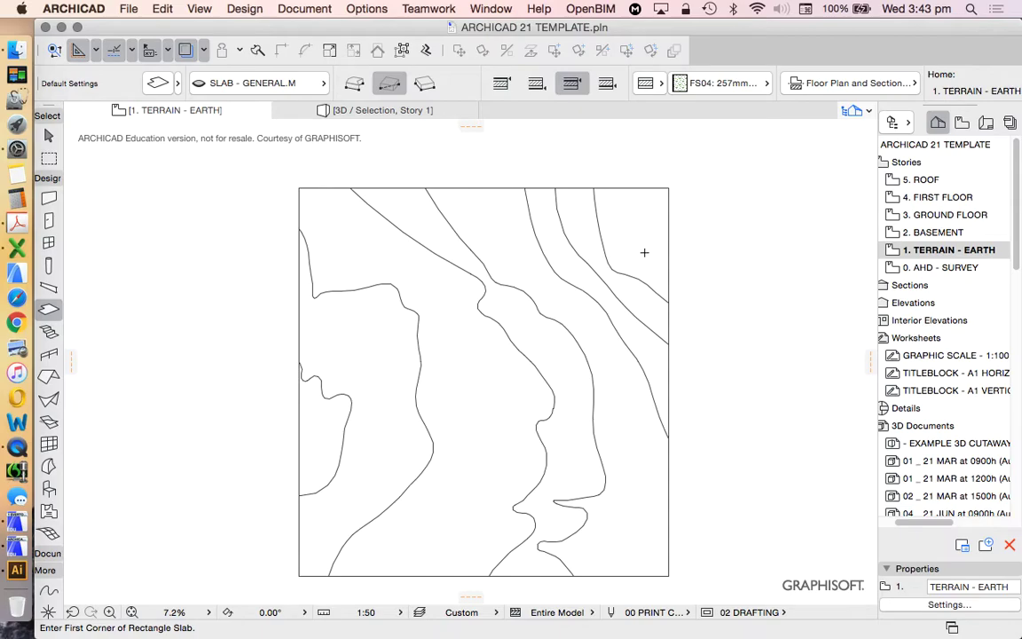
Step: Open the 2. BASEMENT story and show the 1. TERRAIN - EARTH story as its trace reference
scroll(644, 253, "down", 4)
double_click(936, 234)
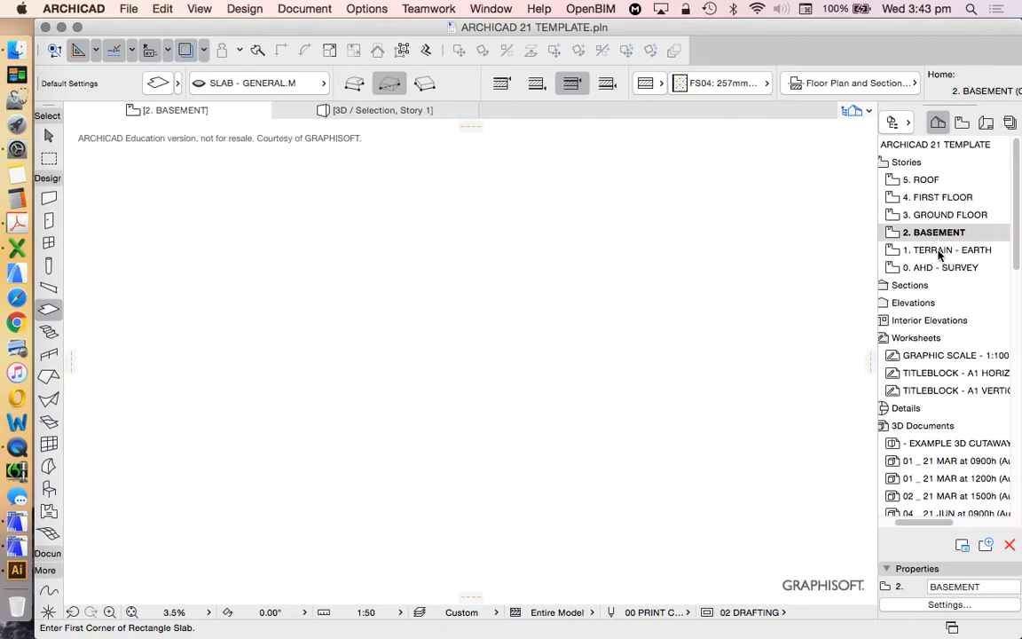
right_click(938, 252)
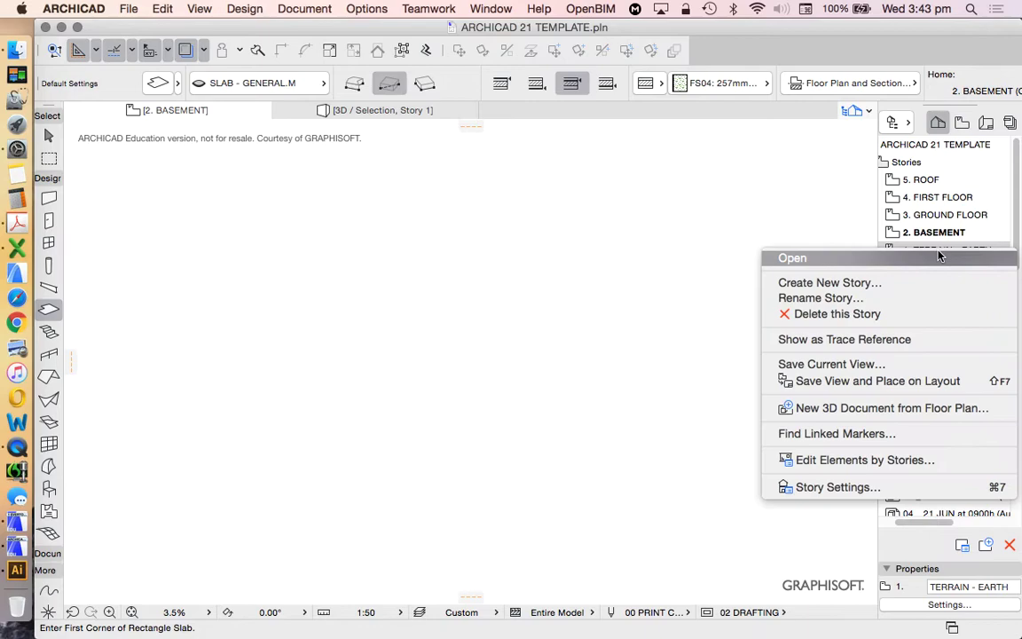
left_click(842, 340)
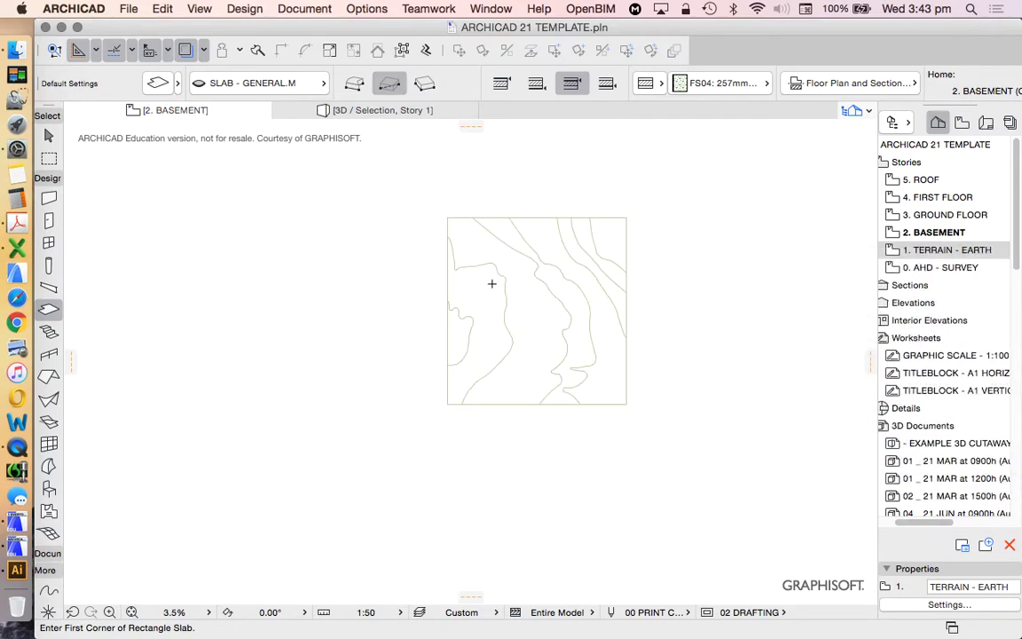
scroll(590, 249, "up", 3)
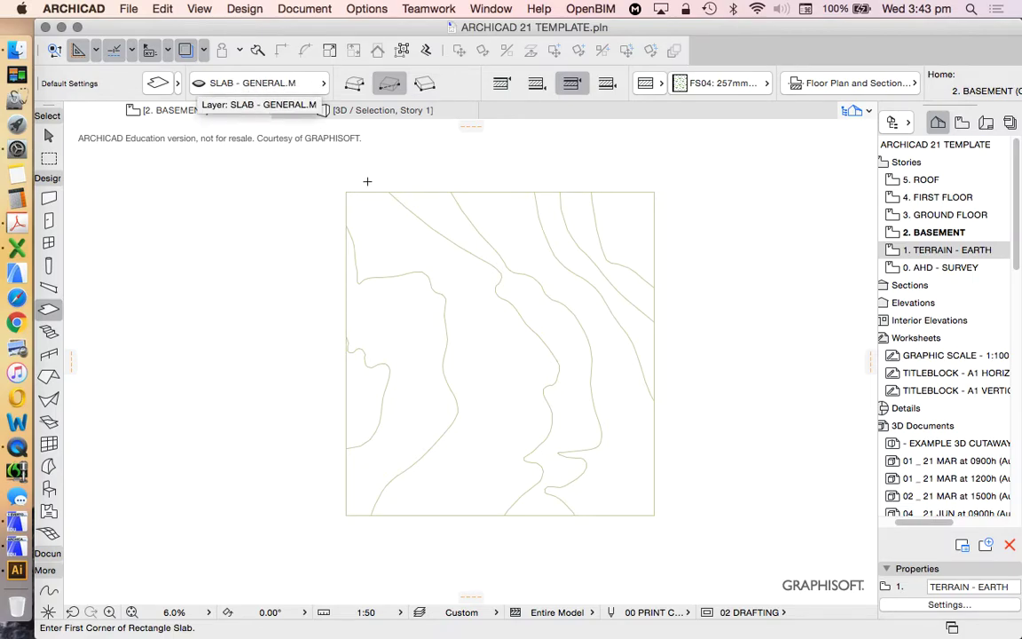
Step: Start a slab over the traced terrain, show the hidden SLAB - GENERAL.M layer, and cancel the slab
left_click(438, 229)
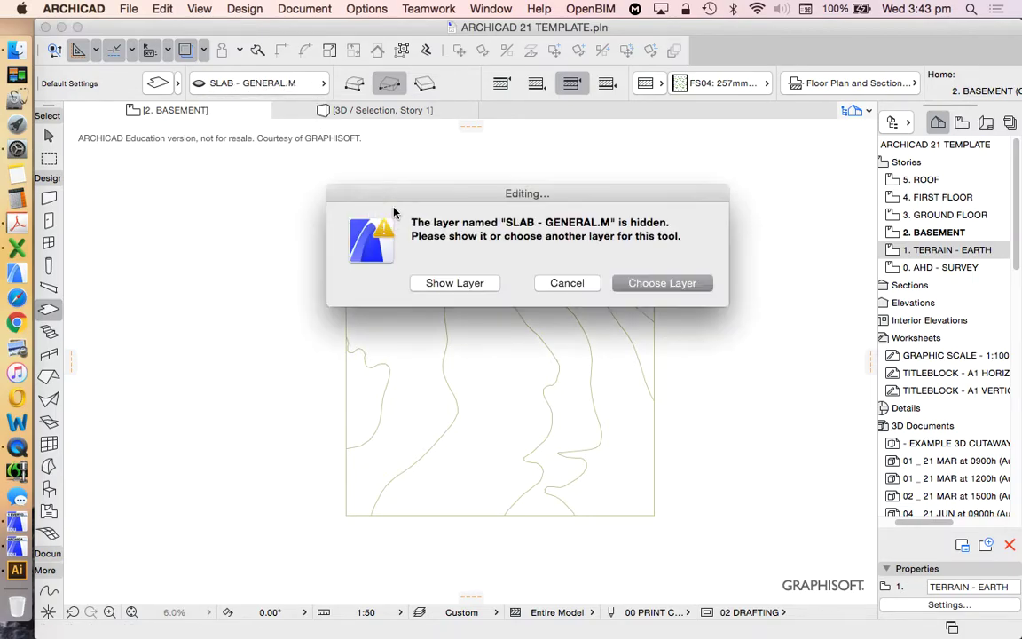
left_click(483, 283)
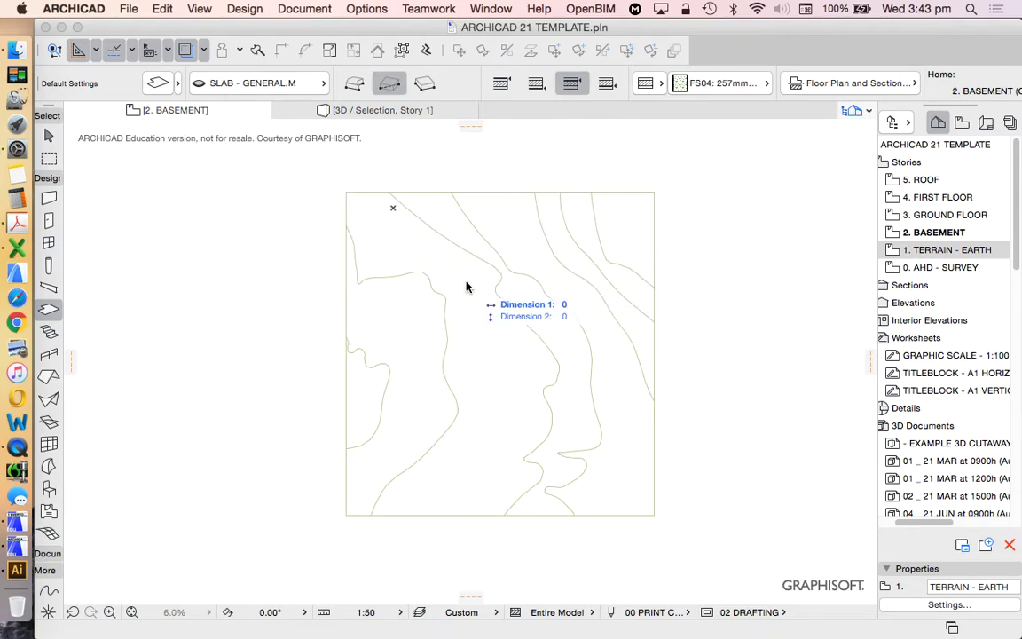
key("Escape")
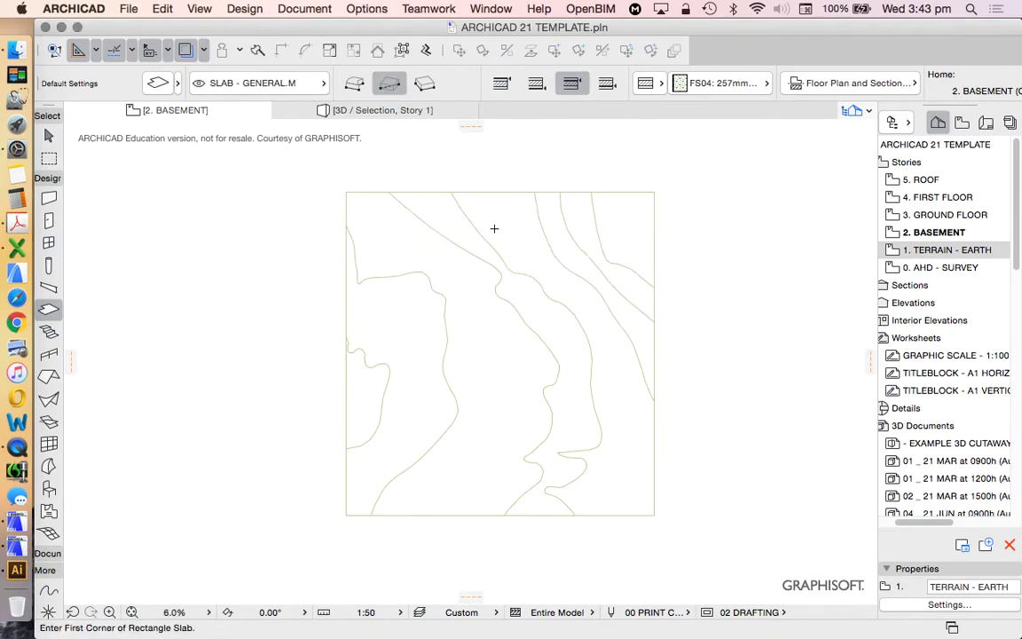
Step: Draw a solid pen 1 line along the traced terrain boundary's upper edge, from its upper-left corner to beyond the upper-right corner
scroll(521, 204, "up", 3)
scroll(559, 297, "down", 3)
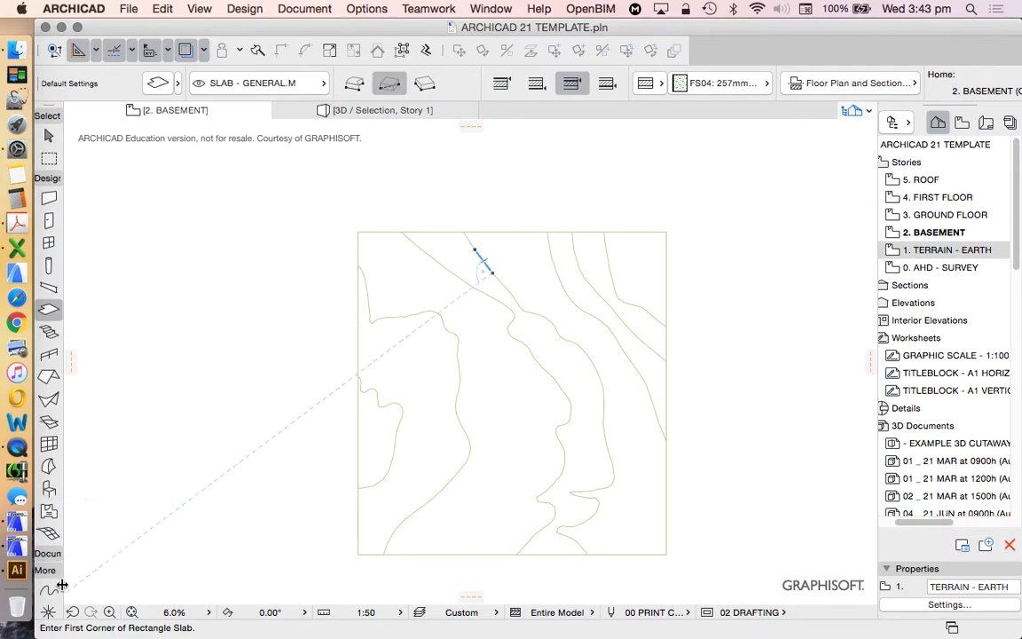
left_click(52, 555)
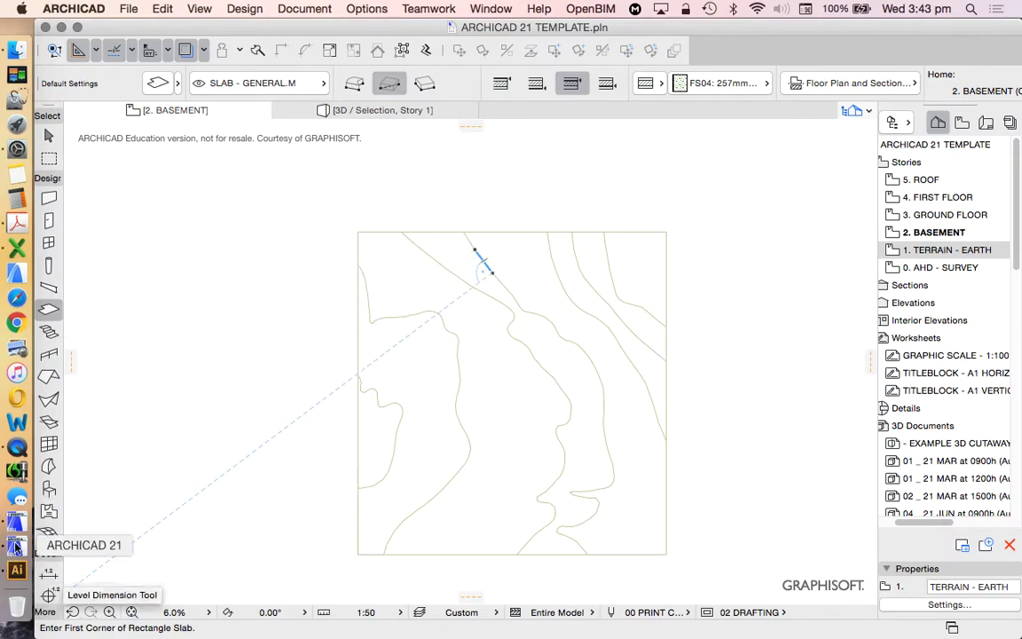
scroll(50, 591, "down", 2)
left_click(47, 178)
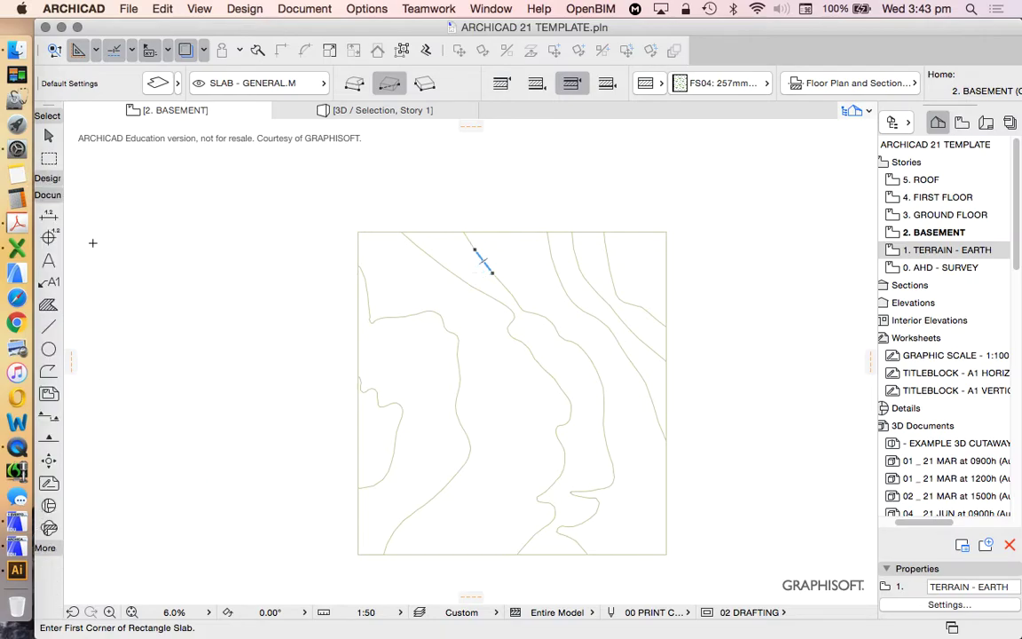
left_click(48, 326)
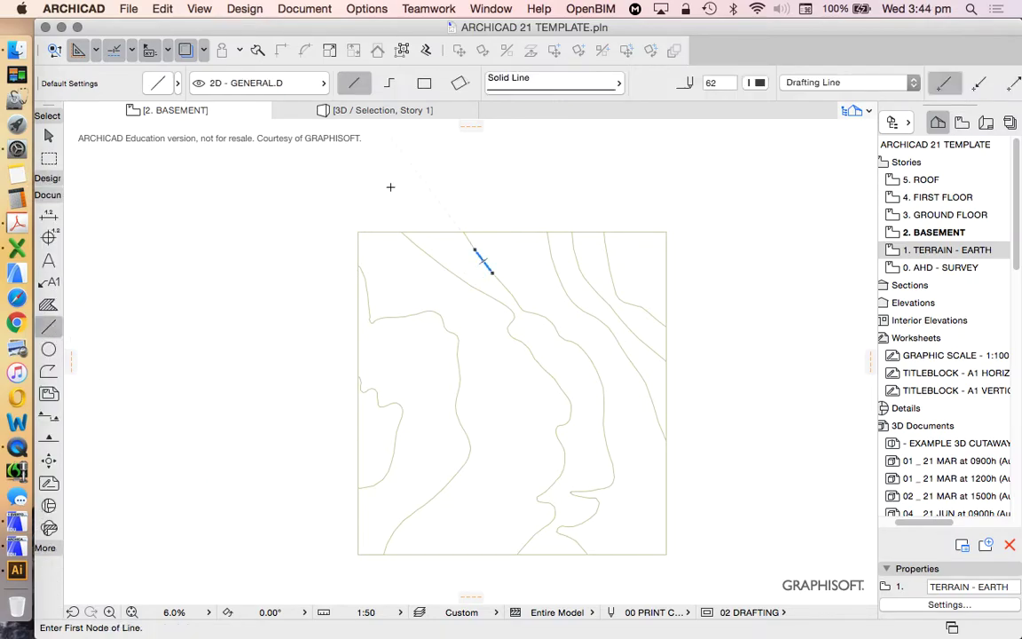
scroll(330, 212, "down", 3)
scroll(491, 229, "up", 3)
left_click(358, 239)
left_click(375, 263)
left_click(759, 83)
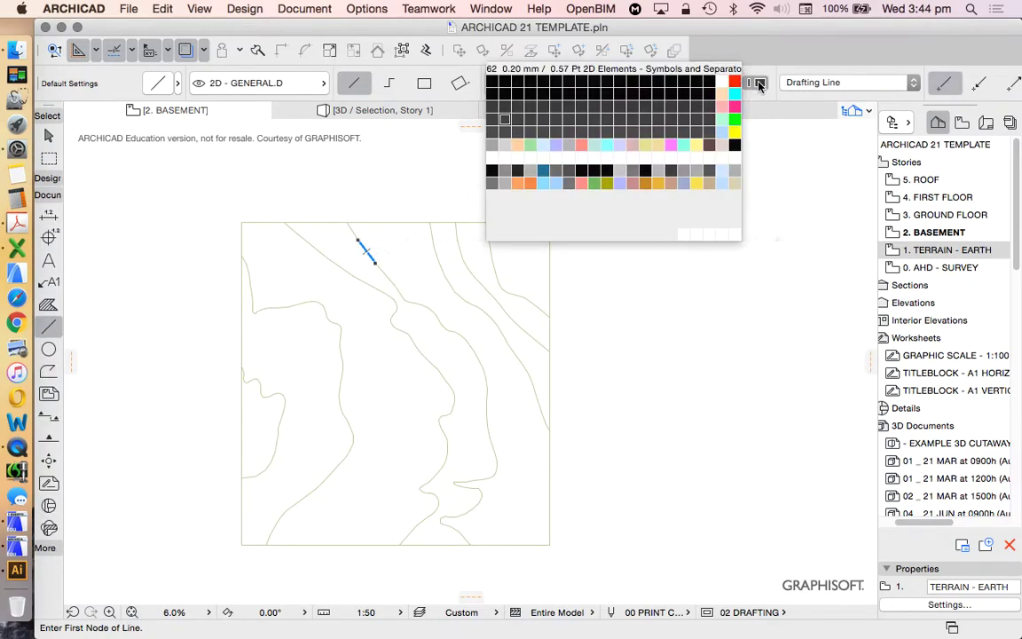
left_click(491, 80)
left_click(242, 222)
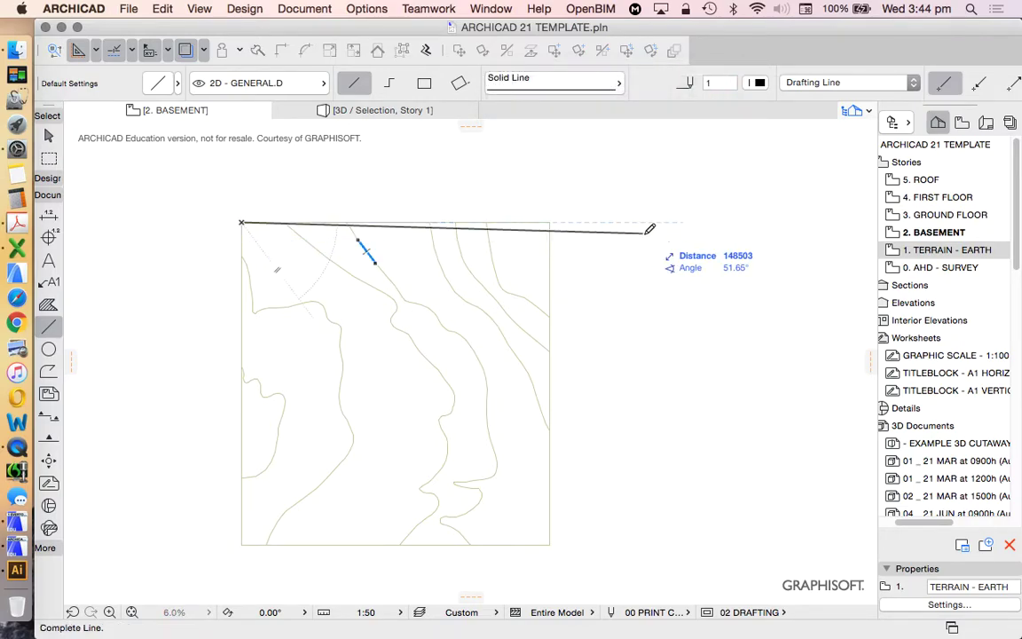
left_click(677, 222)
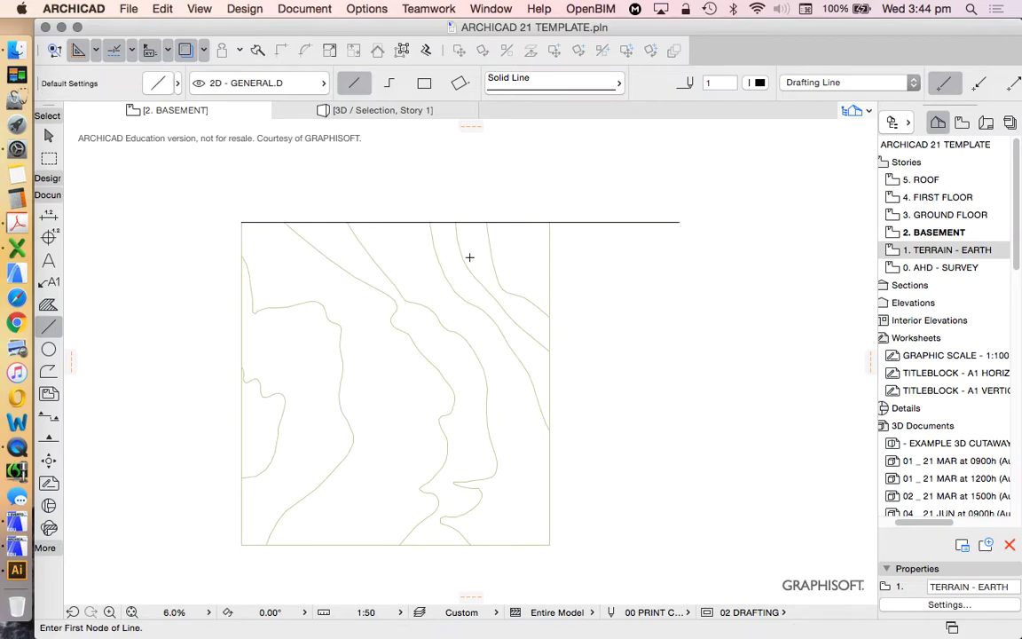
Step: Draw two vertical lines along the terrain boundary's left and right edges, both extending past its lower edge
left_click(241, 222)
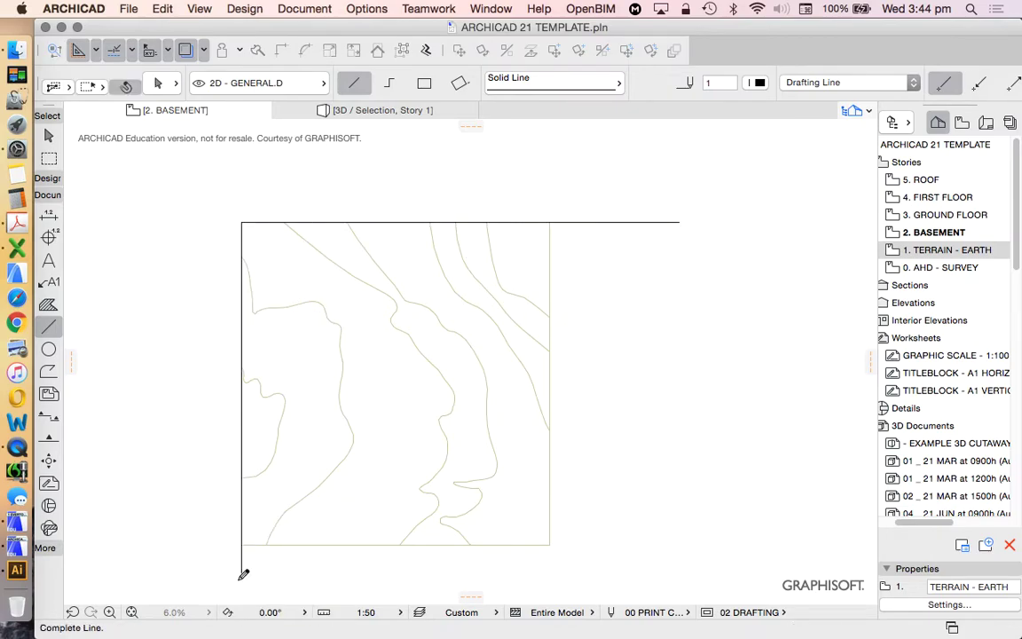
left_click(242, 578)
left_click(550, 222)
left_click(550, 570)
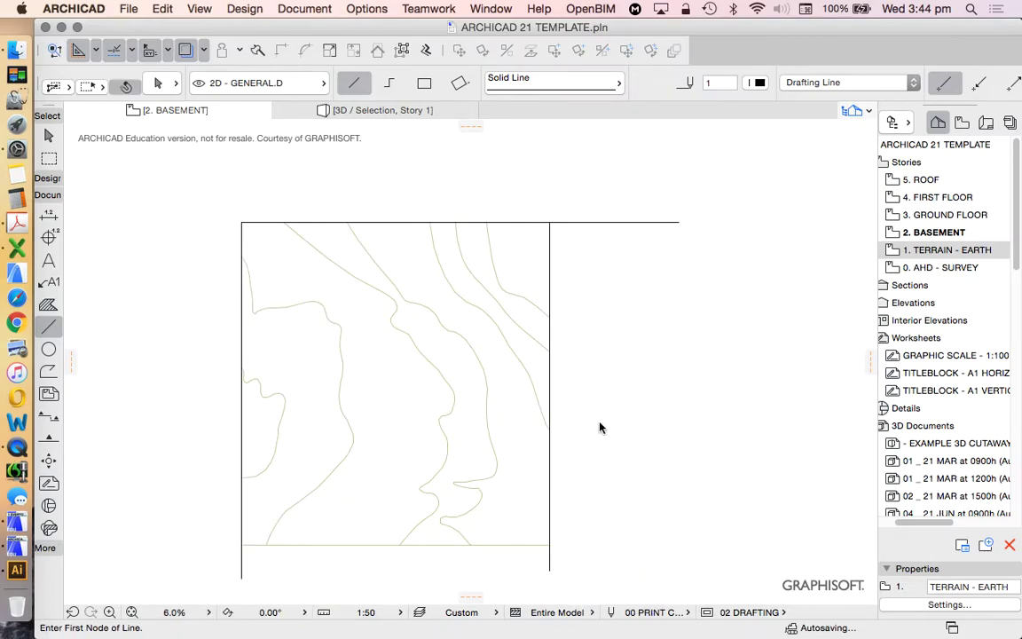
key("Escape")
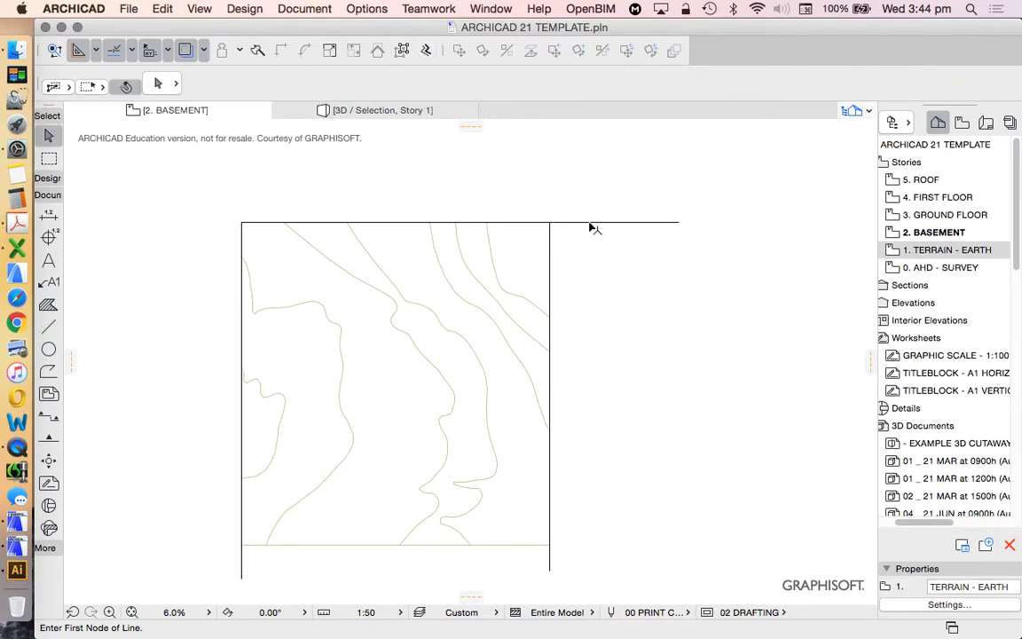
scroll(550, 231, "down", 2)
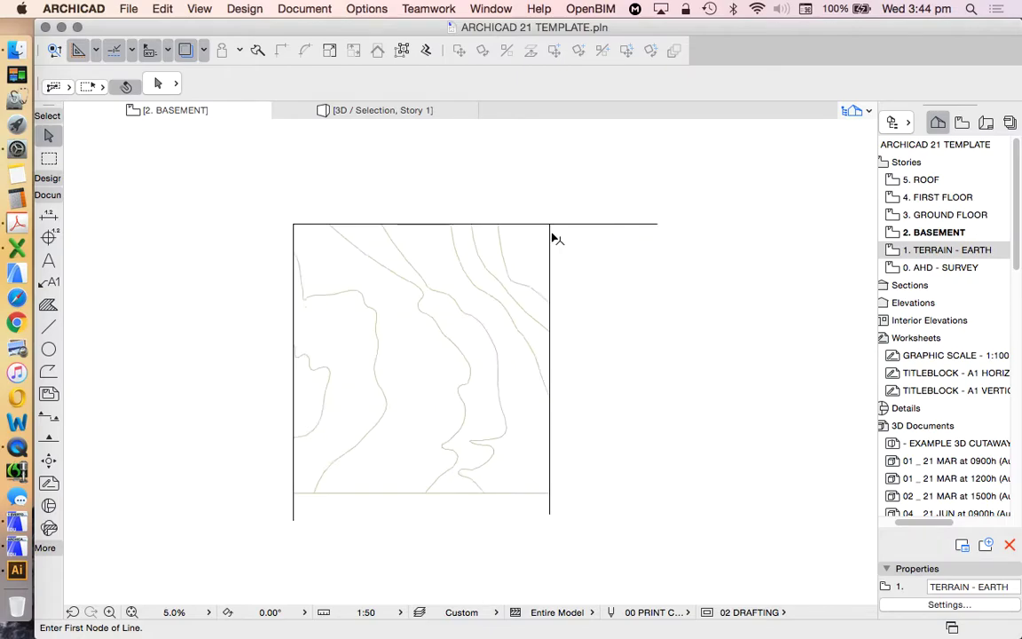
scroll(432, 232, "up", 4)
scroll(509, 231, "down", 3)
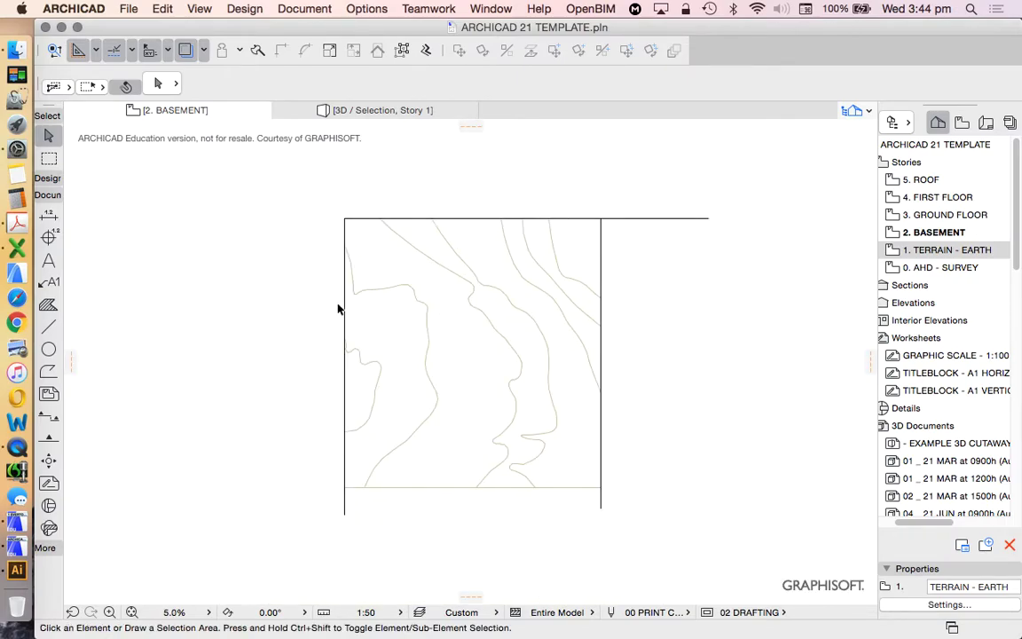
scroll(350, 195, "up", 3)
scroll(358, 223, "down", 2)
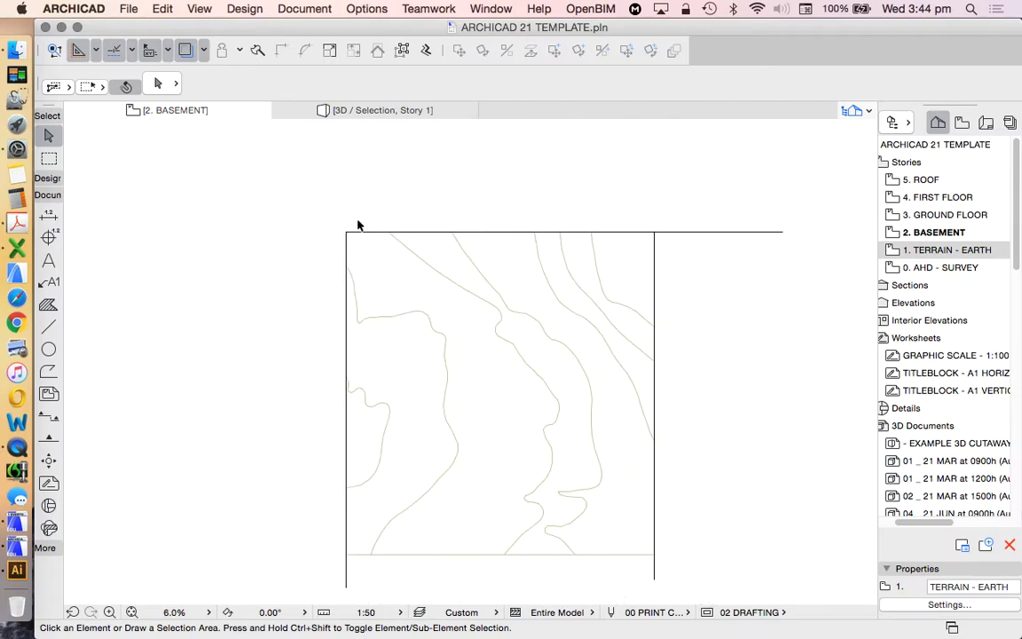
left_click_drag(348, 336, 404, 309)
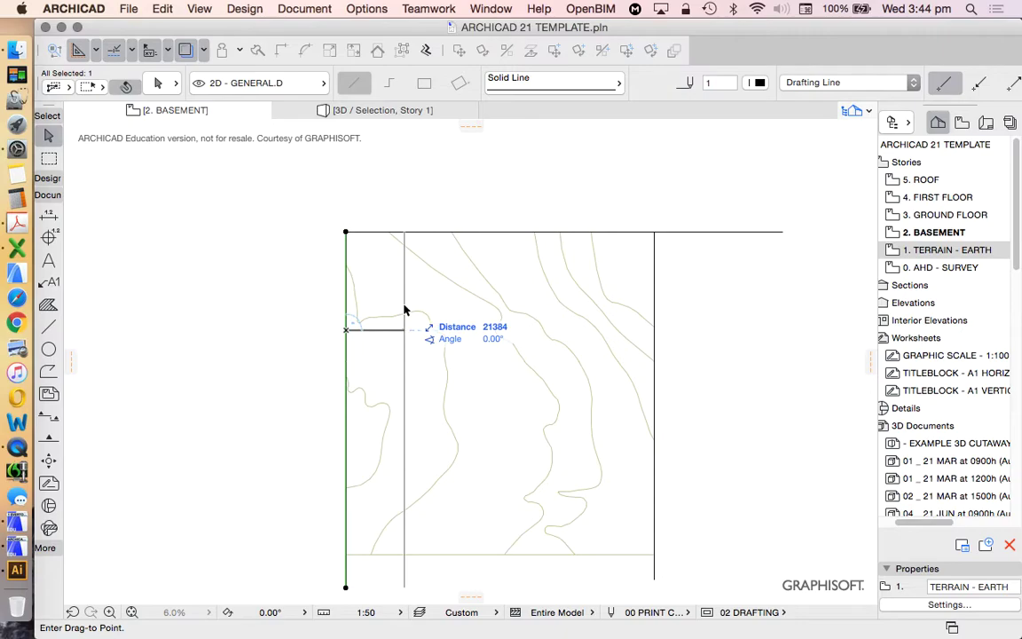
key("Escape")
scroll(457, 306, "down", 3)
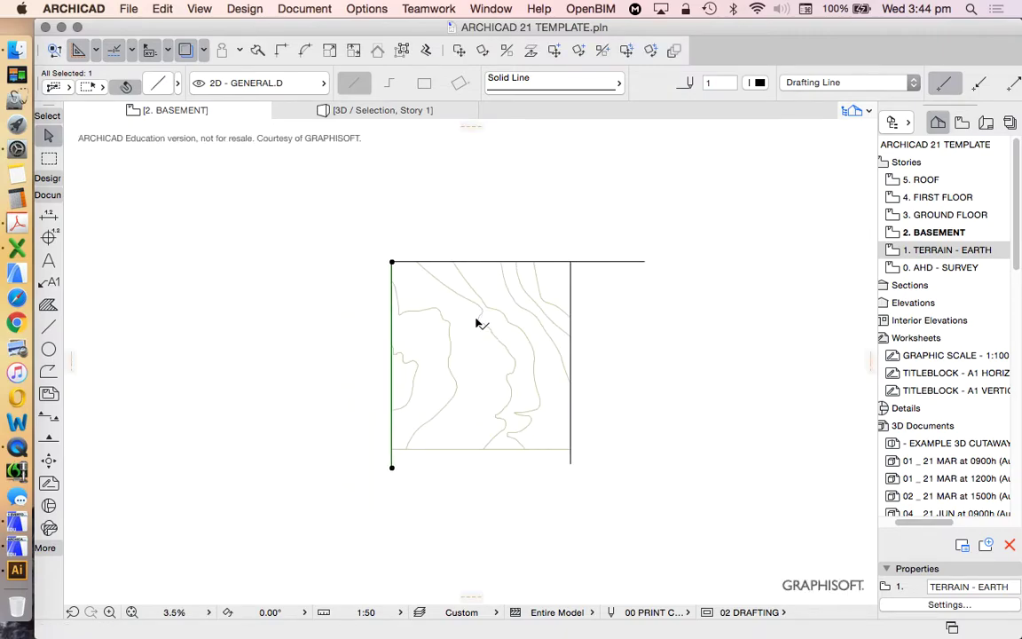
key("Escape")
scroll(434, 296, "up", 3)
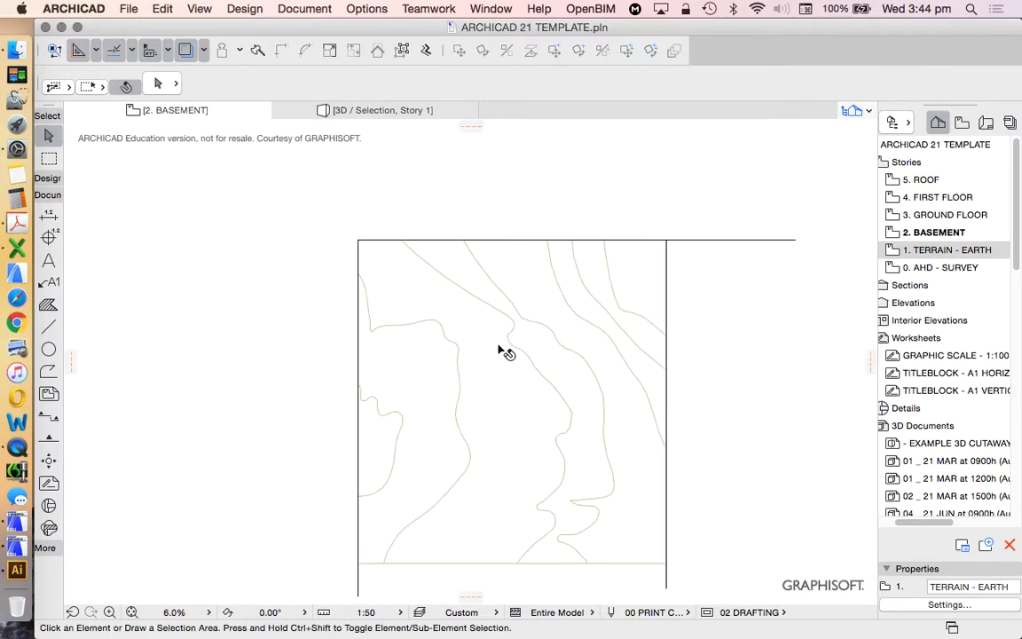
scroll(522, 268, "down", 1)
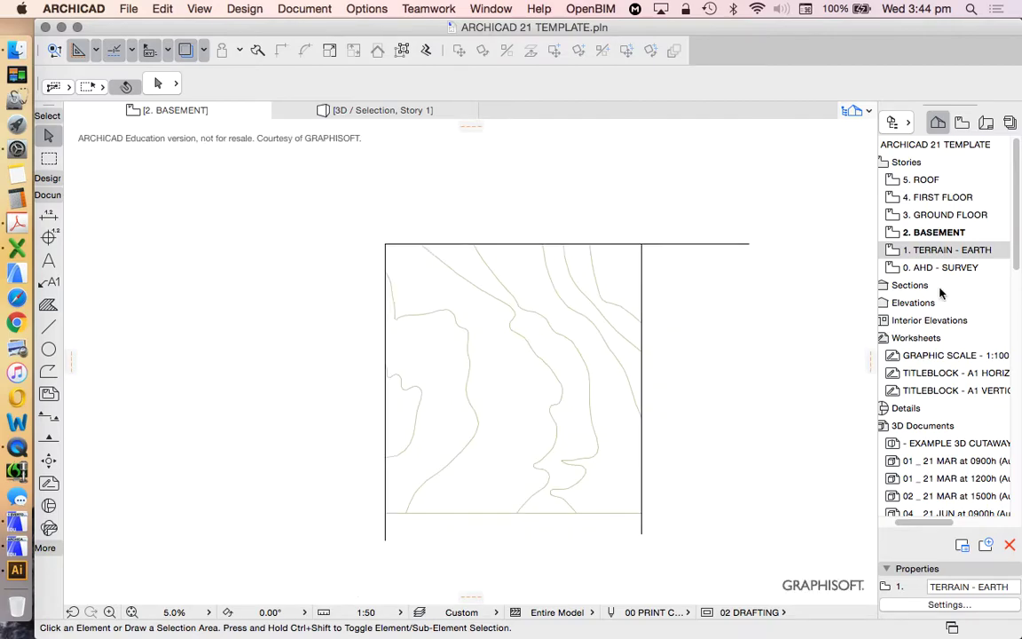
Step: Copy the site's polygon fill from the 3. GROUND FLOOR story and paste it in place on the 2. BASEMENT story
left_click(938, 217)
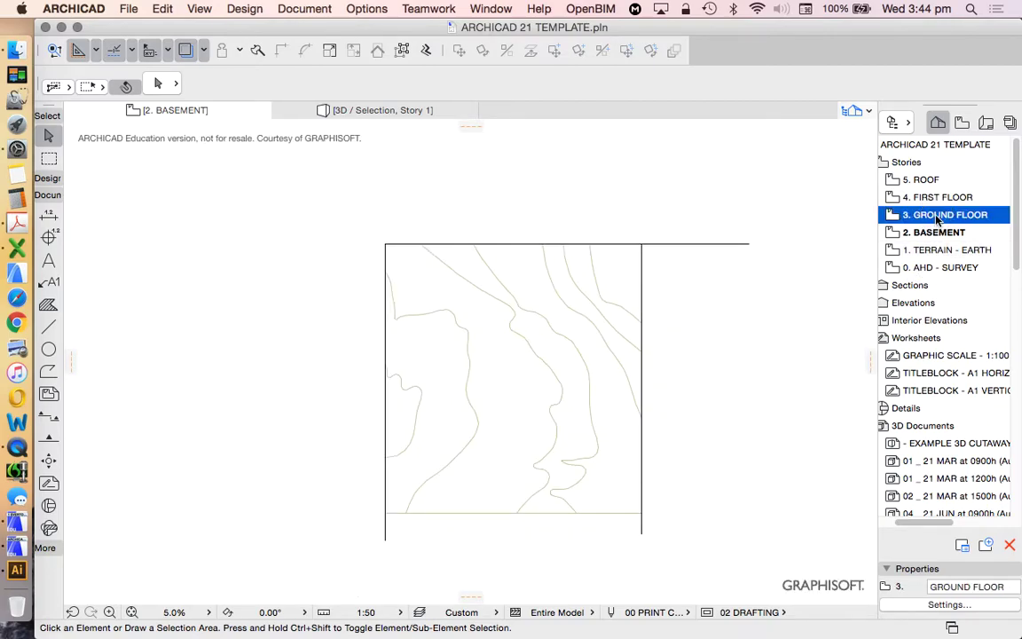
left_click(554, 290)
key("super+c")
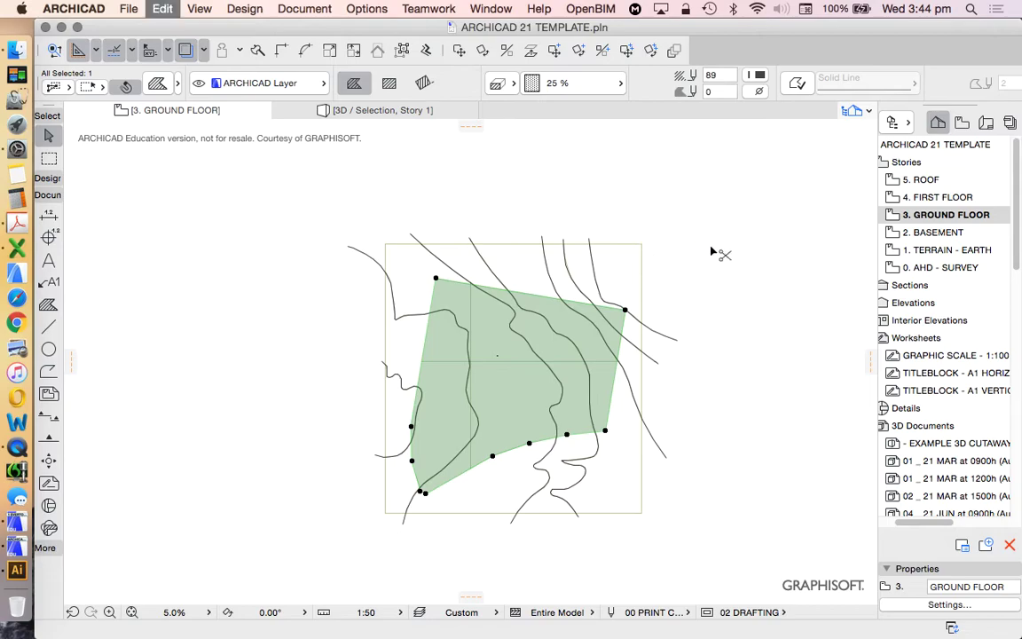
left_click(927, 232)
scroll(621, 346, "down", 3)
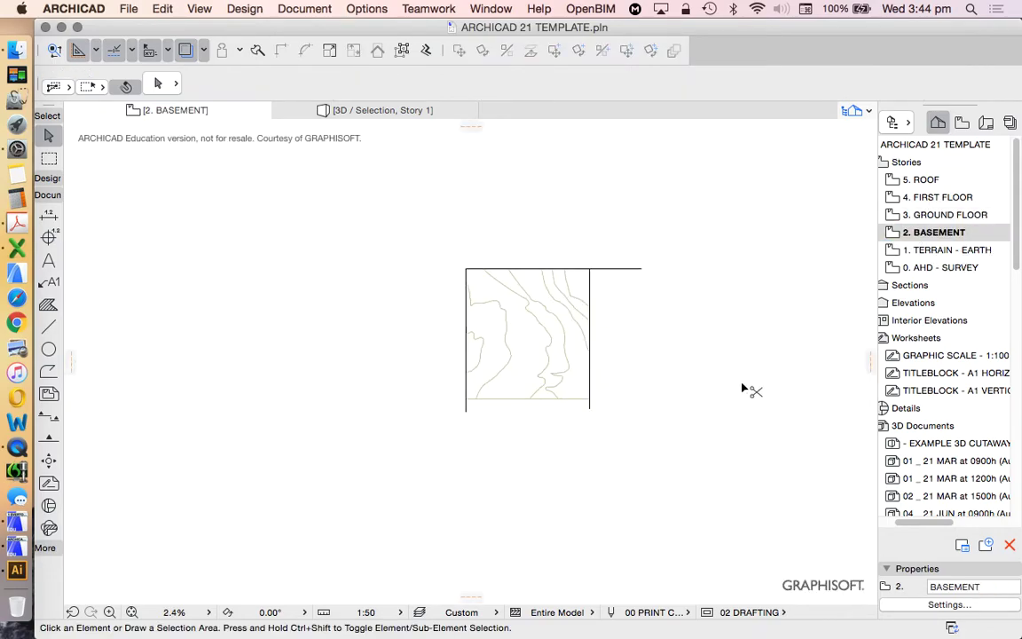
key("super+v")
left_click(661, 385)
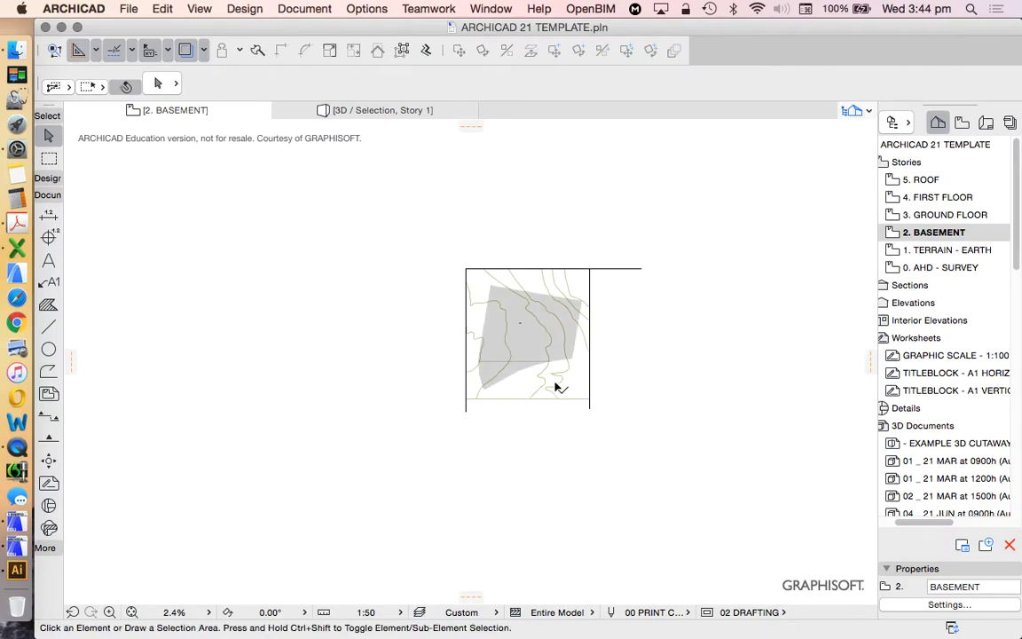
scroll(557, 387, "up", 5)
scroll(539, 353, "down", 3)
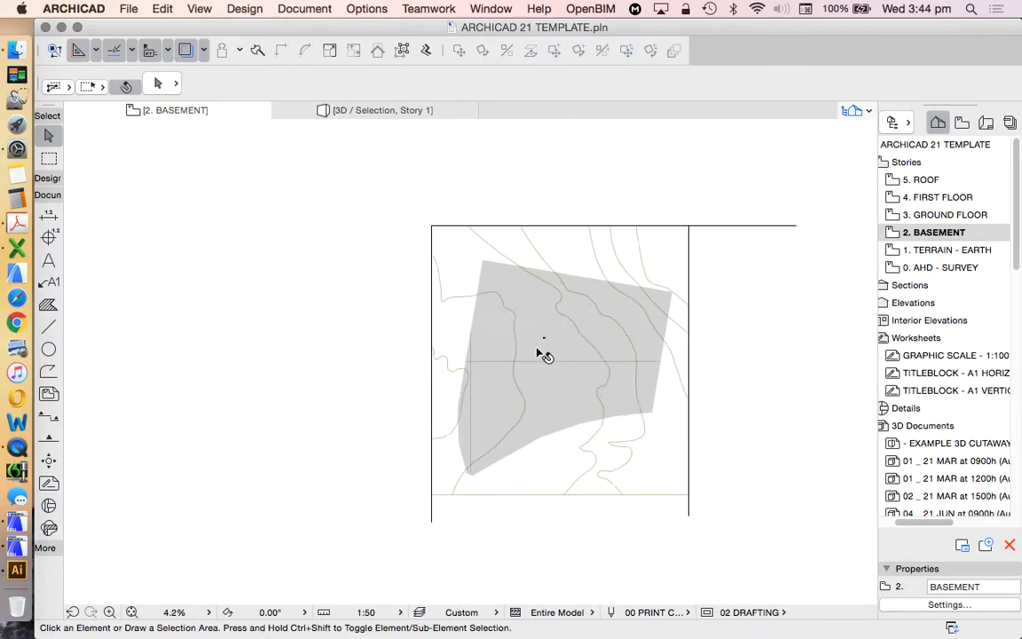
scroll(550, 351, "up", 3)
scroll(597, 343, "down", 4)
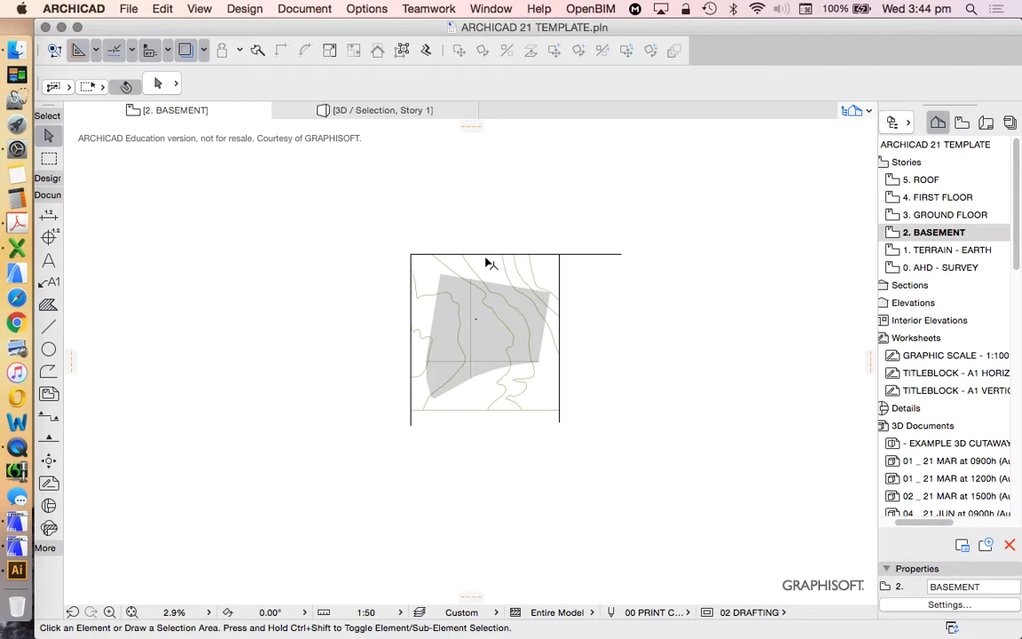
Step: Delete the three boundary lines drawn along the terrain's upper, left and right edges
left_click_drag(615, 288, 534, 215)
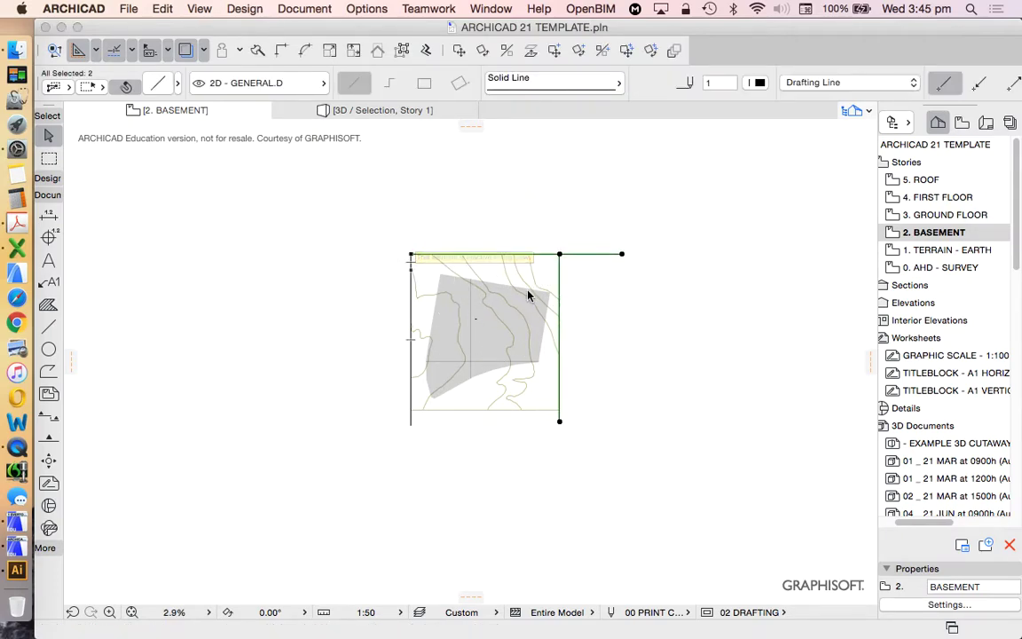
left_click(388, 229)
left_click(635, 274)
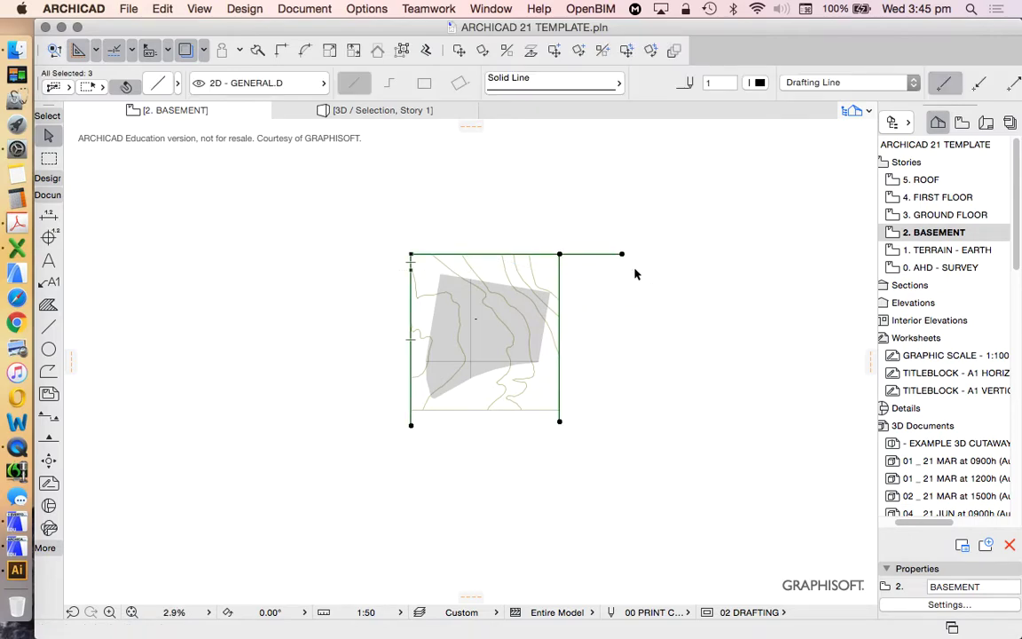
key("Escape")
Step: Draw a vertical line above the site and a short diagonal stroke from its upper end, forming half of a north arrow
left_click(48, 326)
left_click(486, 230)
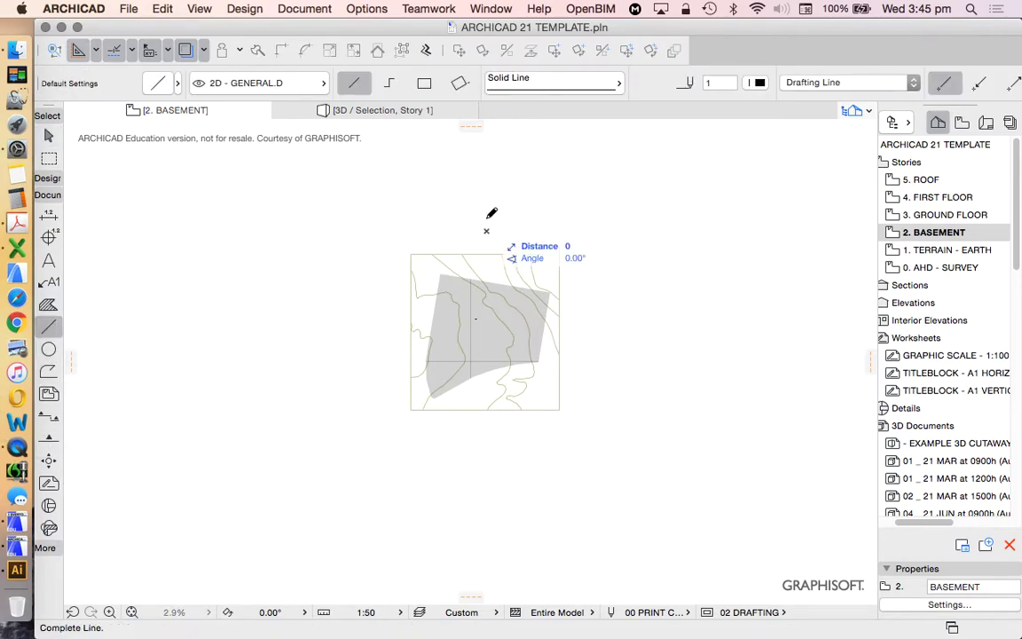
left_click(486, 181)
left_click(486, 180)
left_click(487, 182)
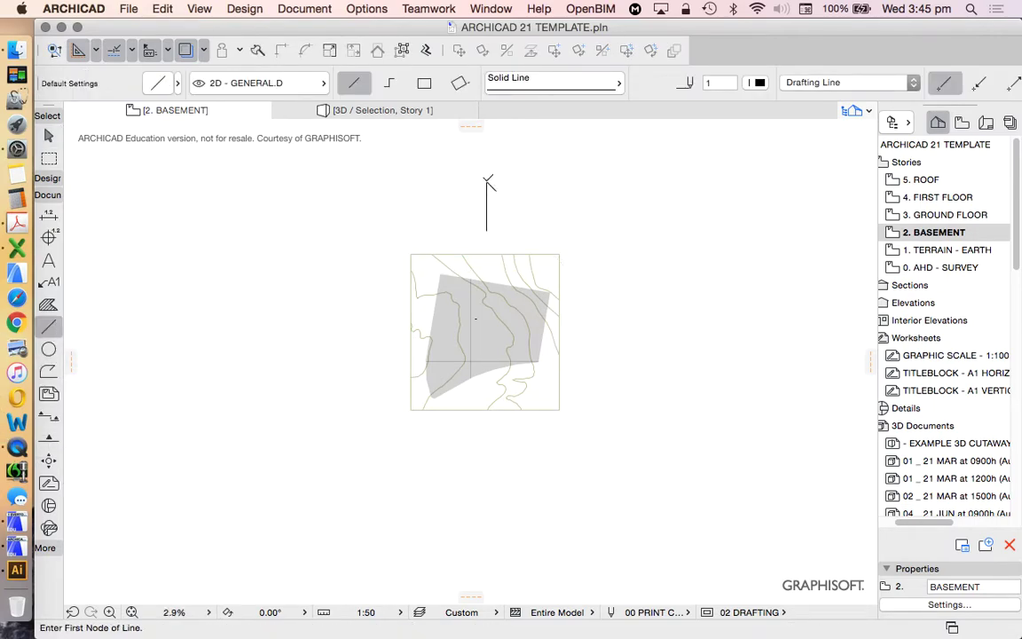
key("Escape")
Step: Mirror a copy of the diagonal stroke about the vertical line to complete the north arrow's head
left_click(497, 192)
right_click(523, 161)
left_click(654, 295)
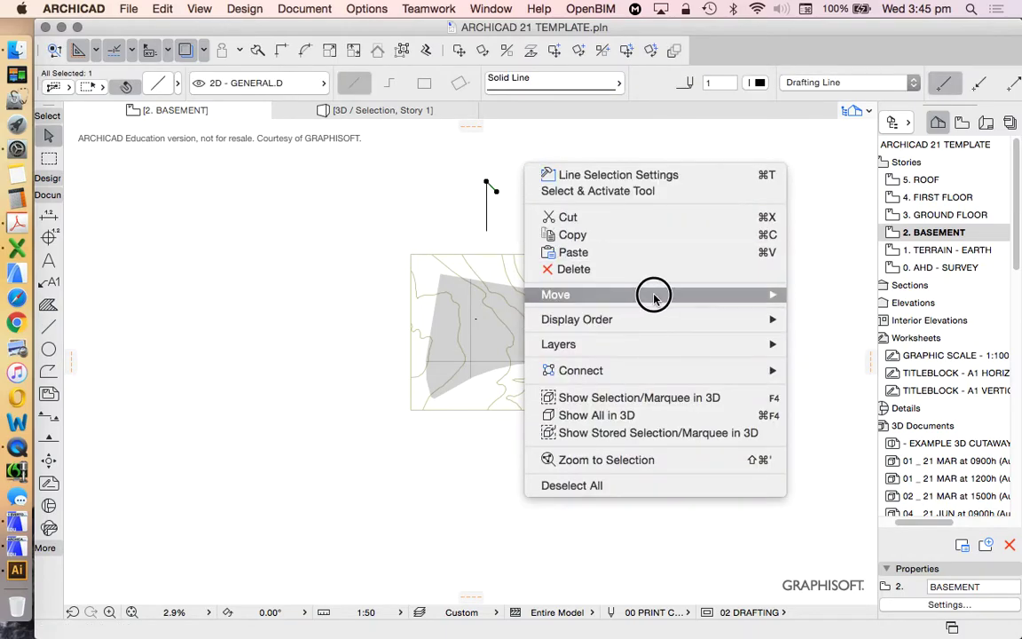
left_click(846, 400)
left_click(847, 410)
left_click(486, 182)
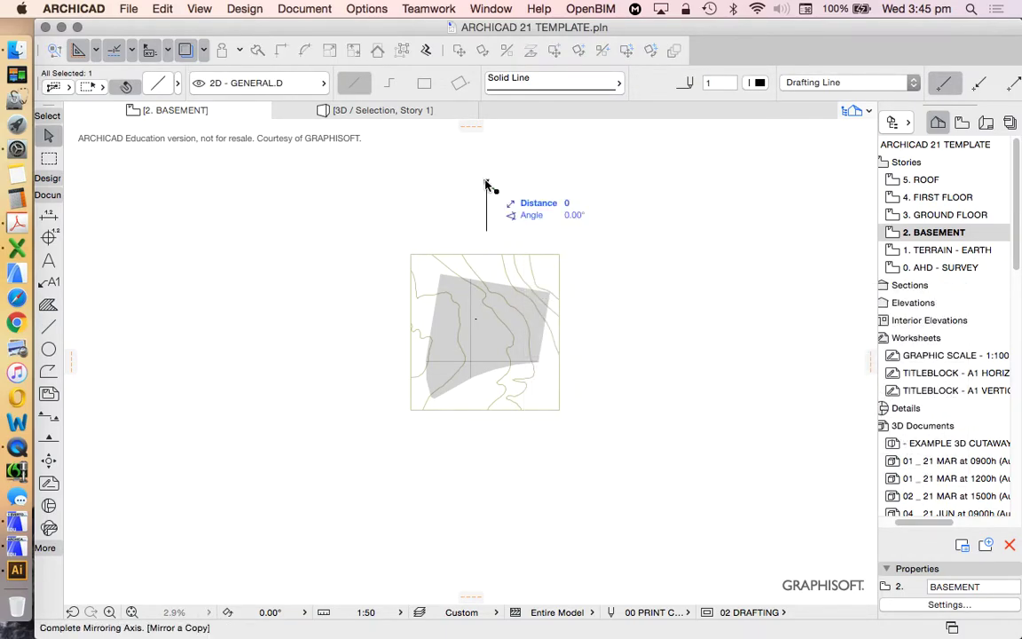
left_click(486, 210)
Step: Check the angle of the site fill's upper edge with a temporary line between its two upper corners
scroll(491, 193, "up", 5)
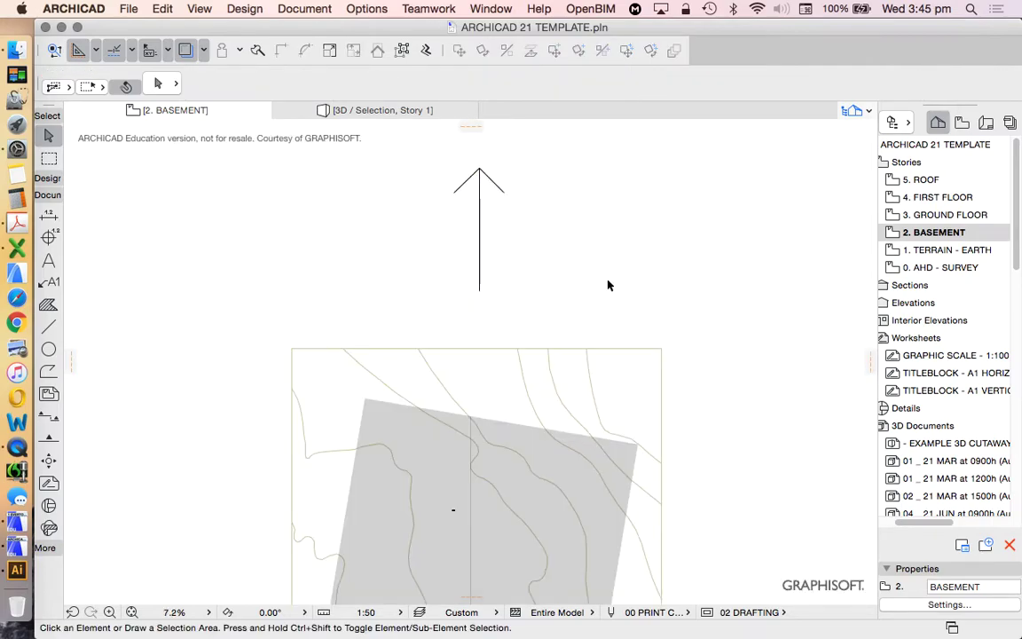
scroll(524, 349, "down", 3)
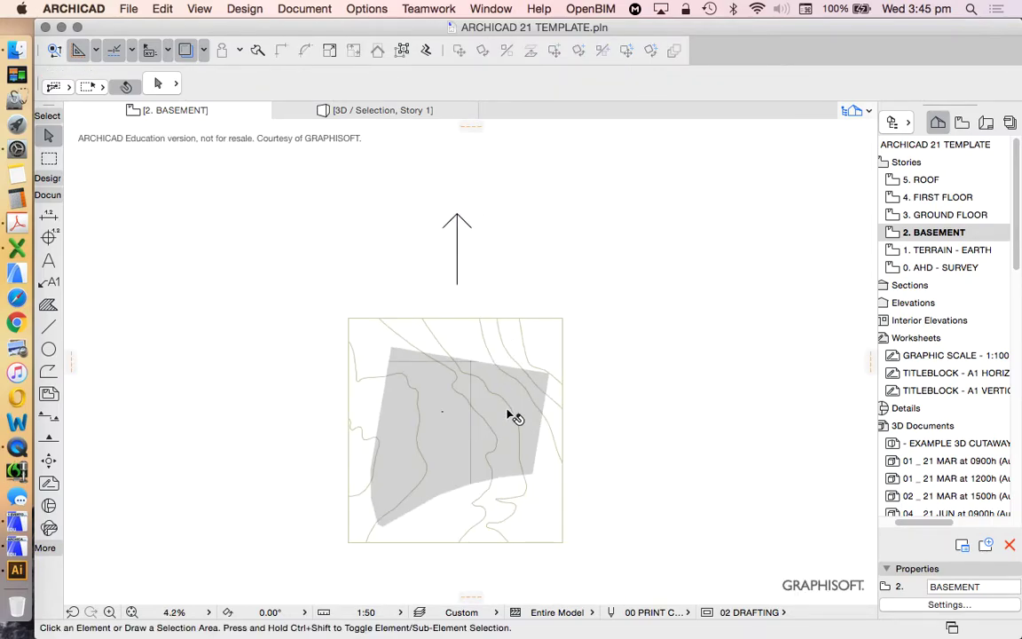
scroll(506, 351, "up", 2)
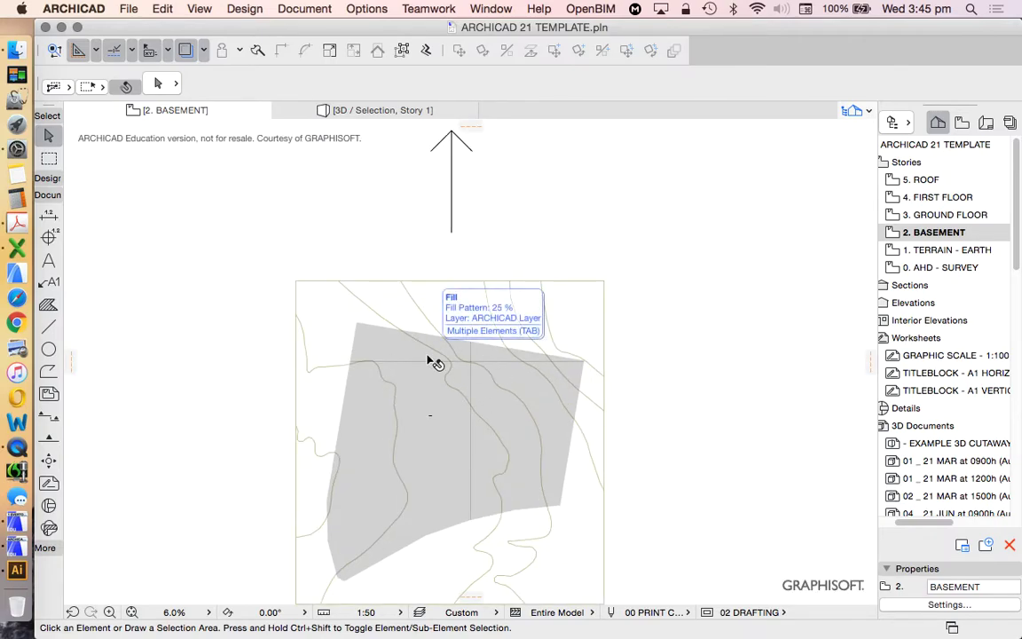
left_click(428, 358)
left_click(500, 327)
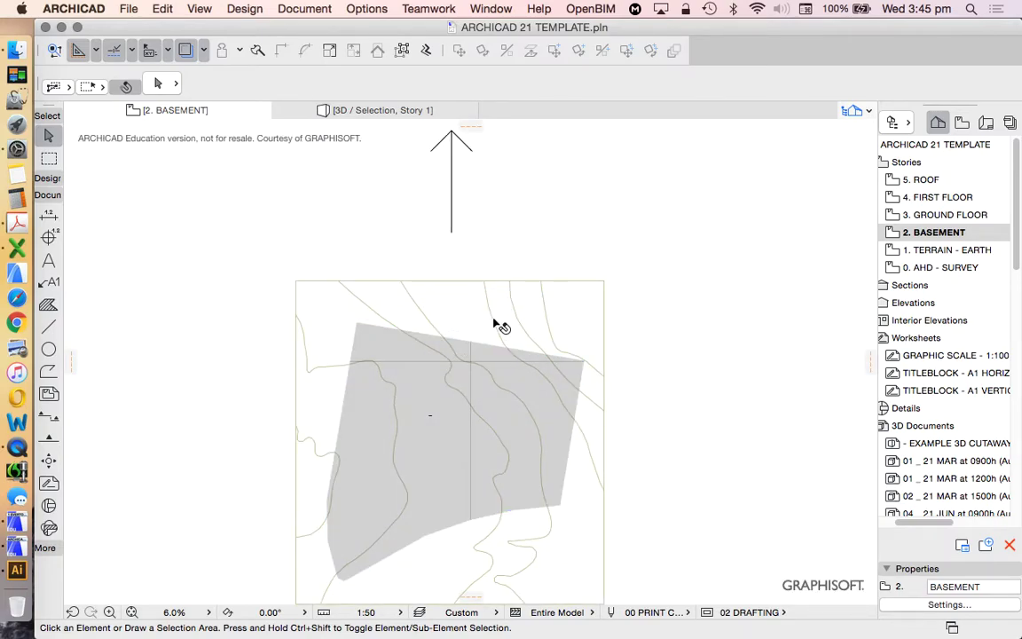
scroll(498, 240, "down", 3)
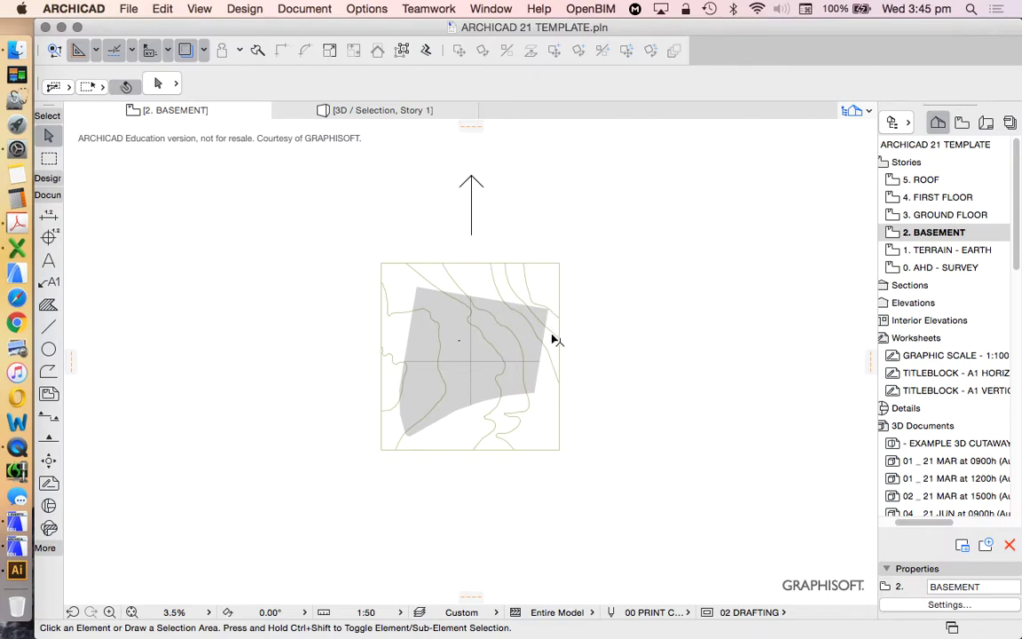
scroll(553, 340, "up", 3)
left_click(49, 326)
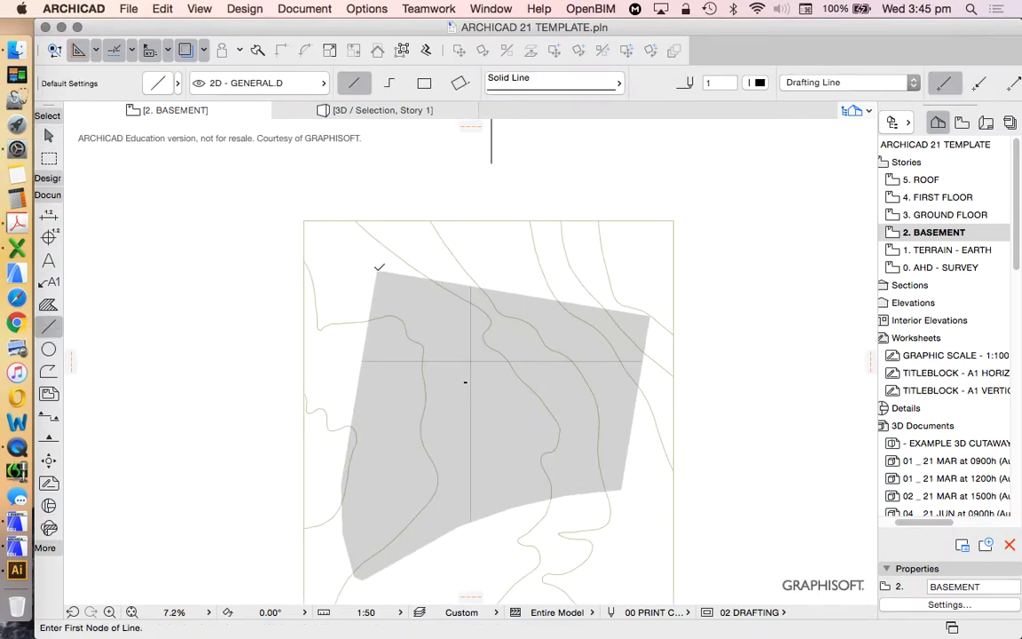
left_click(377, 269)
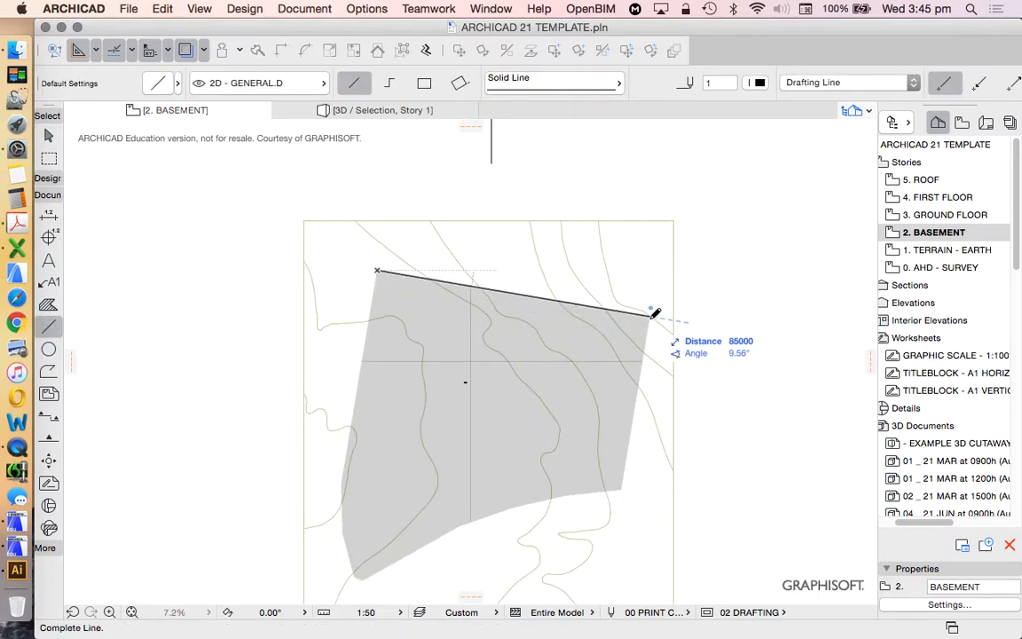
key("Escape")
key("Escape")
Step: Draw a rectangular marquee around the north arrow and the whole site, and switch it to the thick marquee covering all stories
scroll(548, 336, "down", 2)
scroll(483, 363, "down", 3)
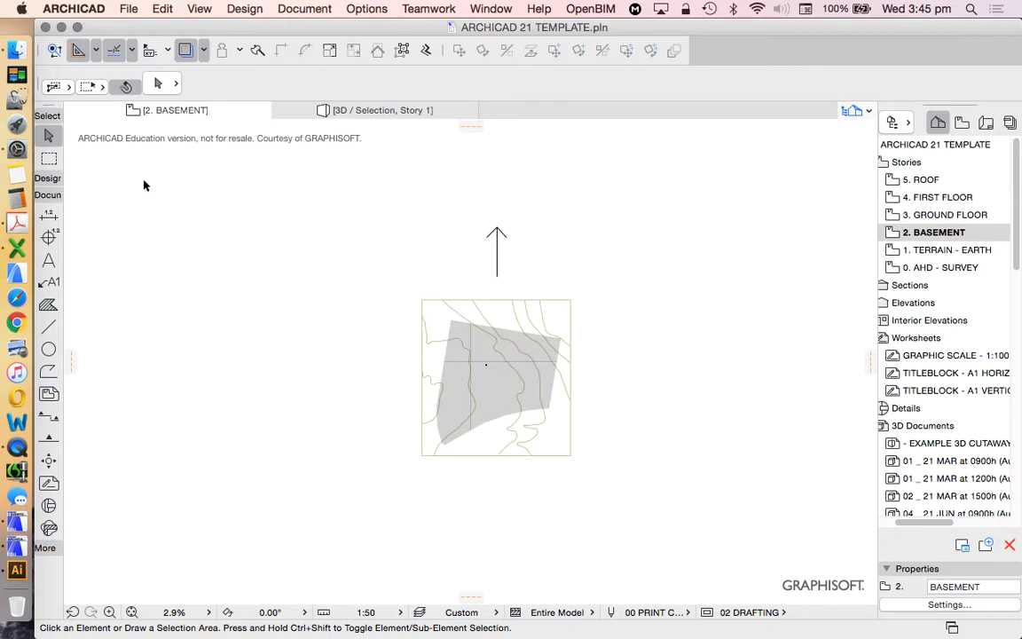
left_click(49, 157)
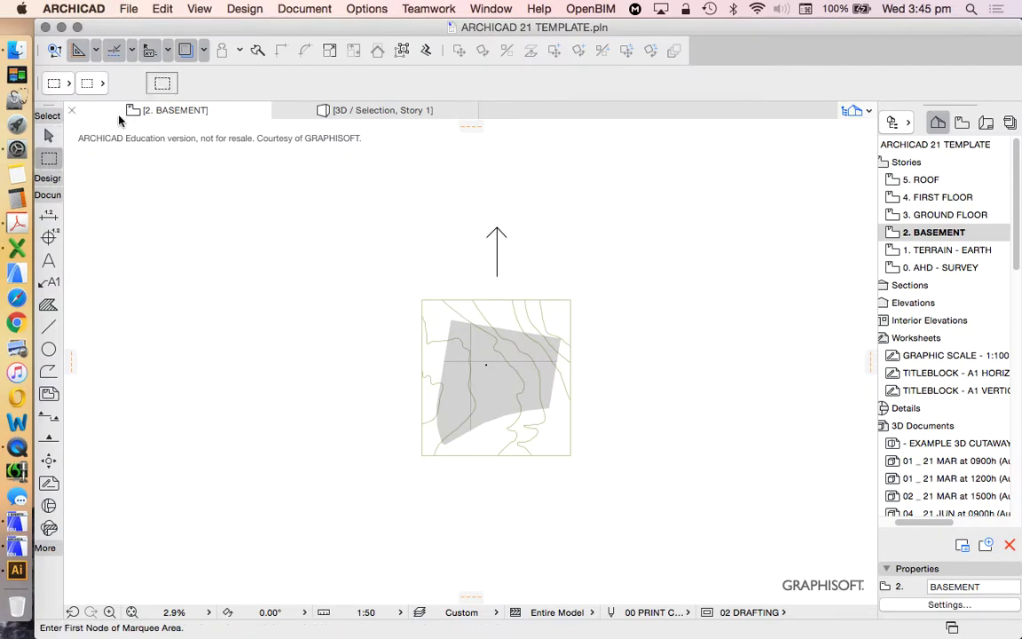
left_click(312, 200)
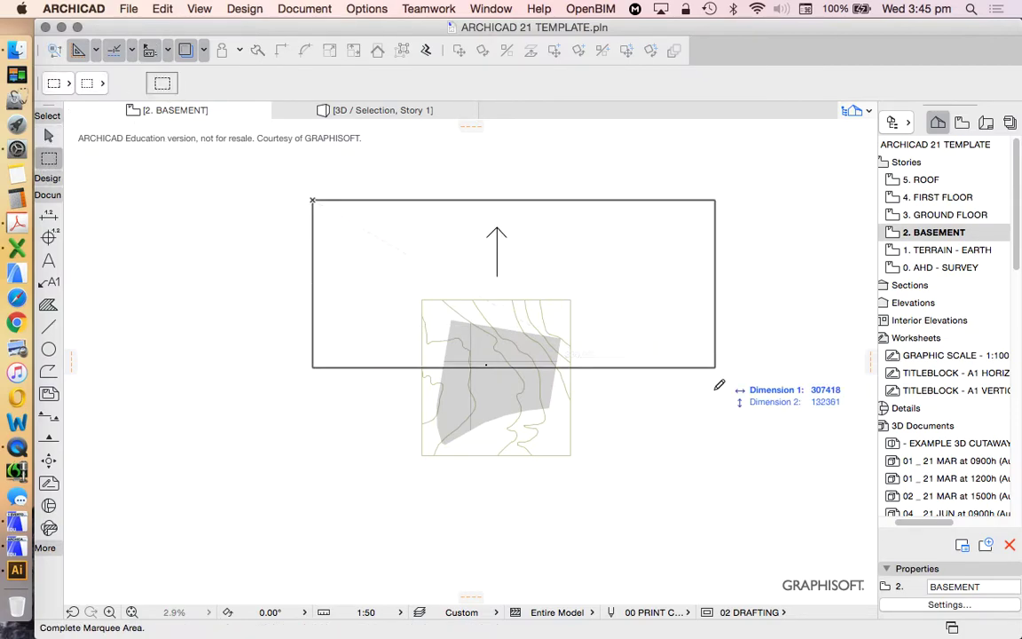
left_click(697, 532)
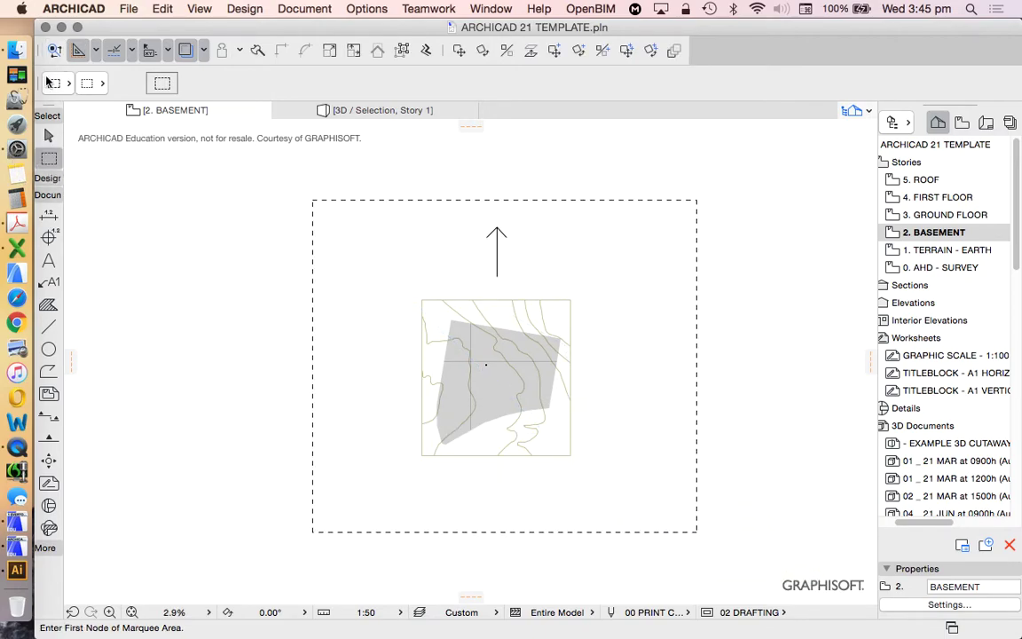
left_click(53, 82)
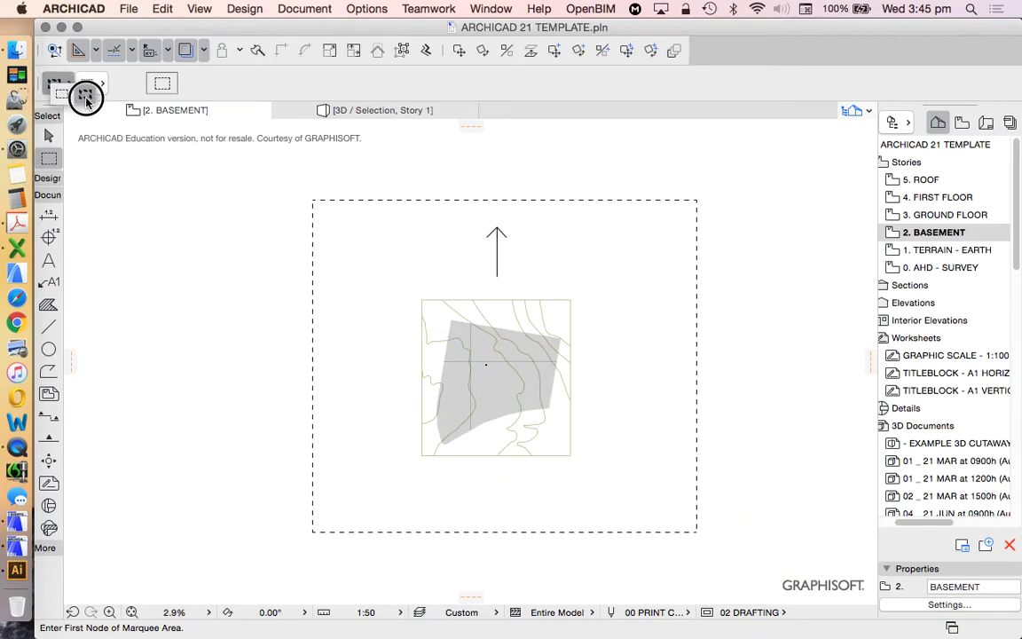
left_click(86, 98)
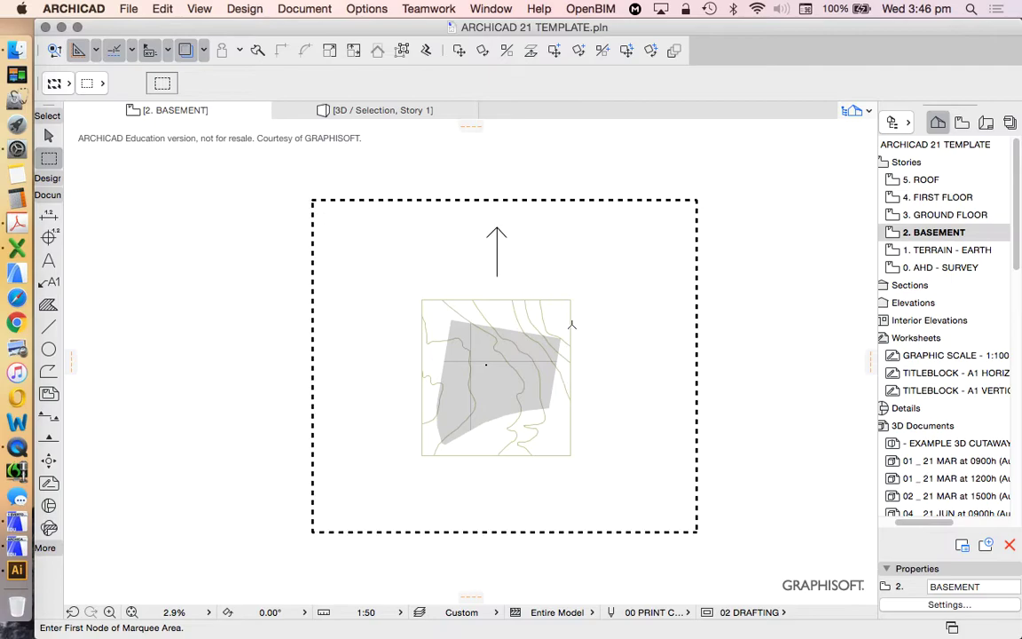
Step: Review the marquee's contents on the 0. AHD - SURVEY and 1. TERRAIN - EARTH stories, ending on 3. GROUND FLOOR
double_click(922, 267)
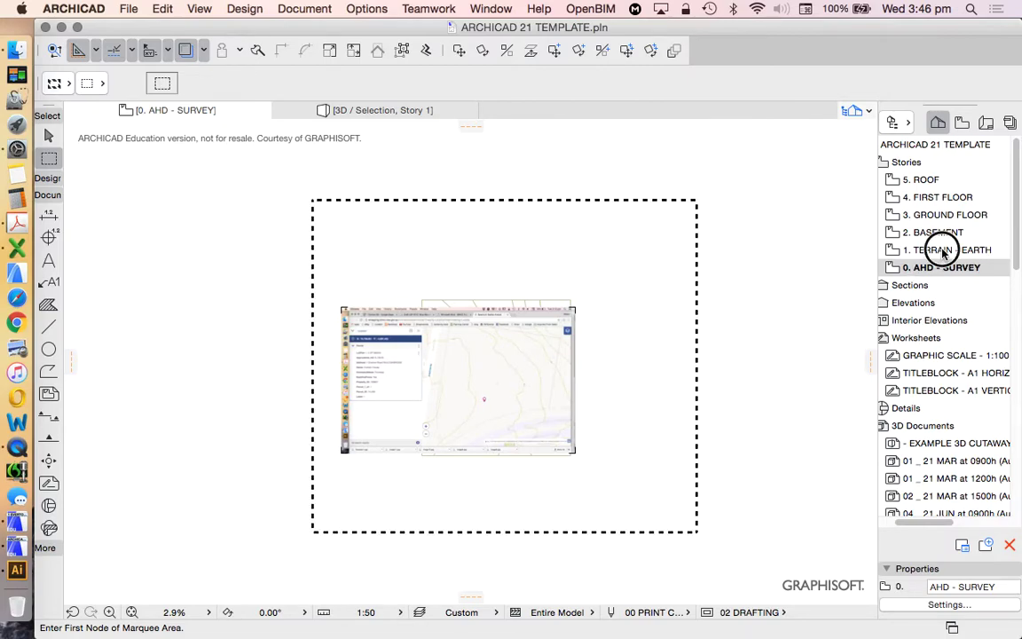
double_click(940, 250)
left_click(932, 232)
double_click(928, 217)
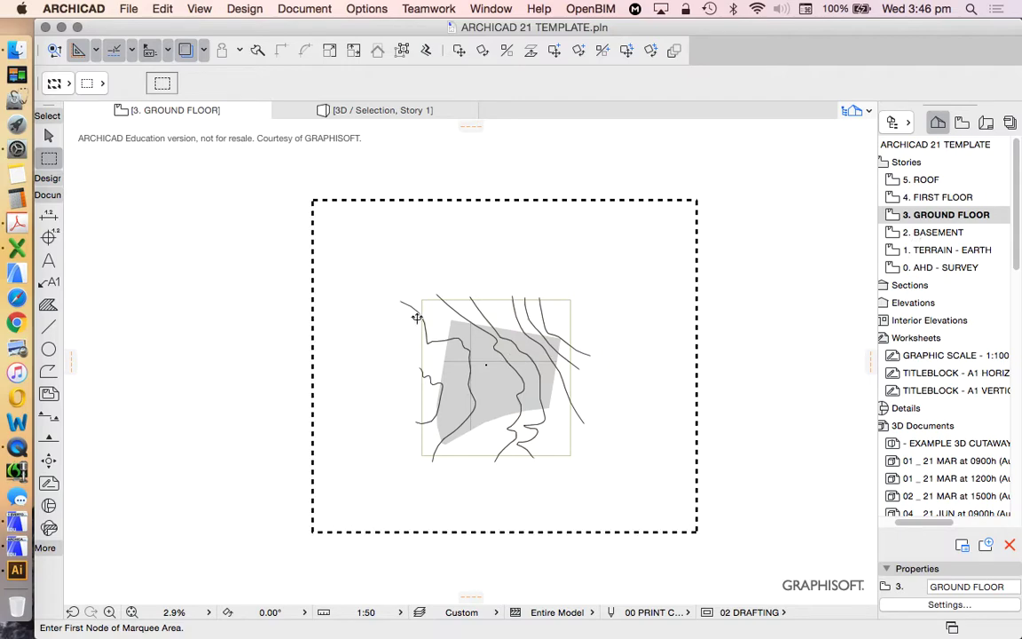
Step: Rotate the marquee's contents 9.56° about the site fill's upper-left corner so that the fill's upper edge is horizontal
left_click(162, 8)
mouse_move(328, 290)
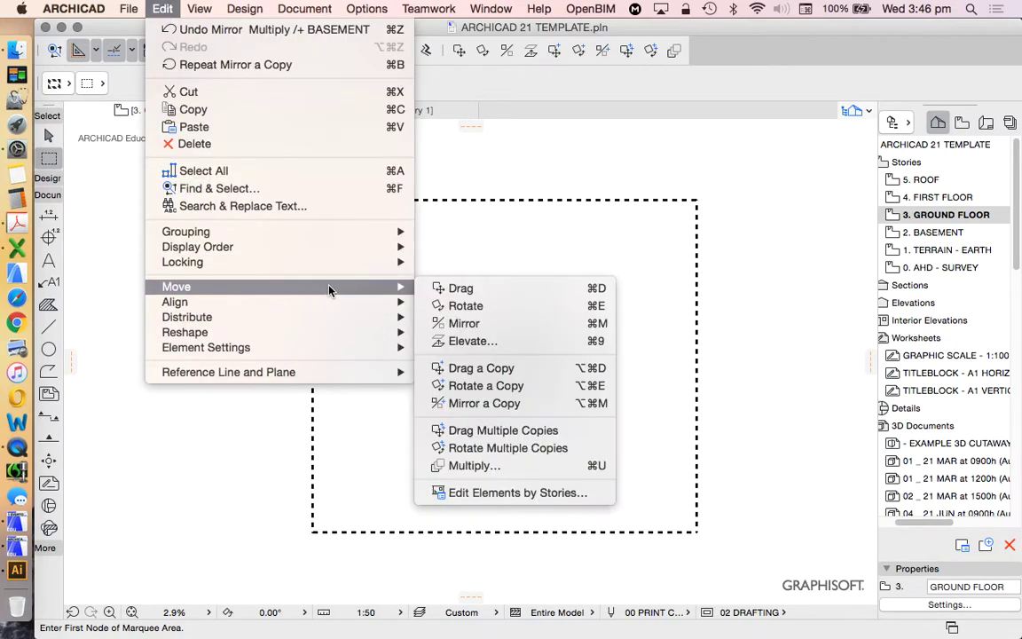
left_click(493, 305)
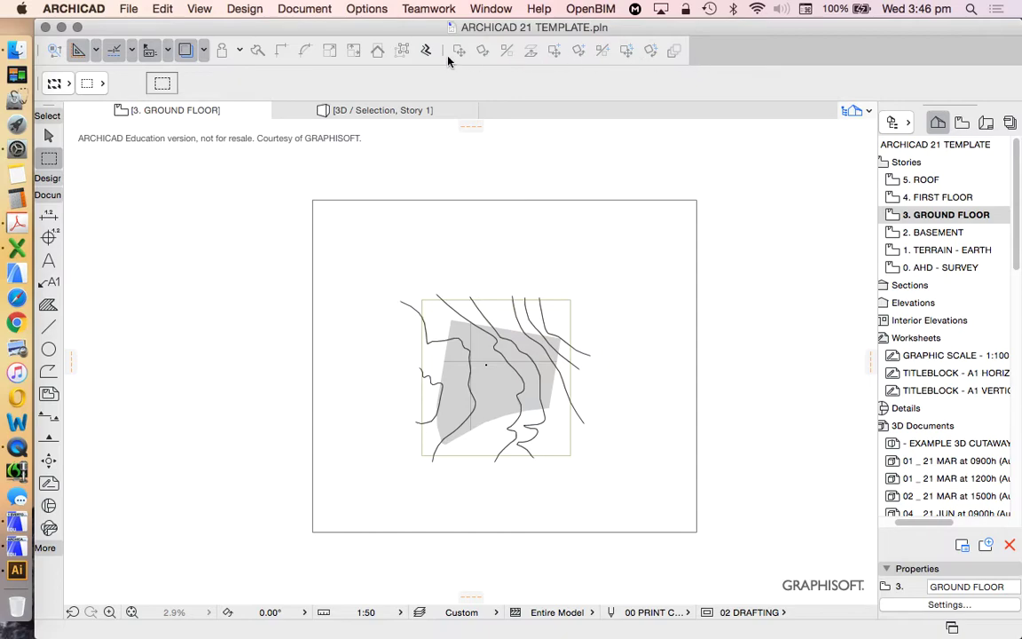
scroll(505, 330, "up", 5)
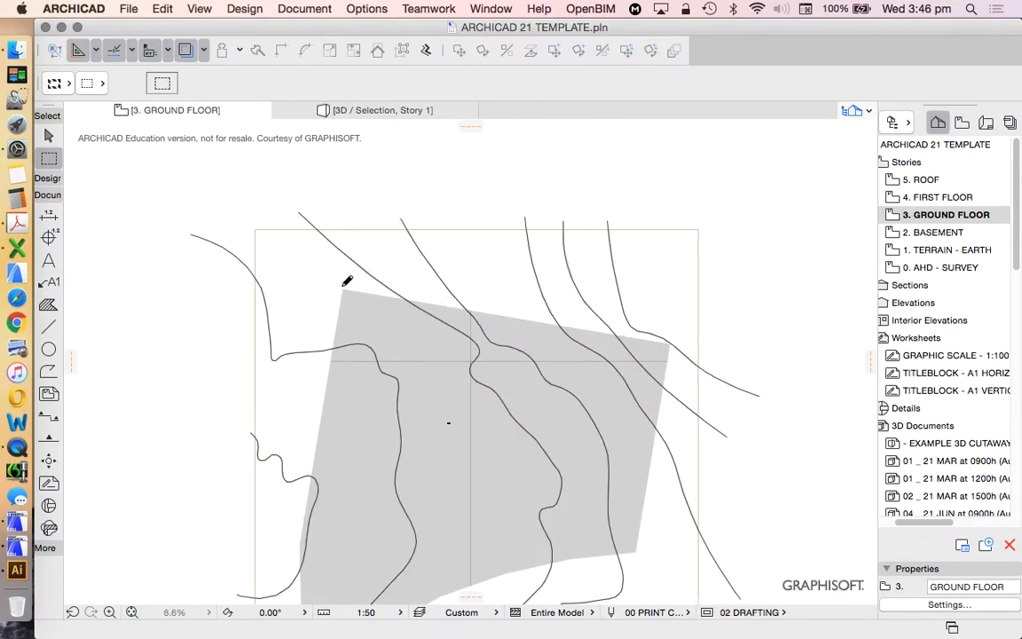
left_click(343, 286)
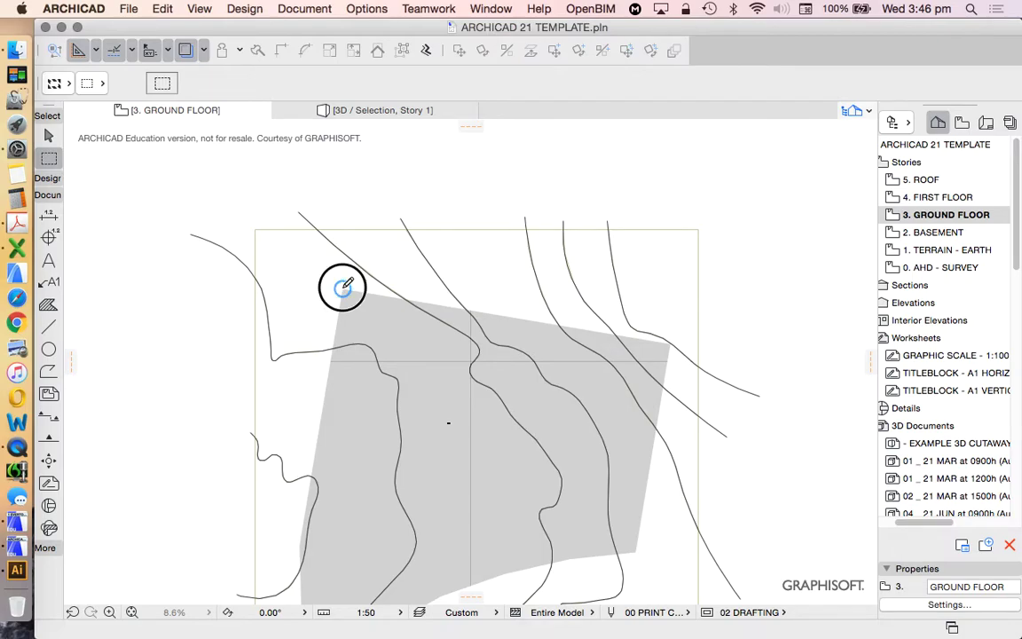
scroll(674, 342, "up", 5)
scroll(670, 337, "up", 2)
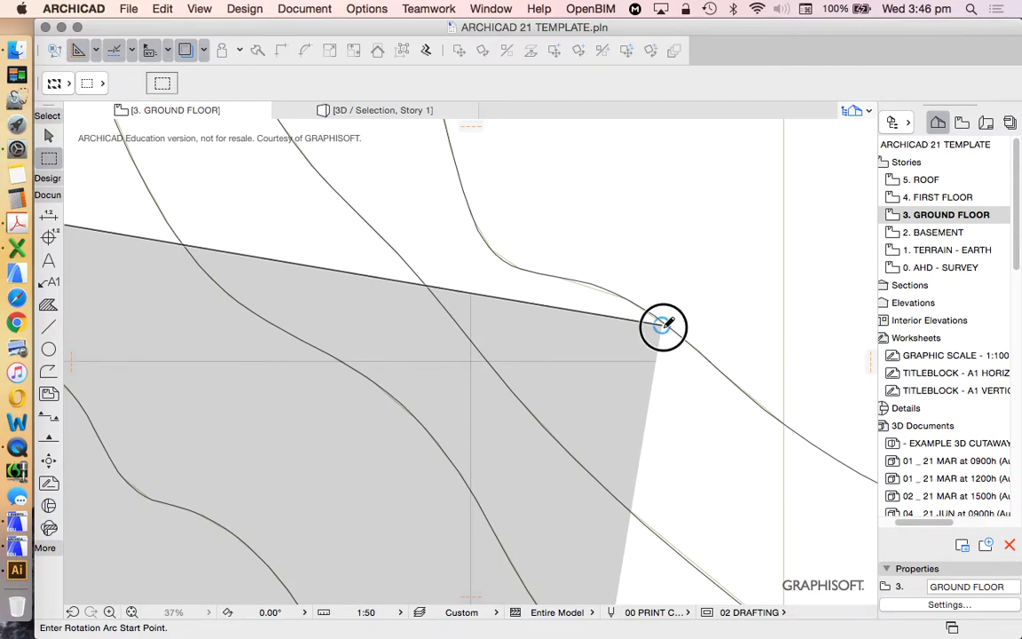
left_click(667, 323)
scroll(665, 328, "down", 8)
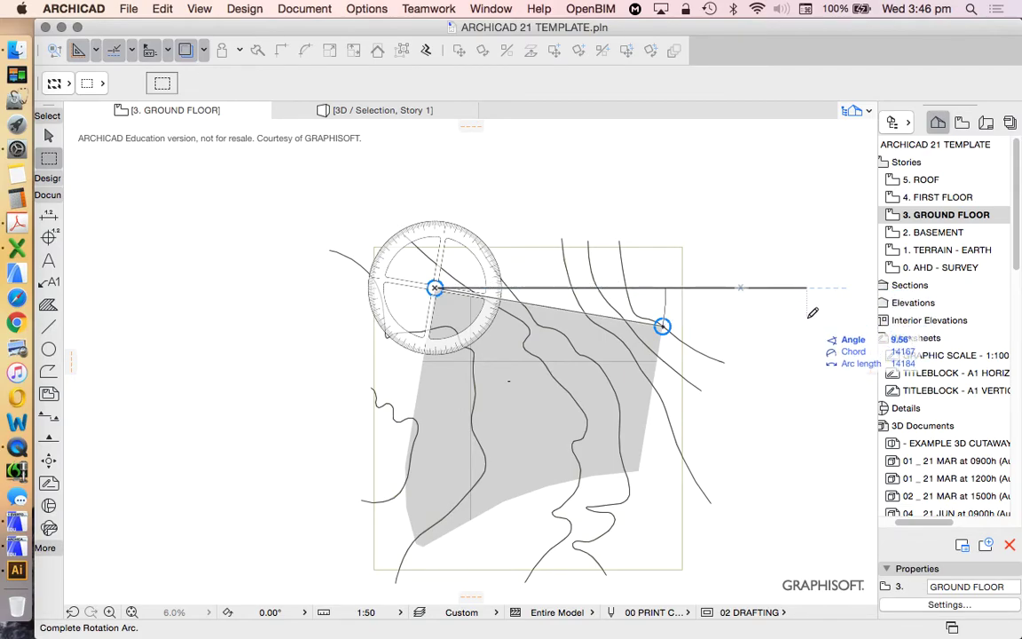
left_click(810, 311)
scroll(525, 344, "down", 3)
scroll(523, 355, "down", 4)
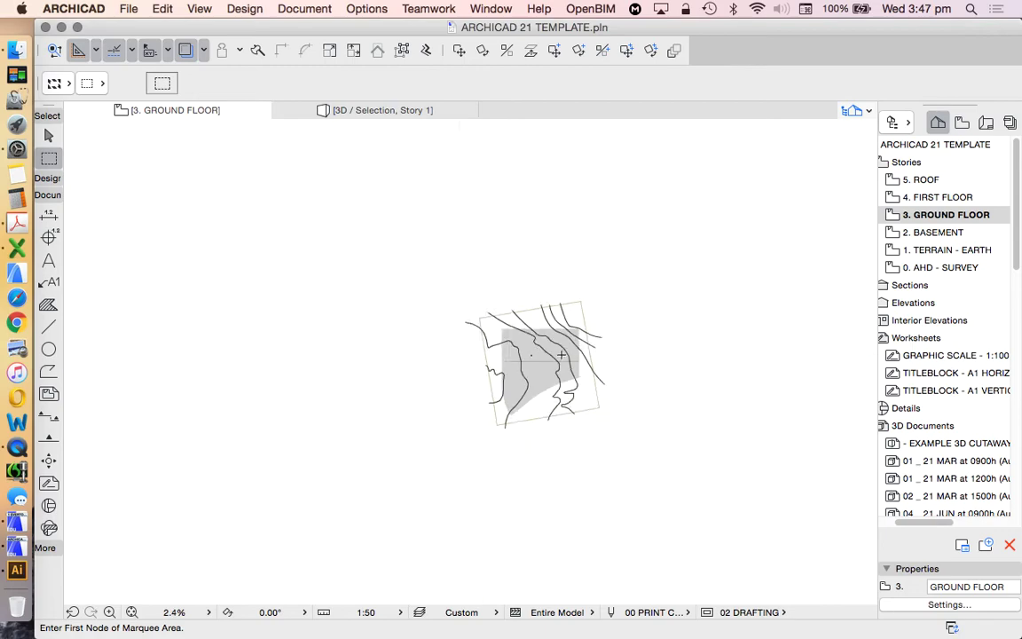
scroll(673, 342, "up", 2)
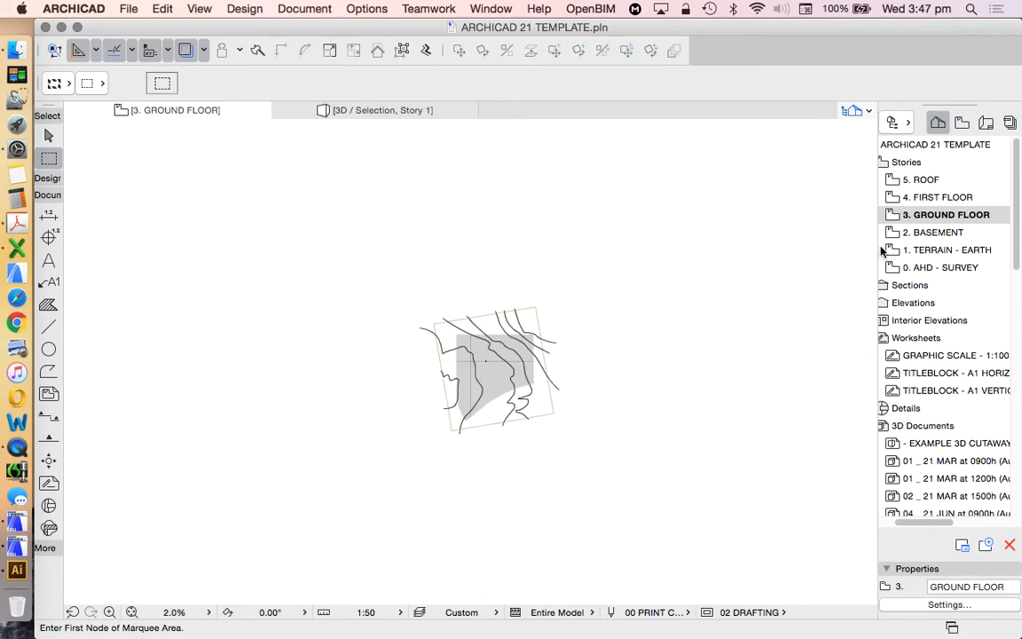
Step: Return to the 2. BASEMENT story, inspect the rotated site and north arrow, and select the site's 25 % polygon fill
double_click(933, 232)
scroll(461, 310, "up", 3)
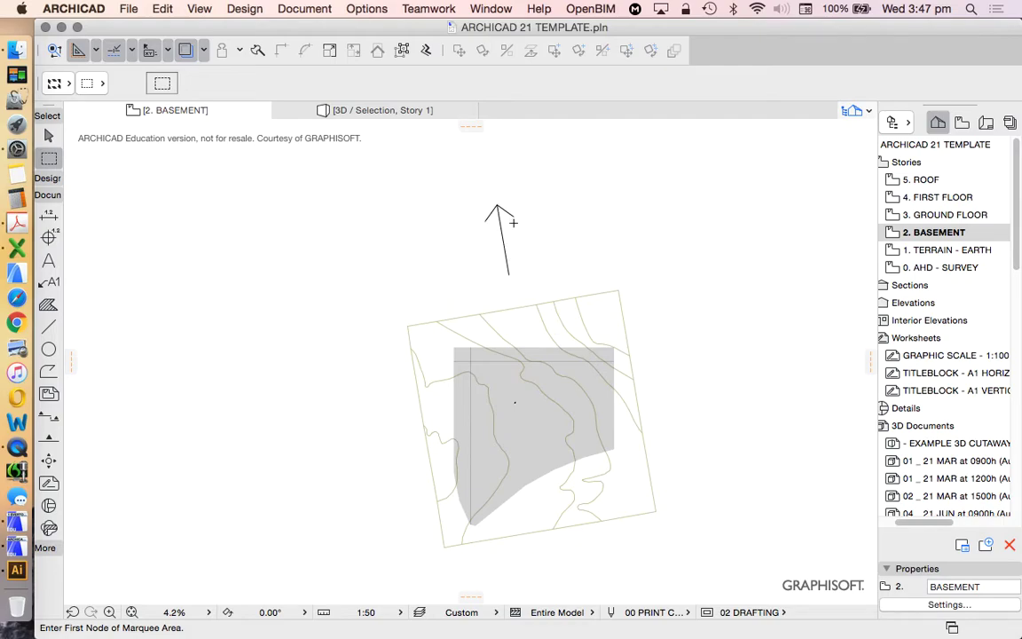
scroll(461, 365, "down", 3)
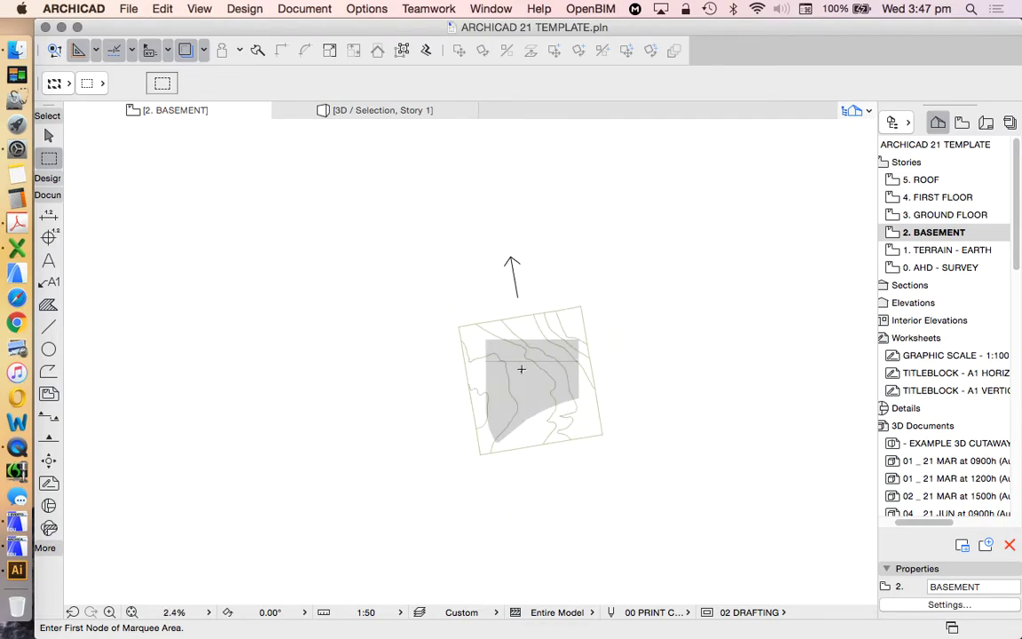
scroll(520, 367, "up", 3)
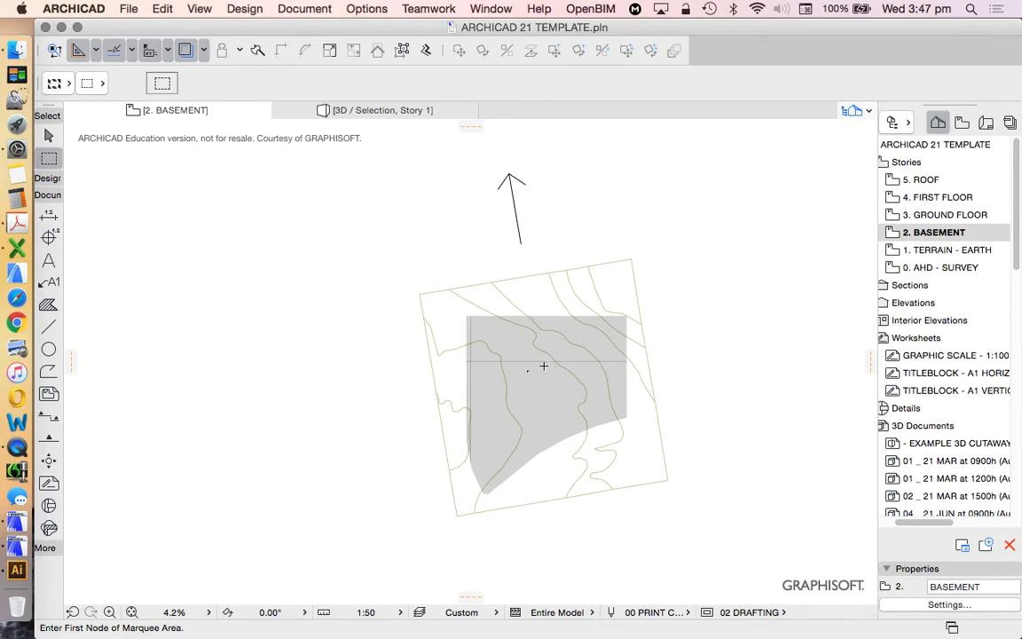
scroll(545, 365, "up", 5)
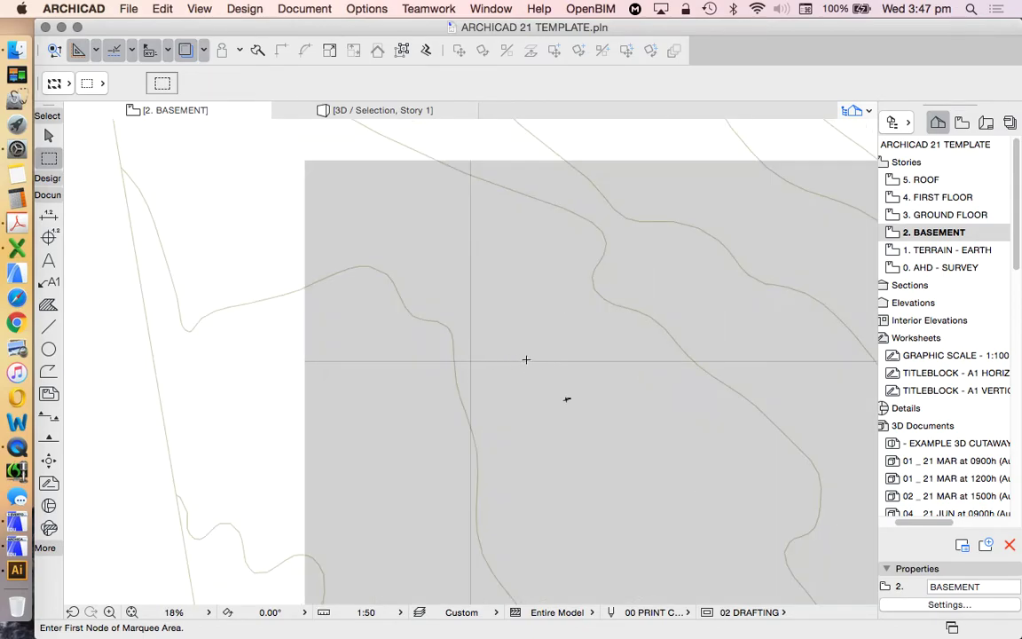
scroll(526, 359, "down", 7)
scroll(599, 266, "up", 3)
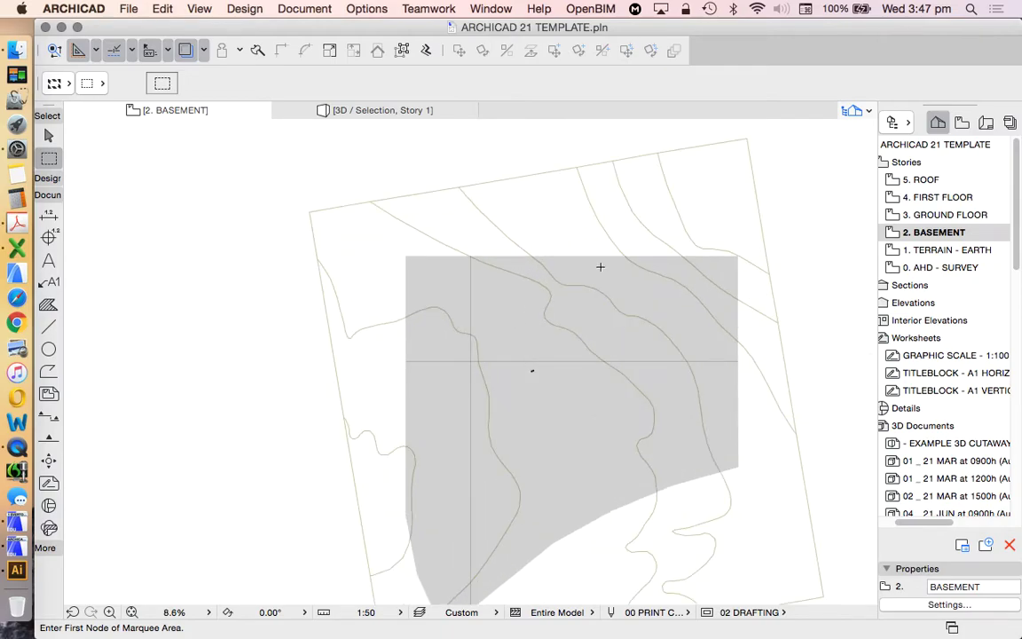
key("Escape")
left_click(581, 260)
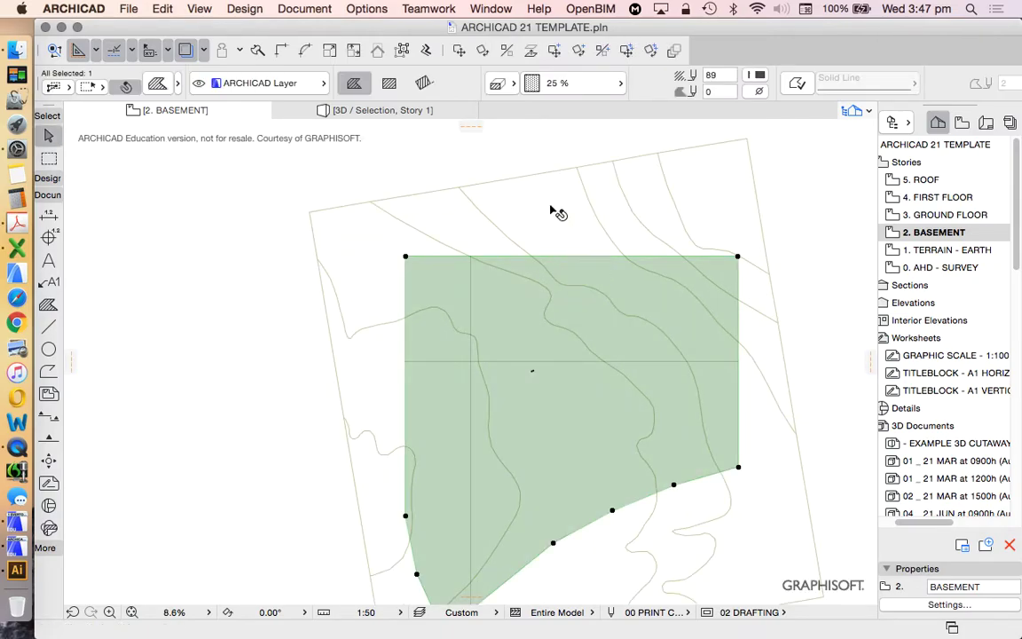
Step: Try to trace the site fill's outline as a polyline offset 3000 inside its boundary
key("Escape")
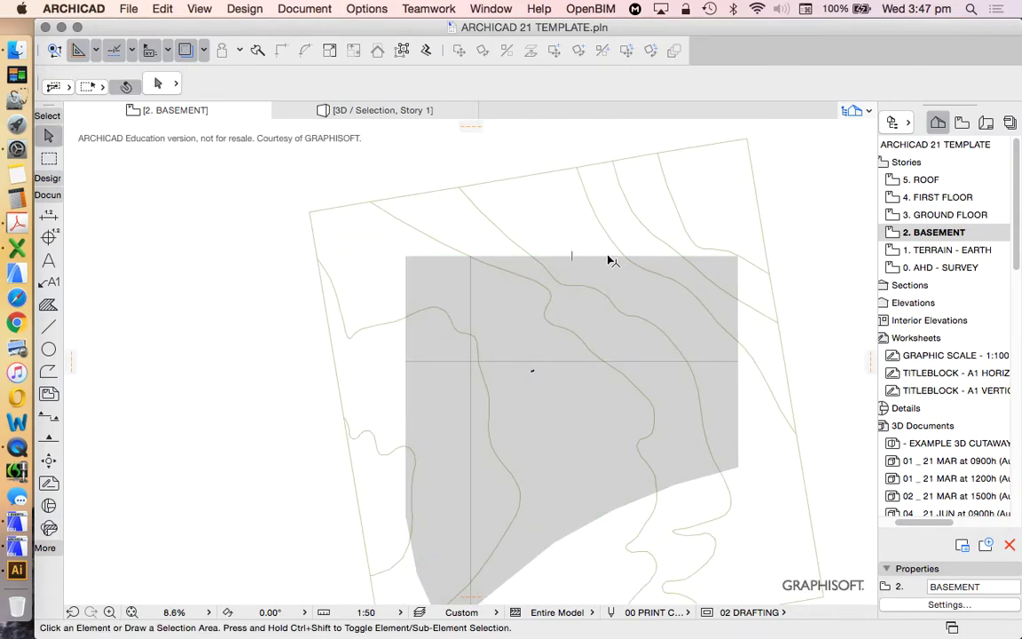
left_click(485, 278)
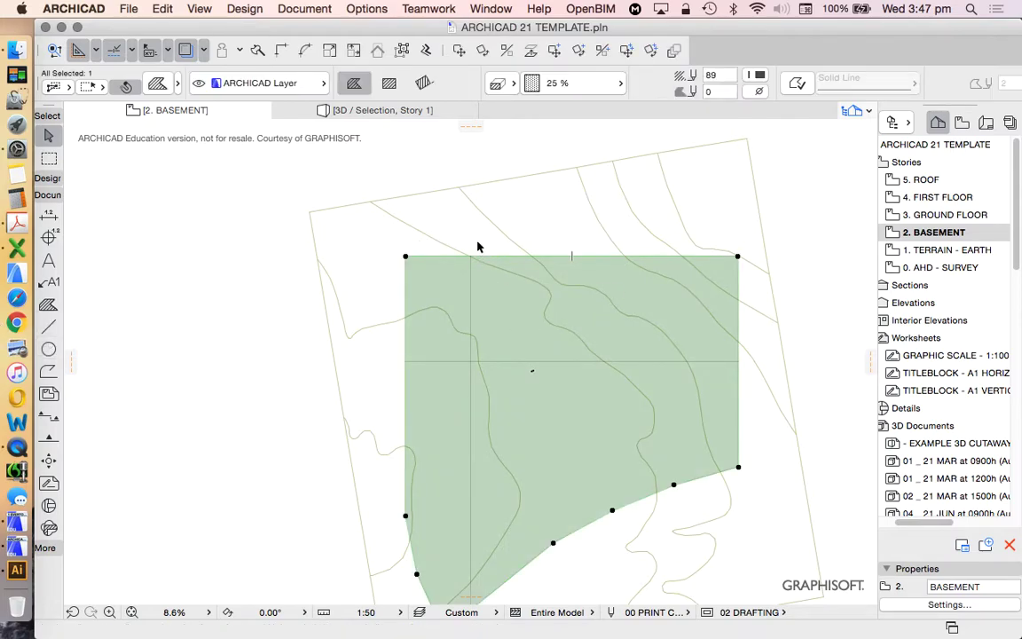
key("Escape")
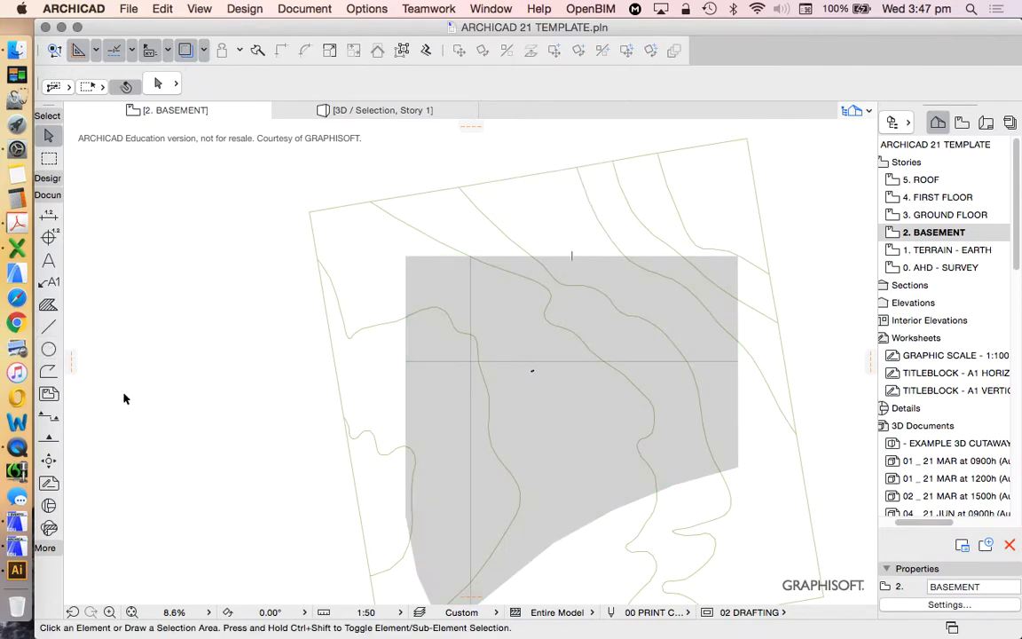
left_click(48, 373)
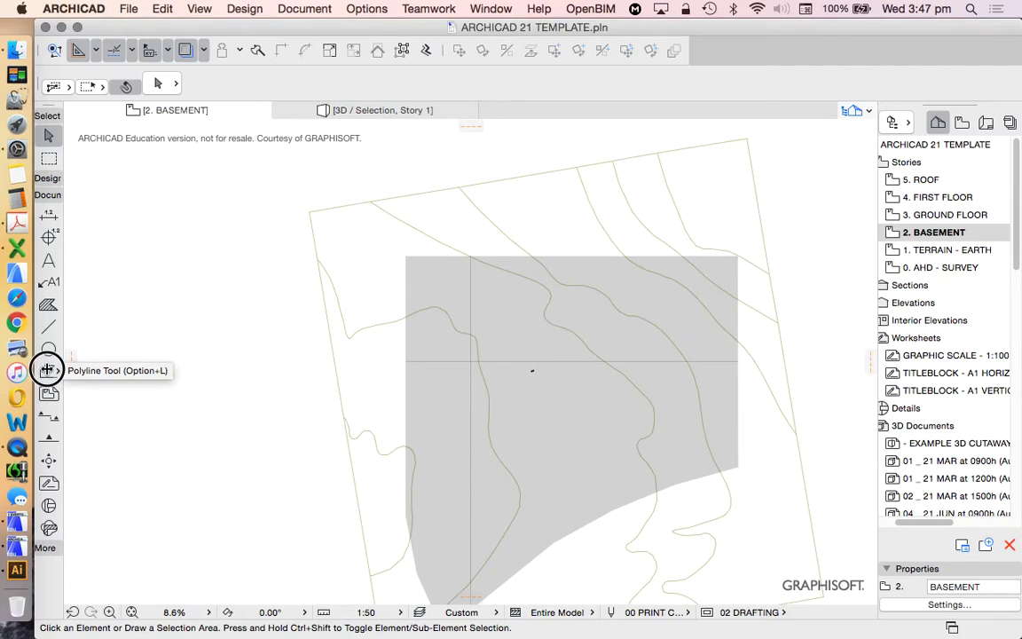
left_click(425, 50)
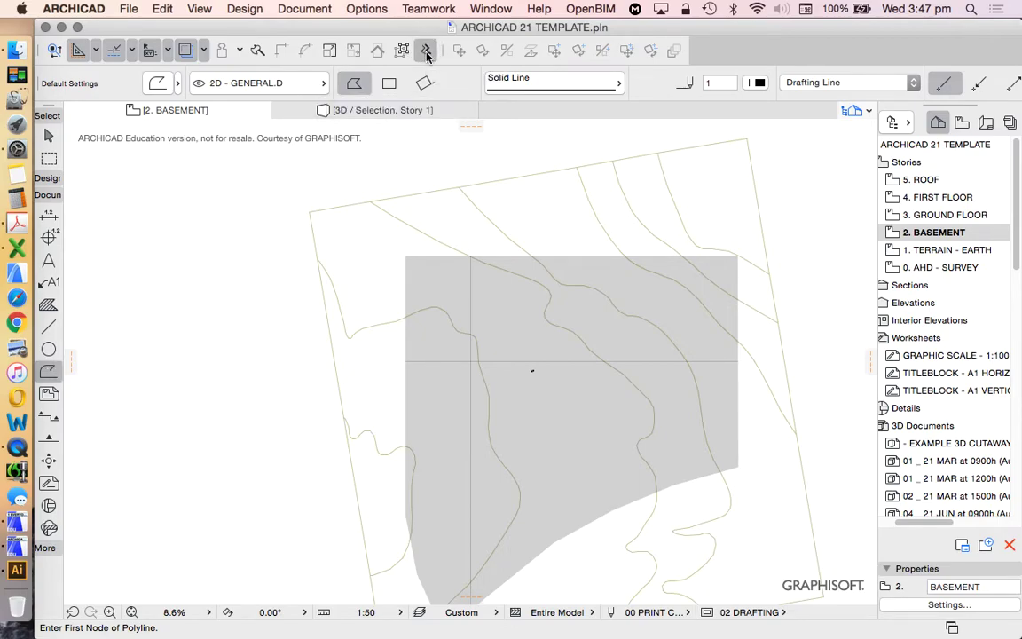
left_click(581, 259)
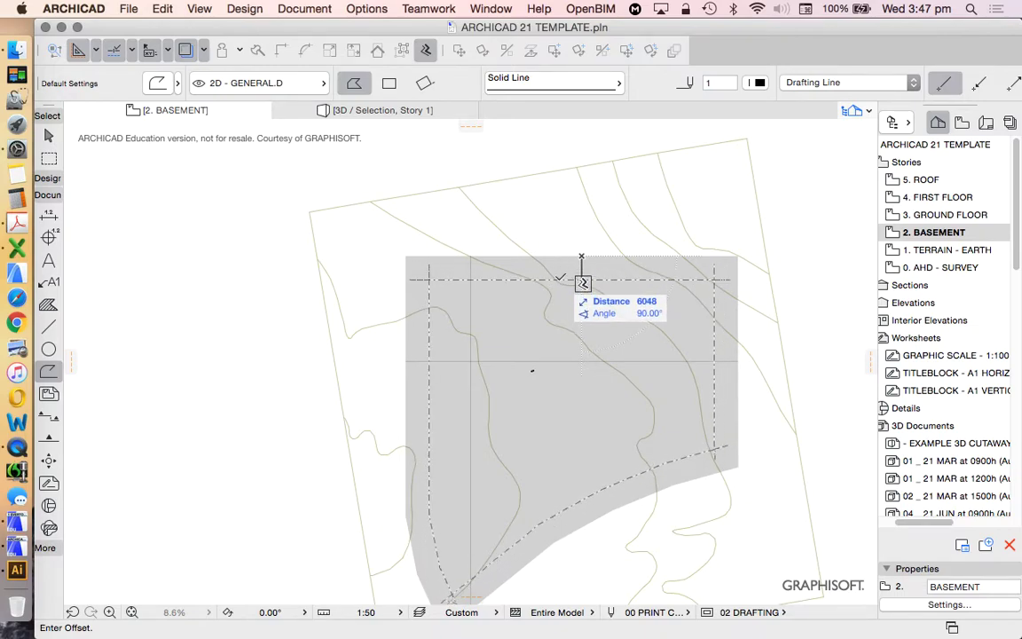
type("30")
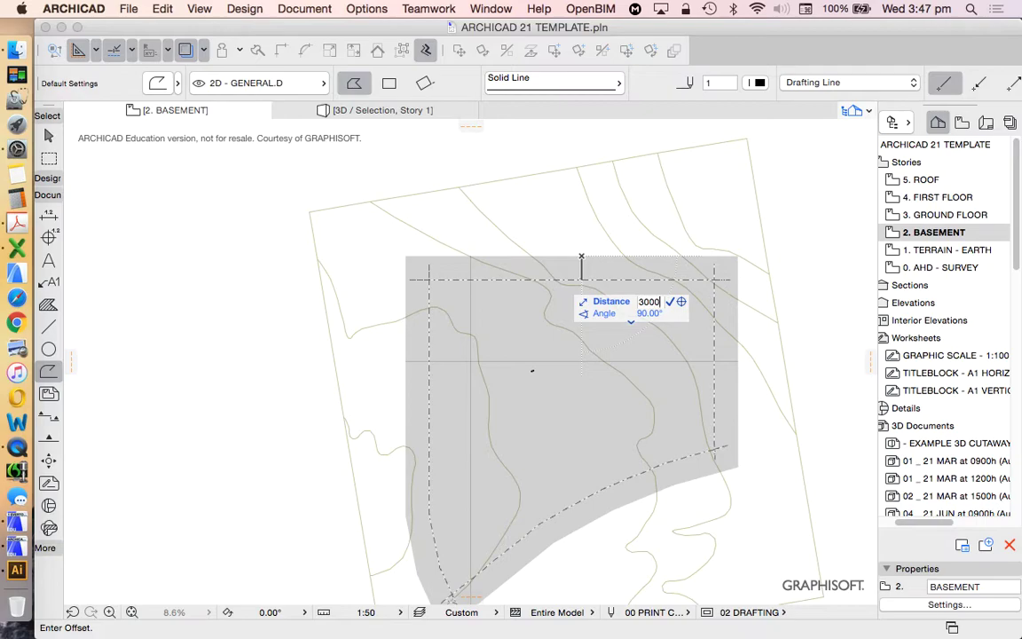
type("00")
key("Return")
Step: Inspect the offset polyline's corners and segments along the site boundary, and undo the polyline
scroll(409, 273, "up", 8)
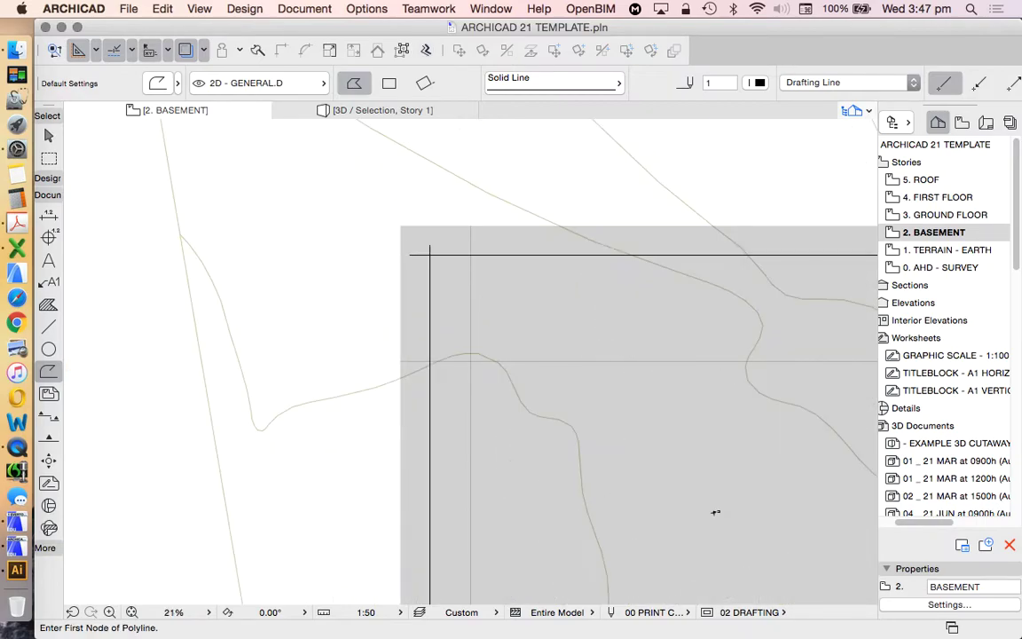
key("w")
left_click(461, 252)
scroll(448, 240, "down", 4)
scroll(740, 509, "down", 5)
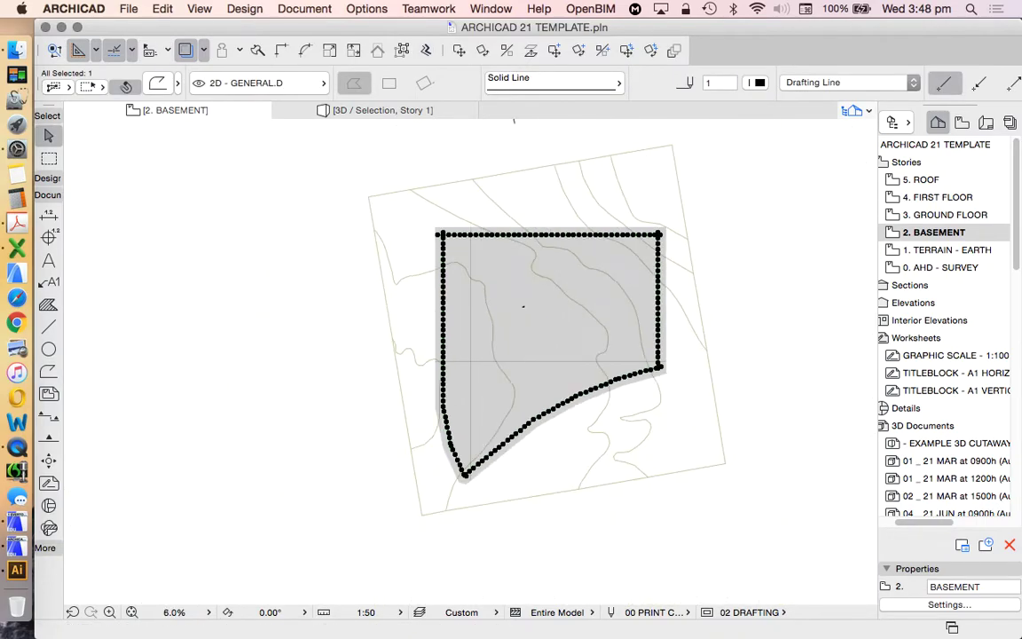
scroll(464, 472, "up", 4)
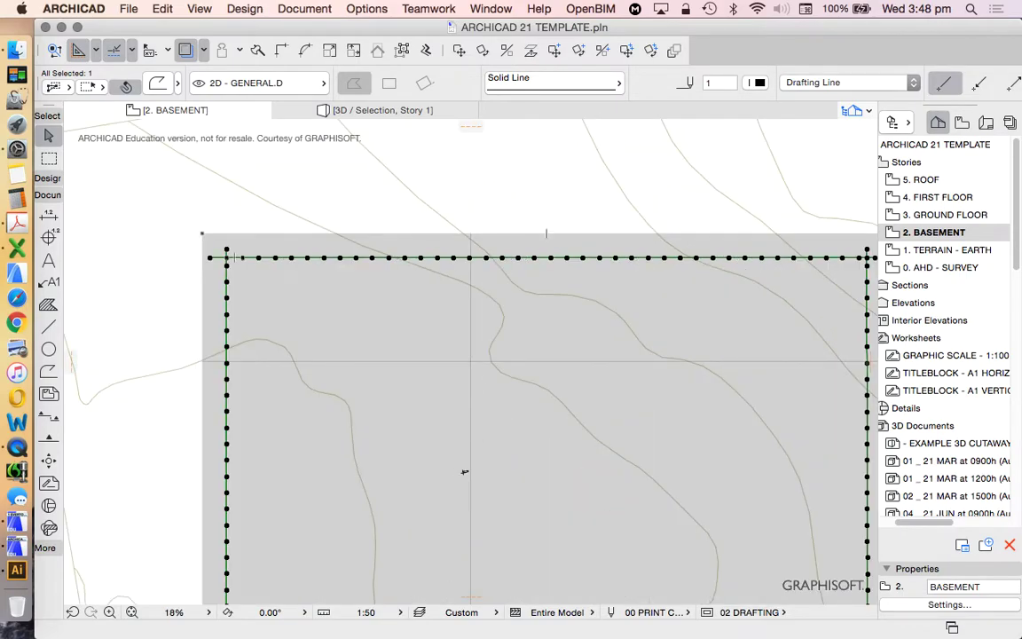
scroll(498, 341, "down", 4)
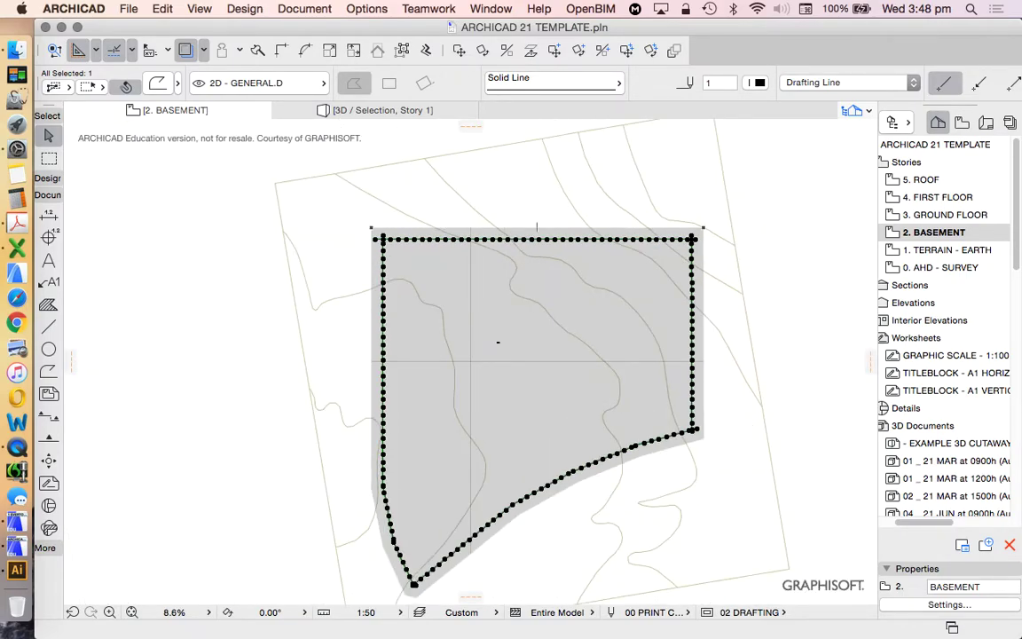
key("Escape")
left_click(587, 238)
key("Escape")
left_click(587, 227)
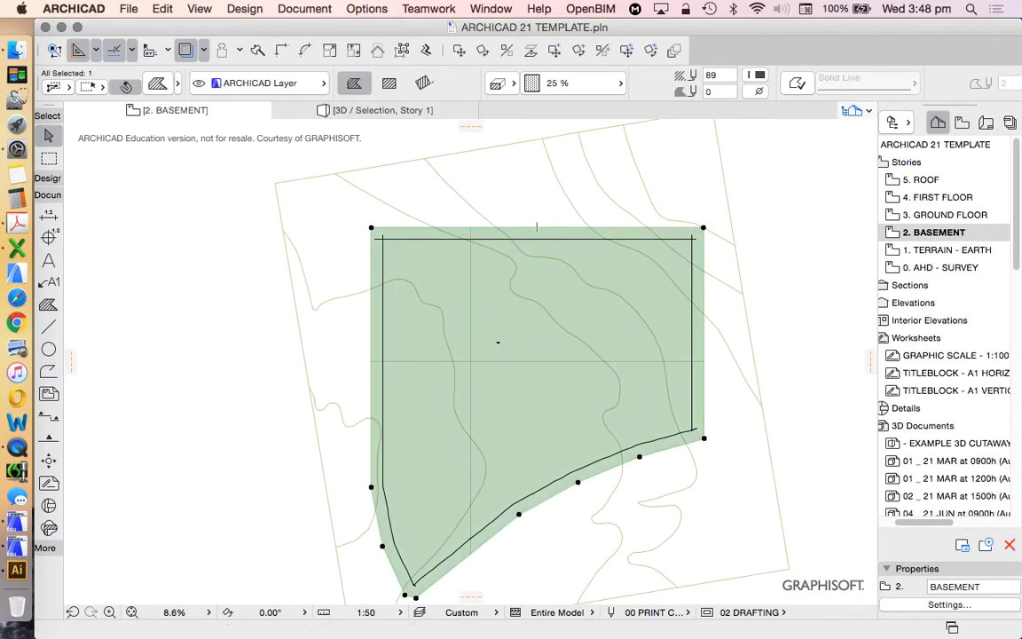
key("super+z")
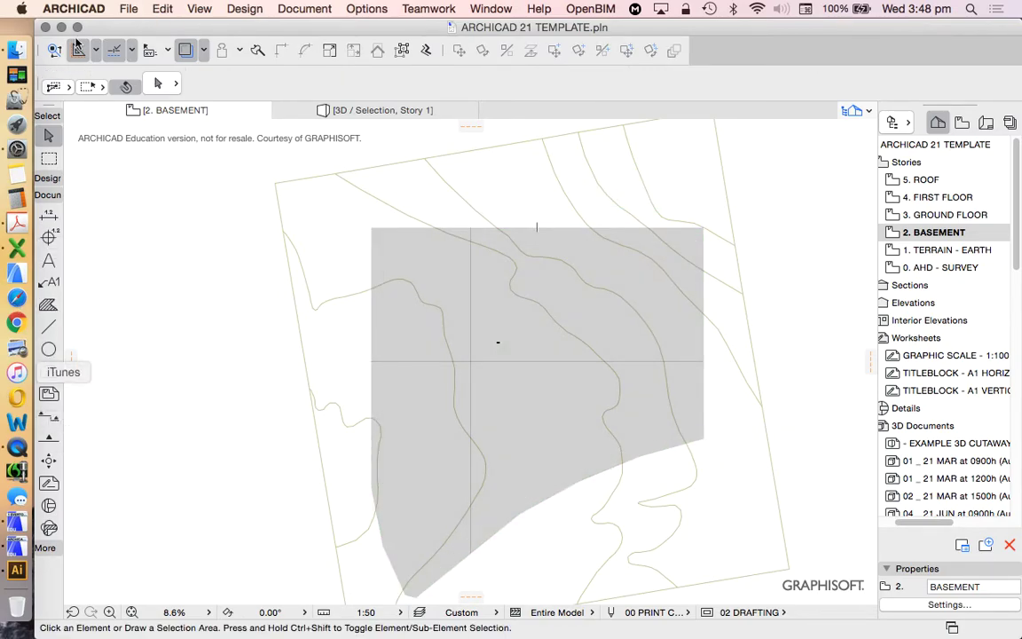
Step: Review the Magic Wand settings for tracing curves and segment length
left_click(247, 9)
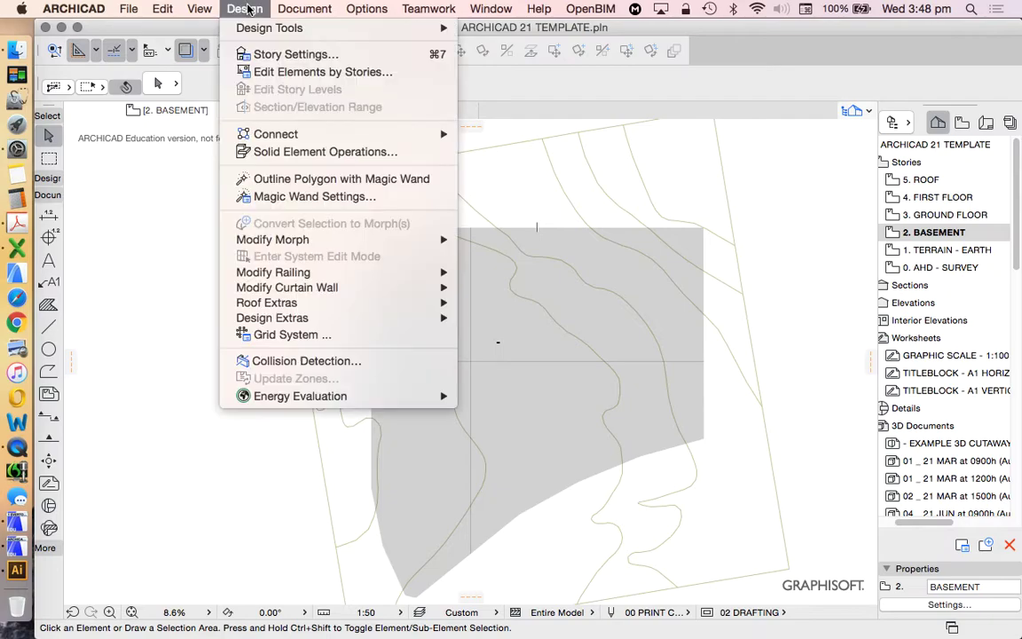
left_click(323, 198)
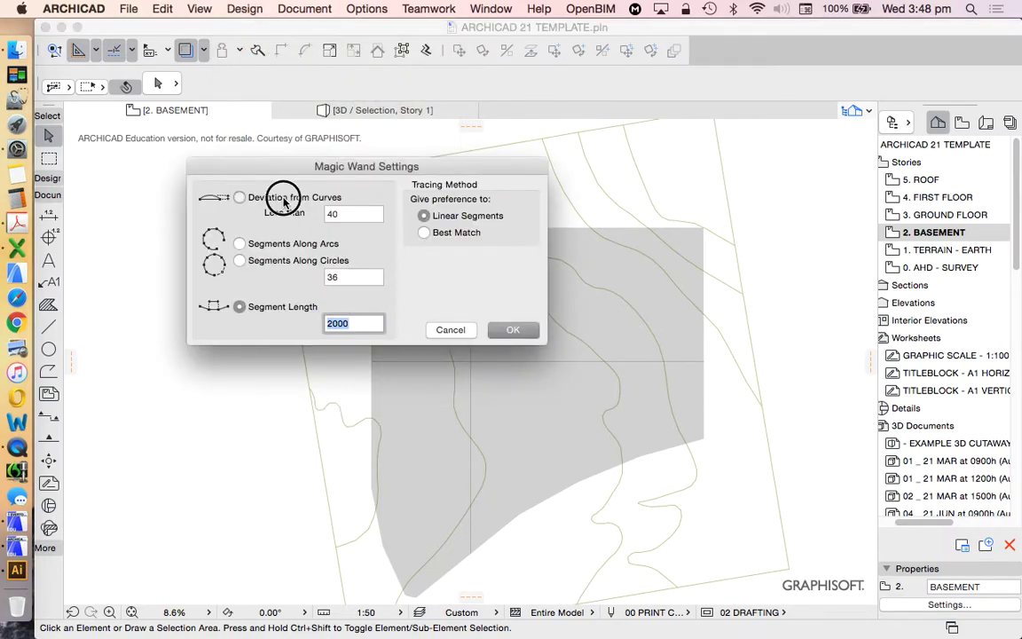
left_click(511, 330)
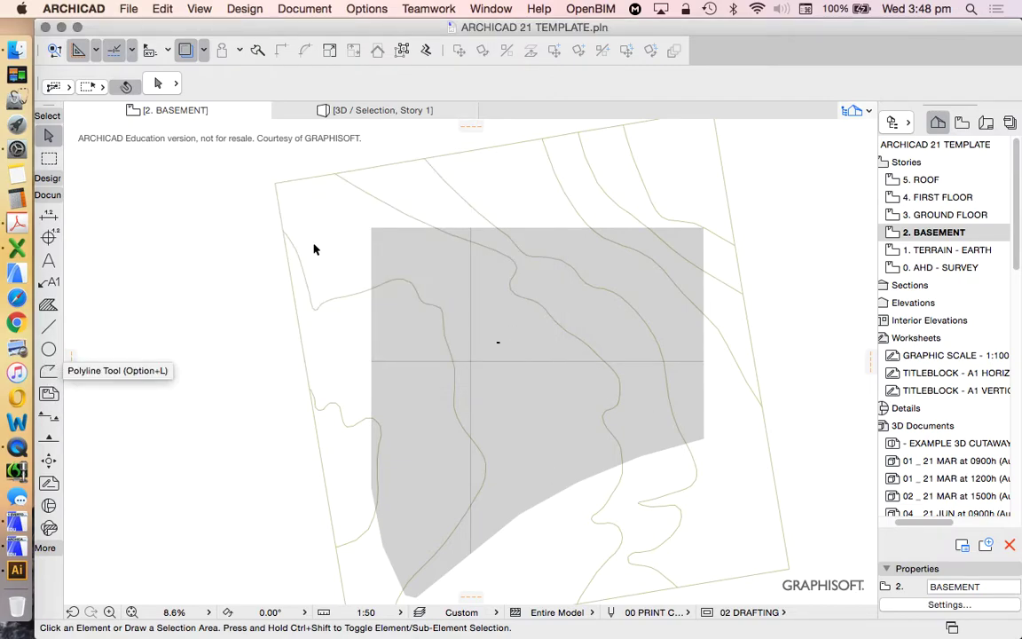
Step: Hide the trace reference and create a polyline offset 3000 inside the site fill's boundary
left_click(186, 50)
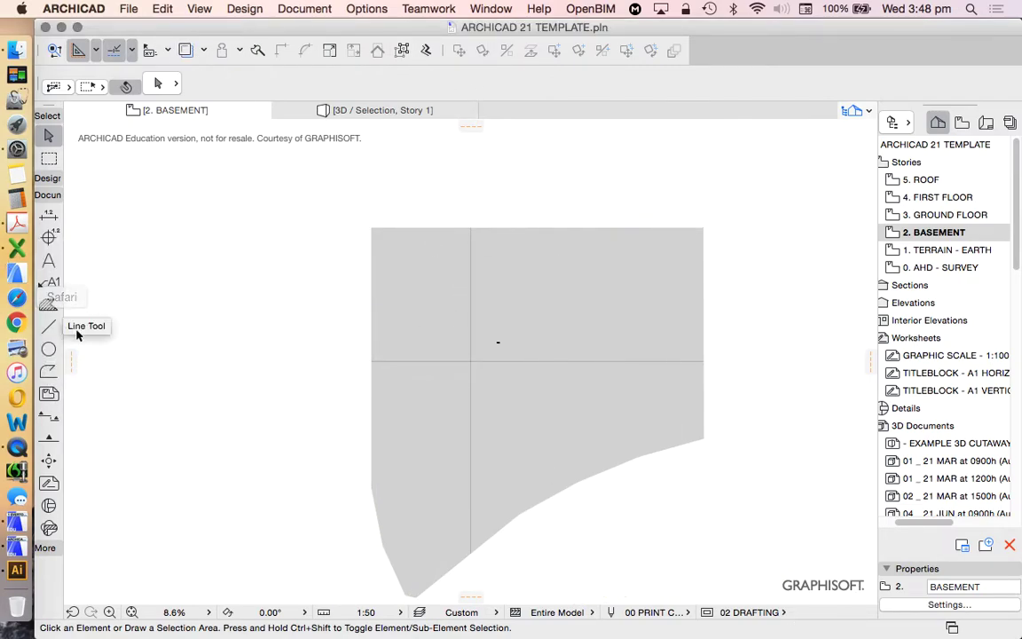
left_click(49, 373)
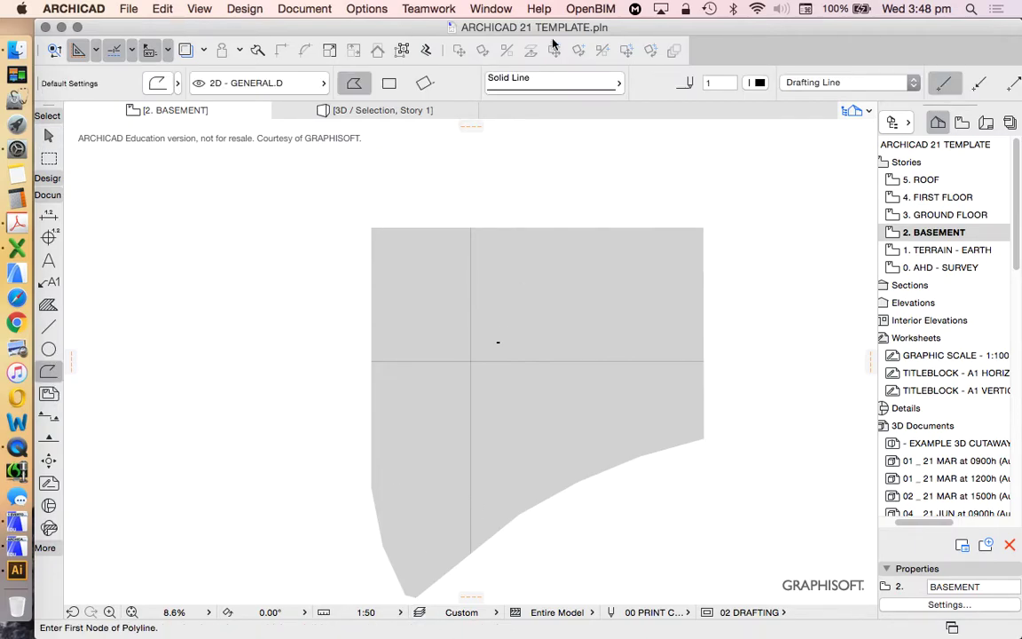
left_click(425, 49)
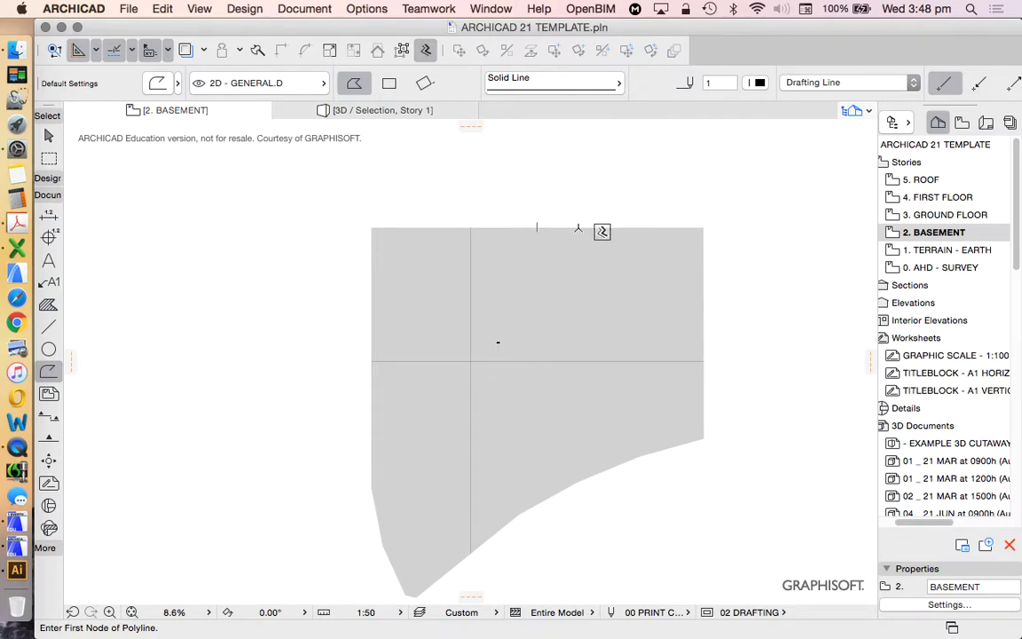
left_click(574, 229)
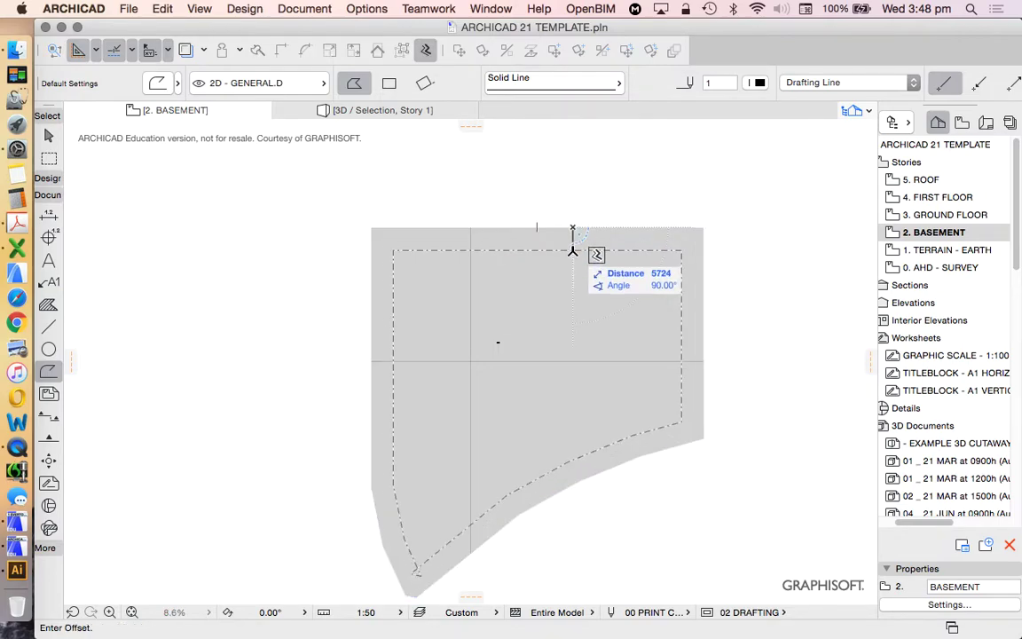
type("3000")
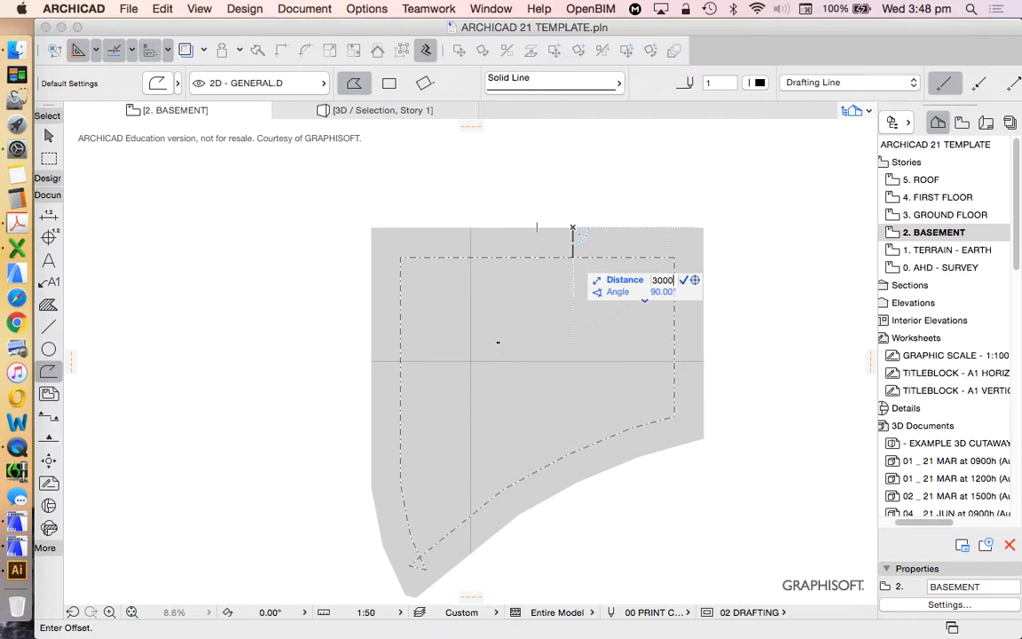
key("Return")
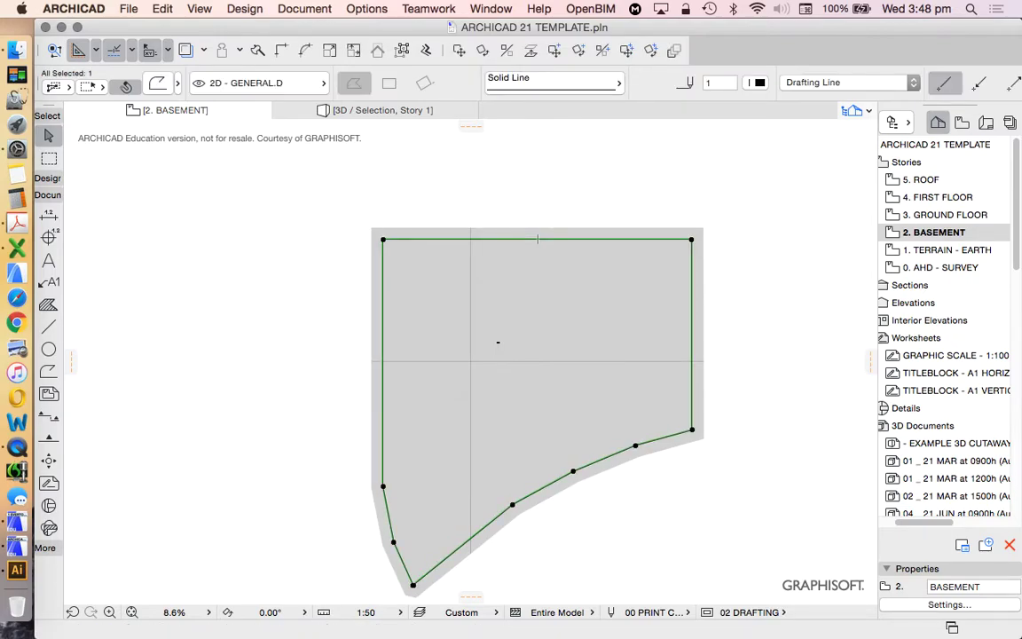
key("Escape")
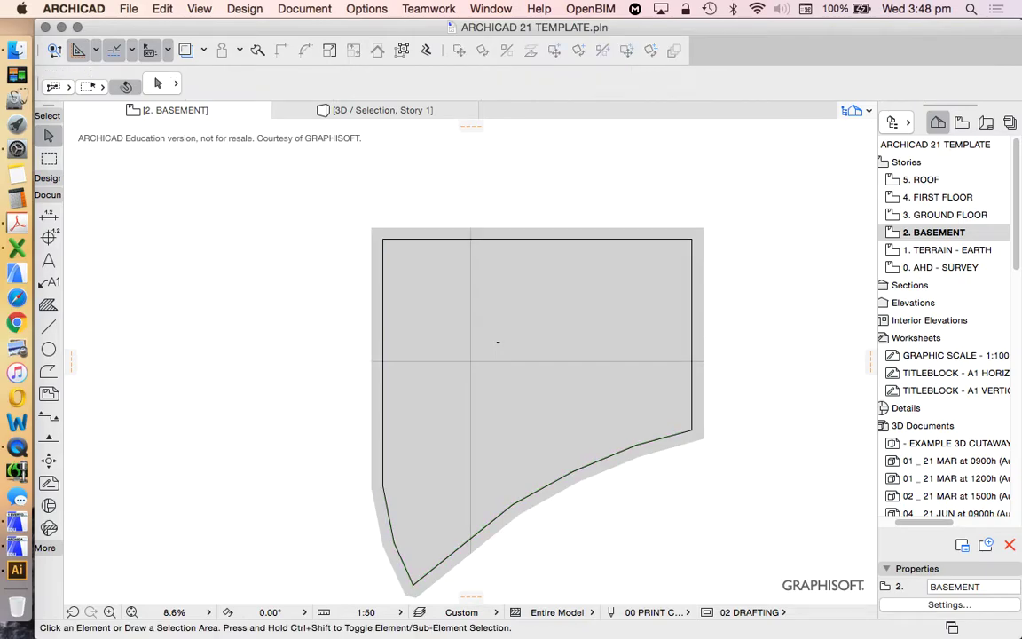
Step: Select the inset polyline and examine its edges and corners against the site fill's boundary
scroll(595, 288, "up", 3)
scroll(578, 203, "down", 4)
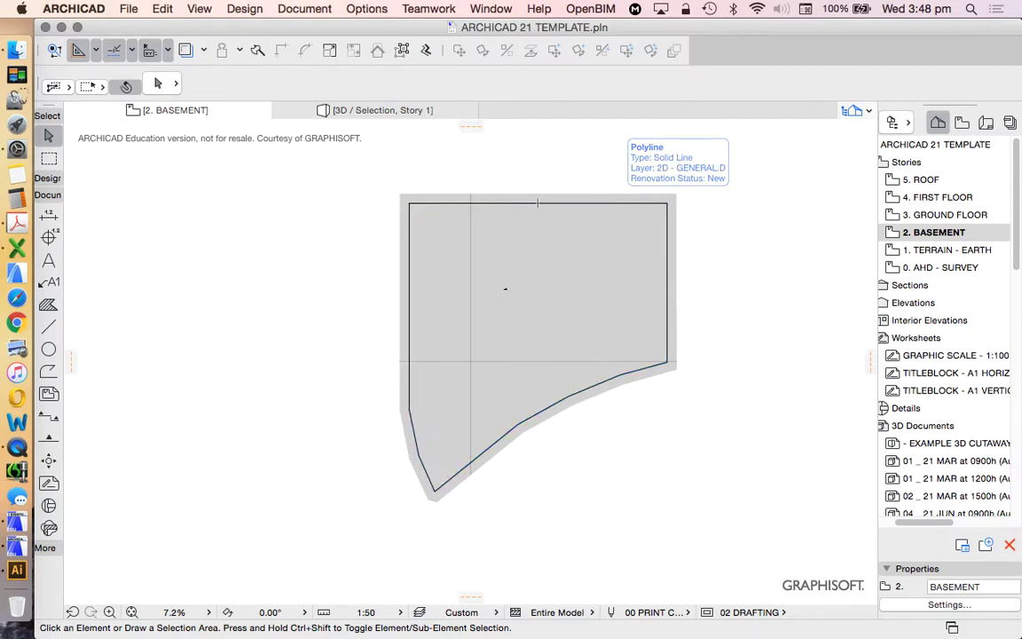
scroll(630, 186, "up", 1)
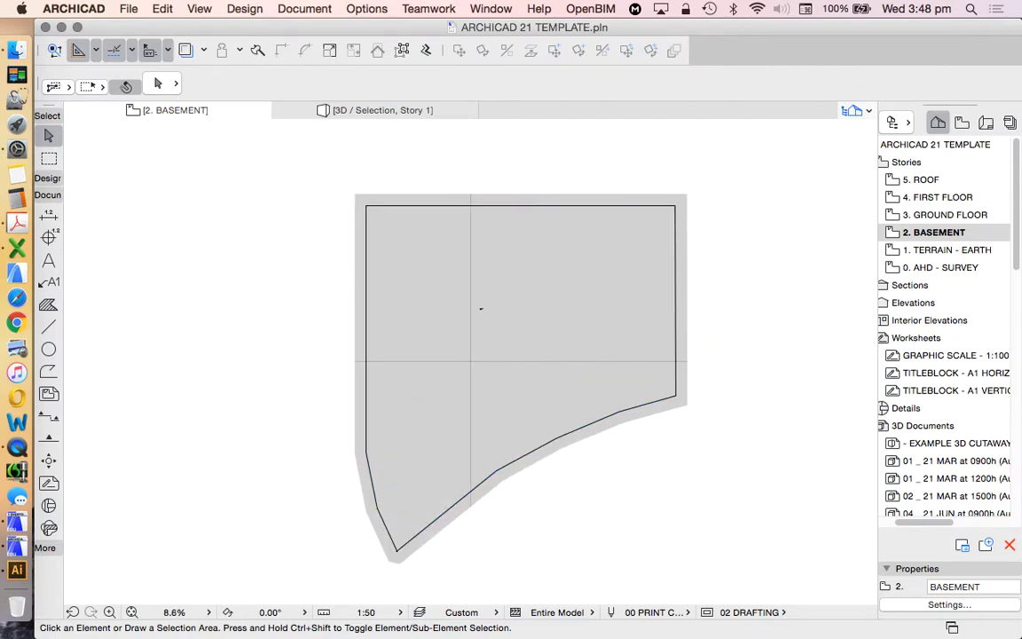
left_click(521, 205)
scroll(521, 202, "up", 5)
scroll(523, 199, "down", 4)
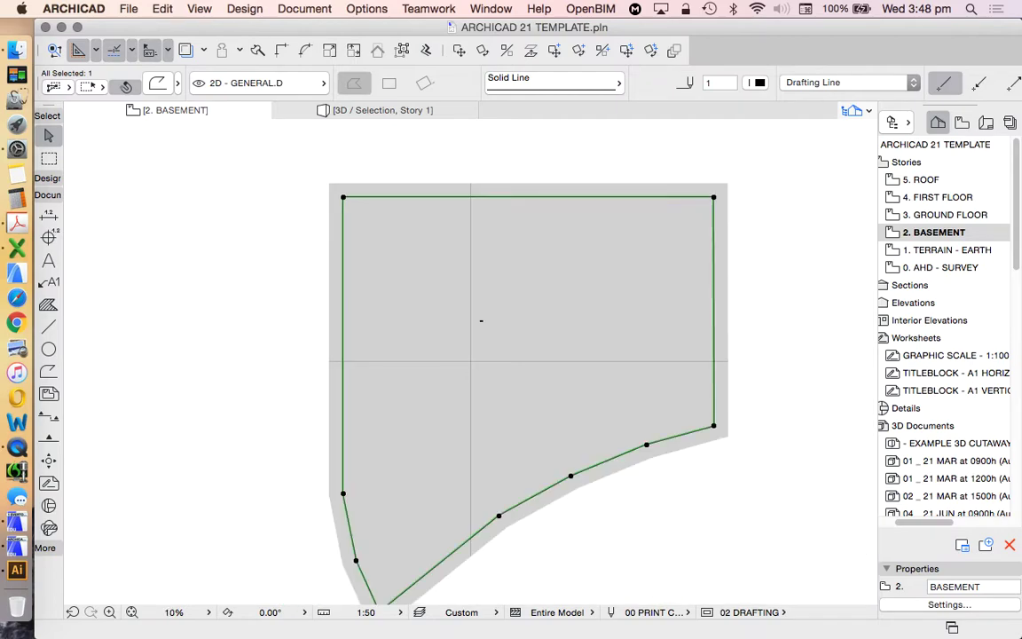
scroll(527, 190, "down", 3)
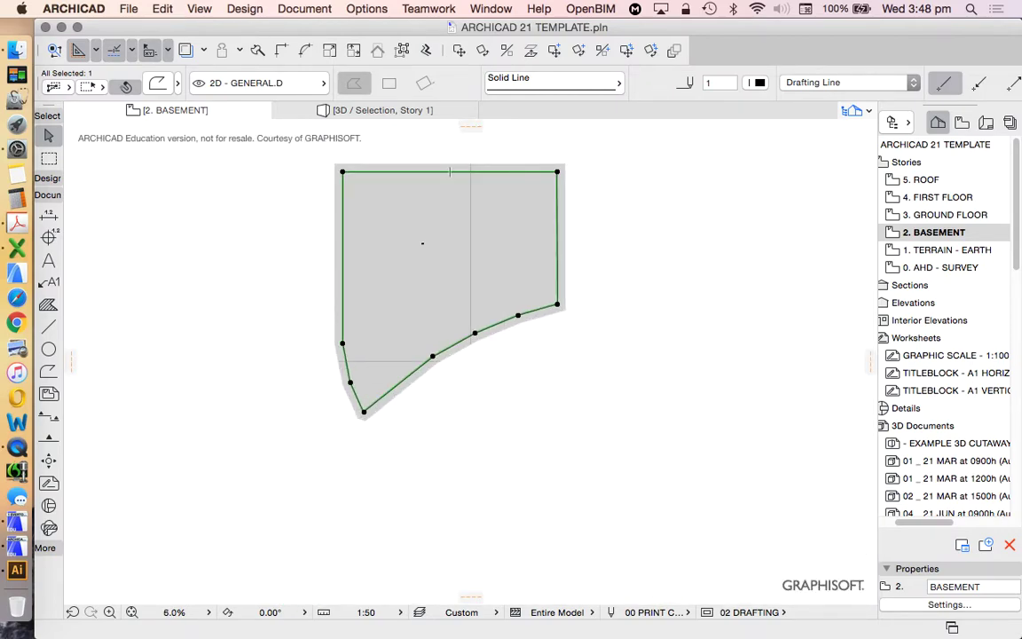
key("Escape")
Step: Split the inset polyline along a line from its upper-left corner to its lowest corner, separating the west side
left_click(342, 257)
left_click(258, 50)
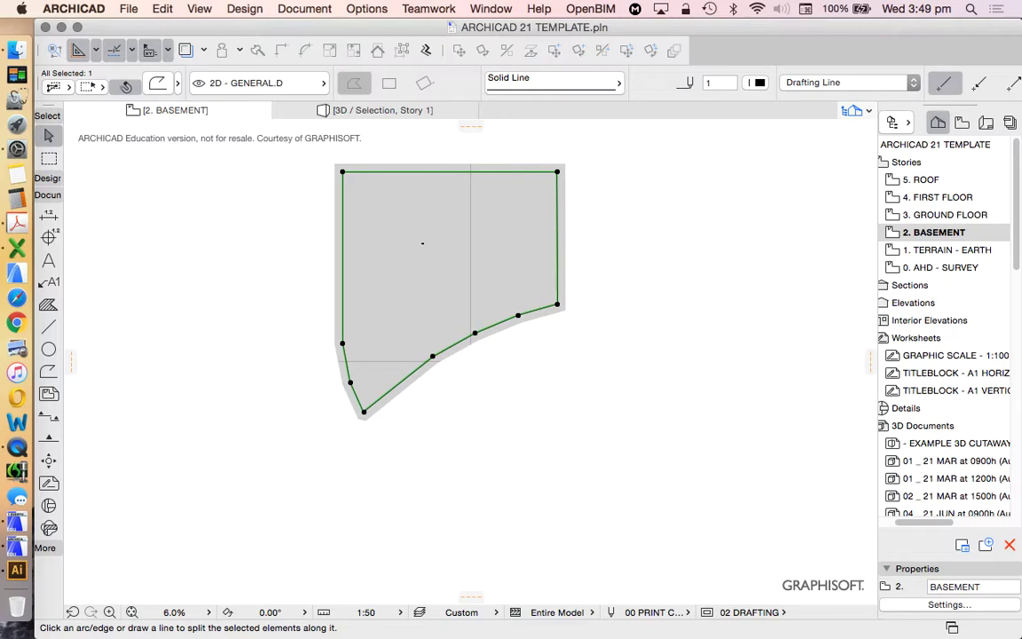
left_click(342, 171)
left_click(363, 411)
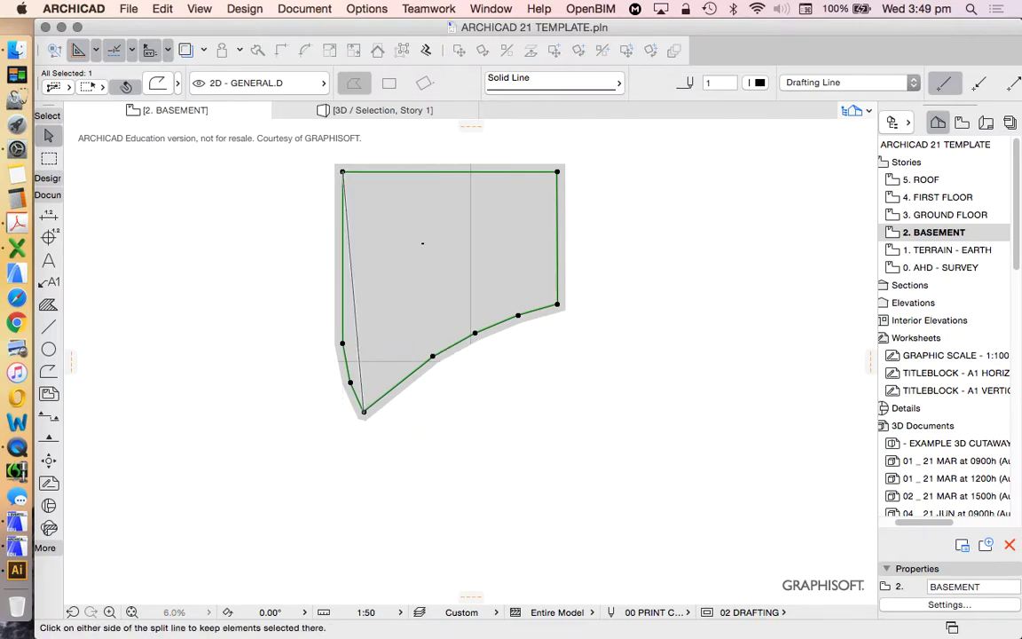
left_click(341, 257)
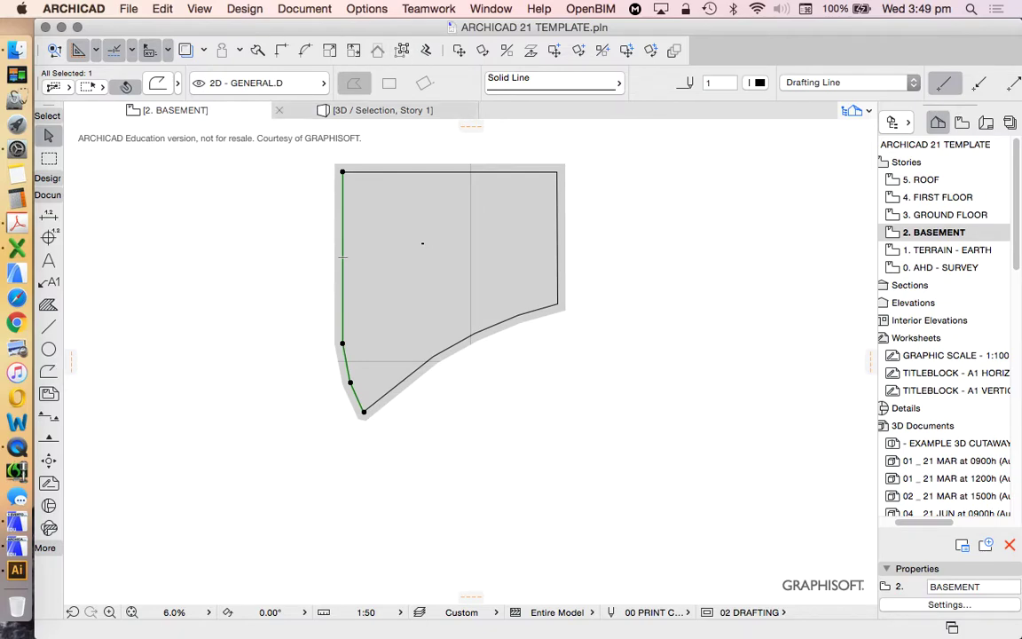
key("Escape")
Step: Offset all edges of the west-side polyline 5000 inward from its current position
scroll(335, 175, "up", 5)
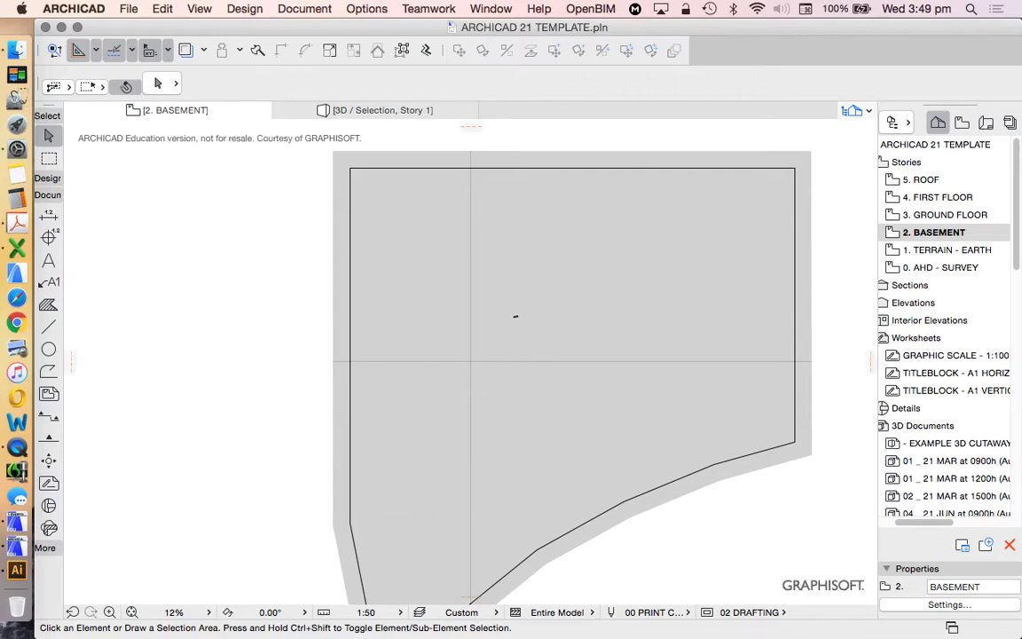
left_click(350, 199)
left_click(350, 199)
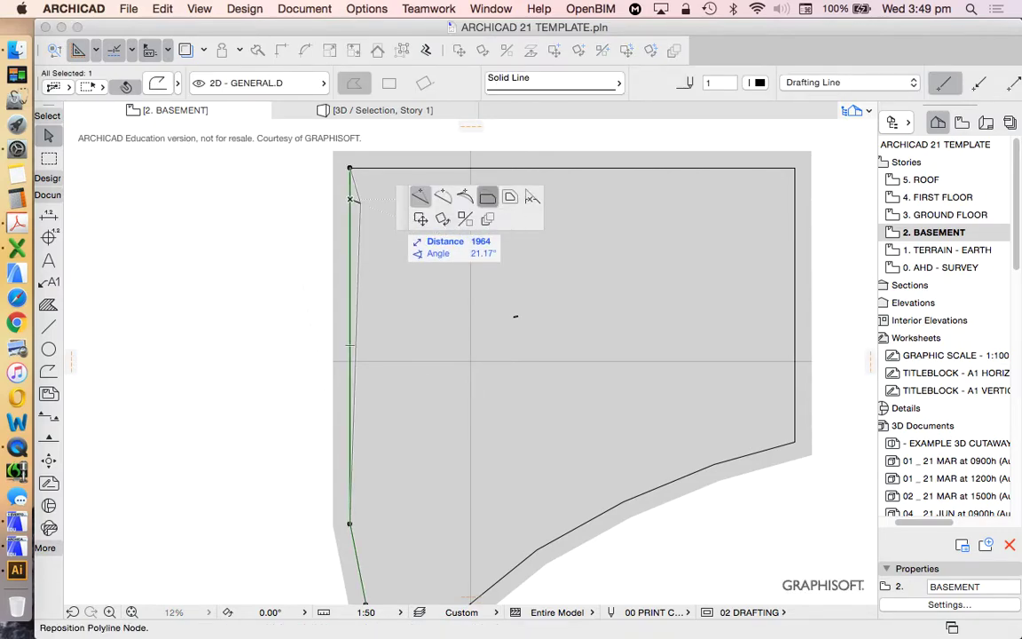
left_click(487, 197)
scroll(515, 316, "down", 3)
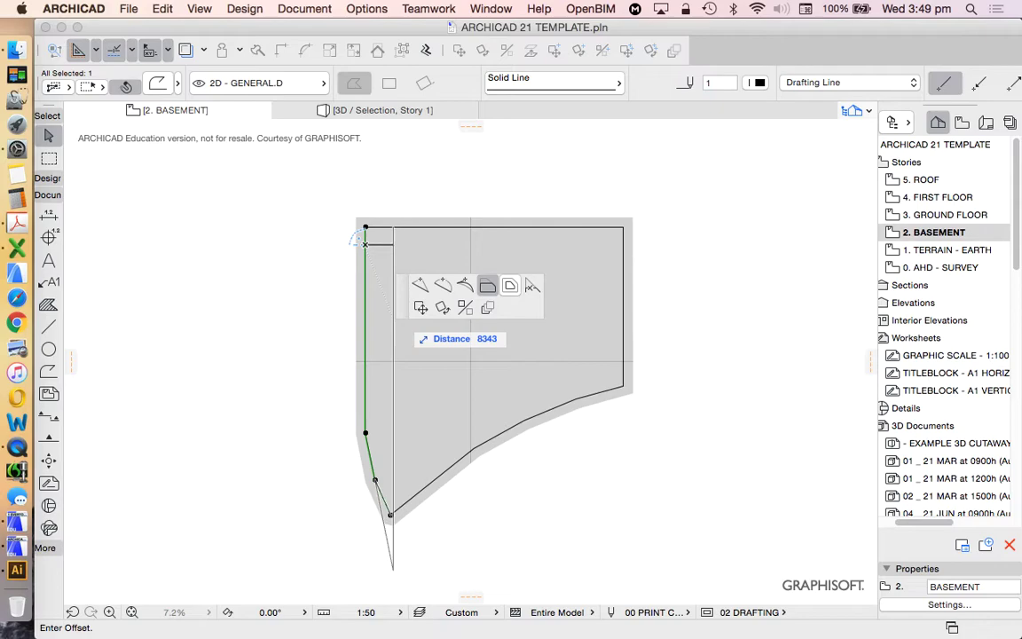
left_click(510, 285)
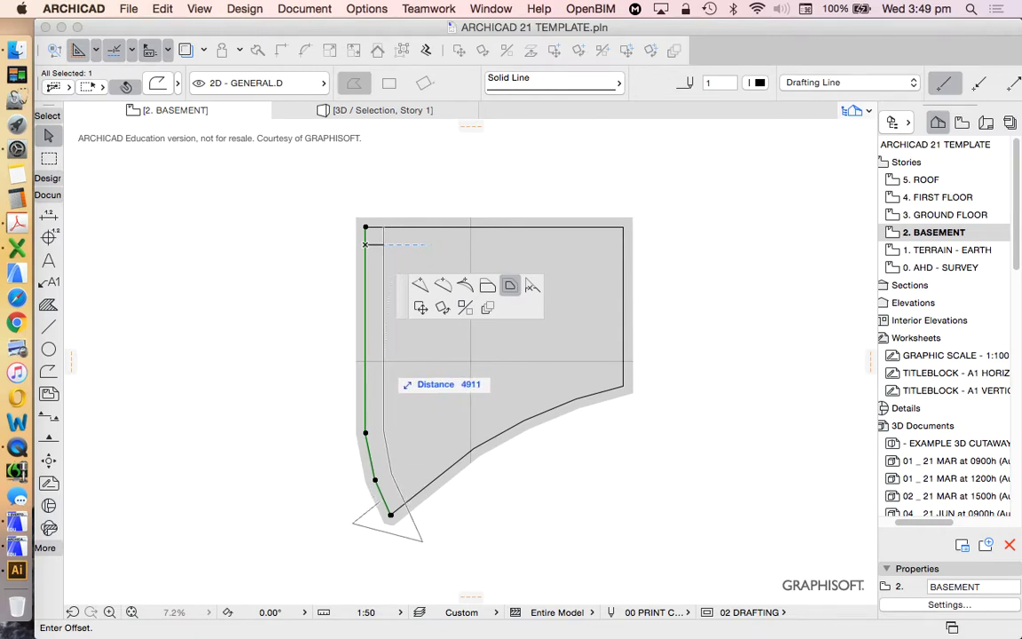
type("3000")
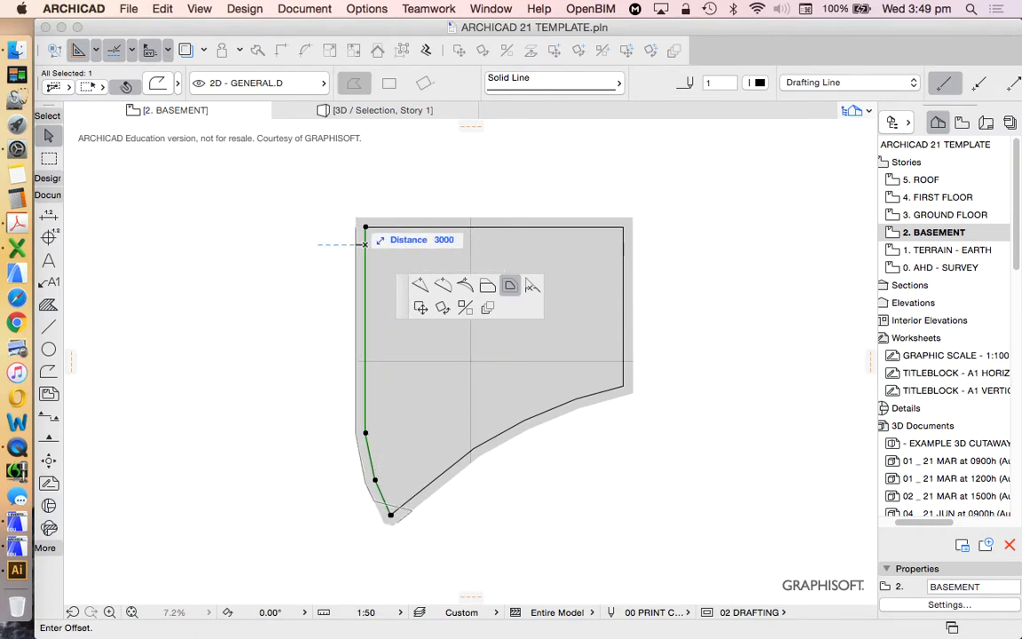
key("BackSpace")
key("BackSpace")
key("BackSpace")
key("BackSpace")
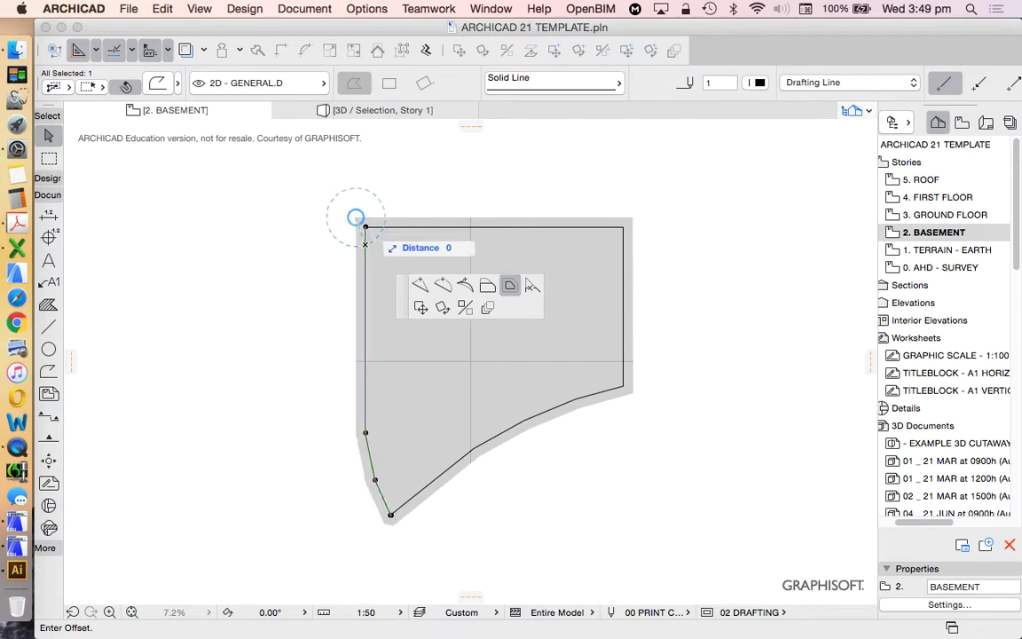
type("3000")
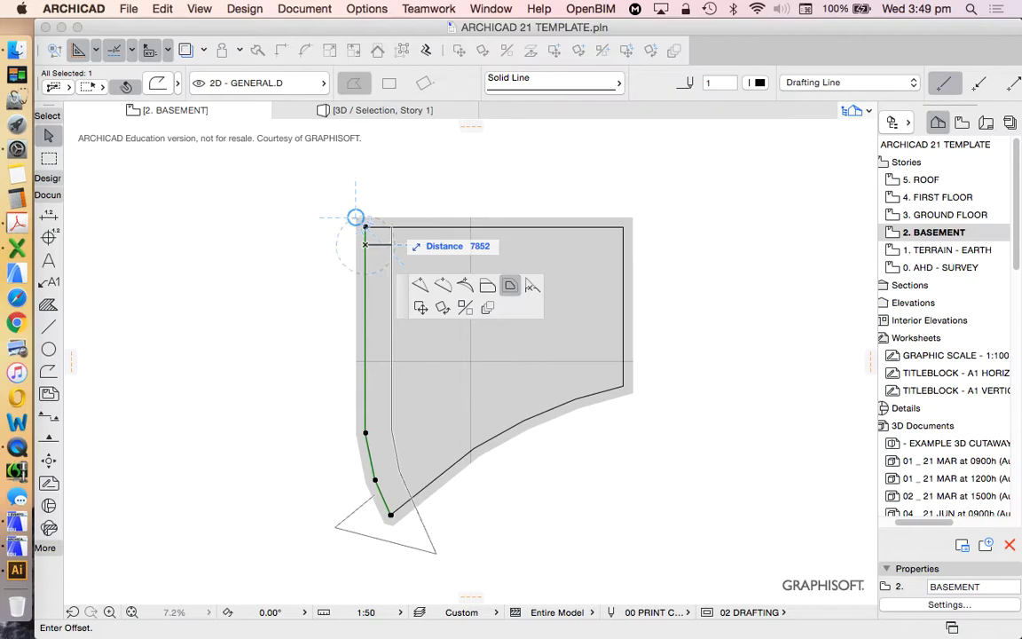
key("Tab")
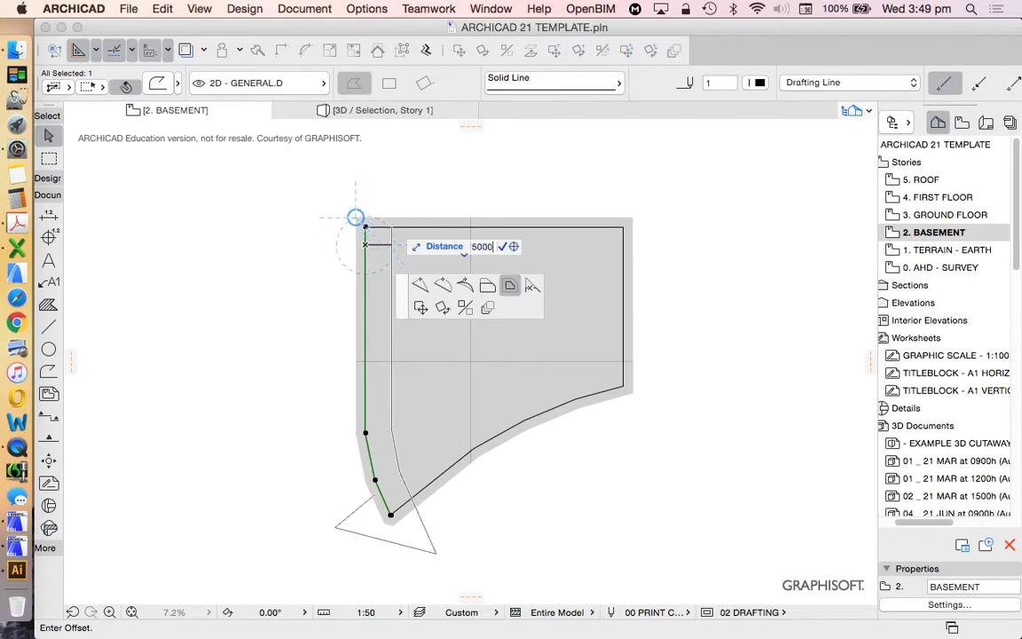
type("5000")
key("Return")
Step: Trim the west polyline where it crosses the southern line and remove the stray triangular segments beyond it
scroll(461, 313, "up", 5)
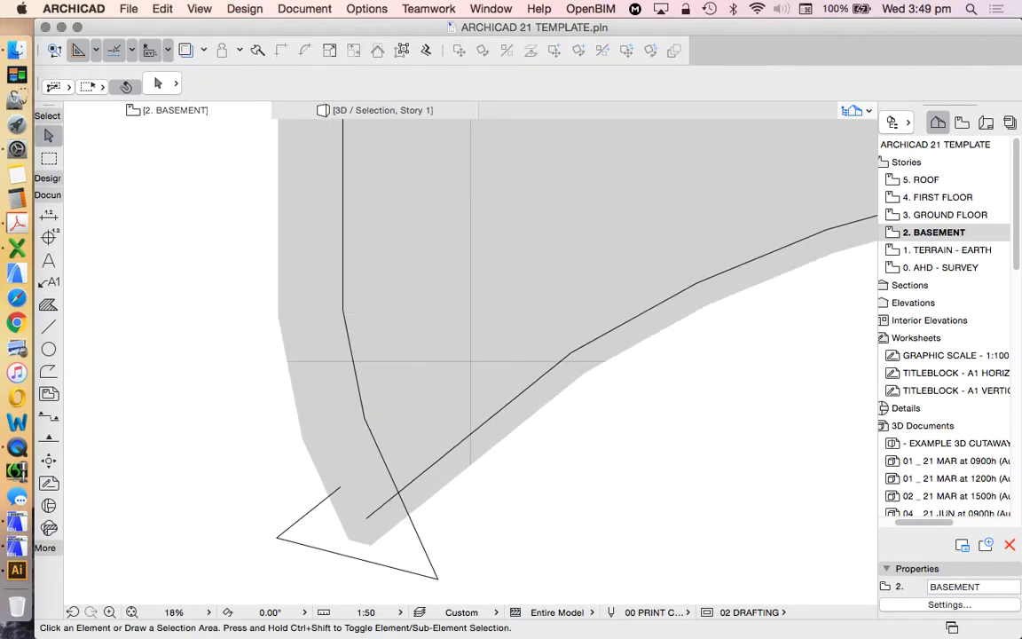
key("Escape")
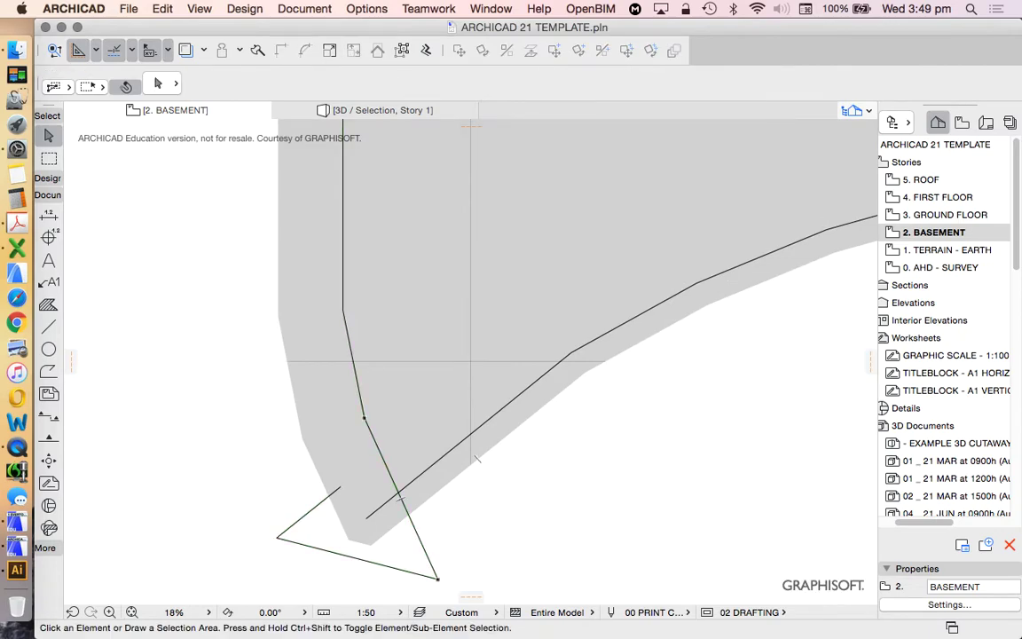
left_click(400, 498)
key("Escape")
scroll(470, 361, "up", 4)
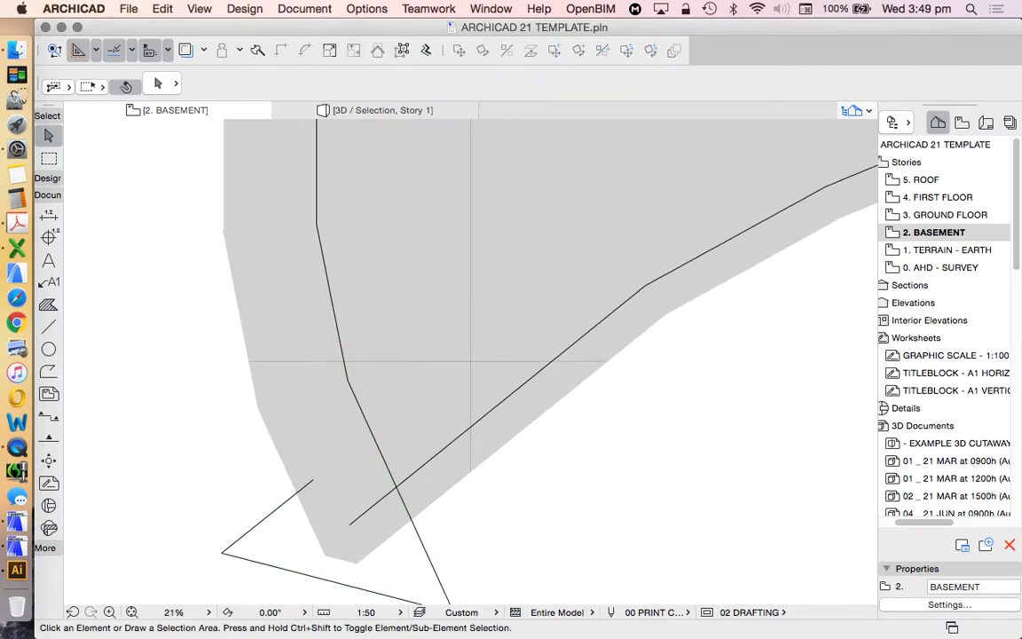
scroll(470, 361, "down", 4)
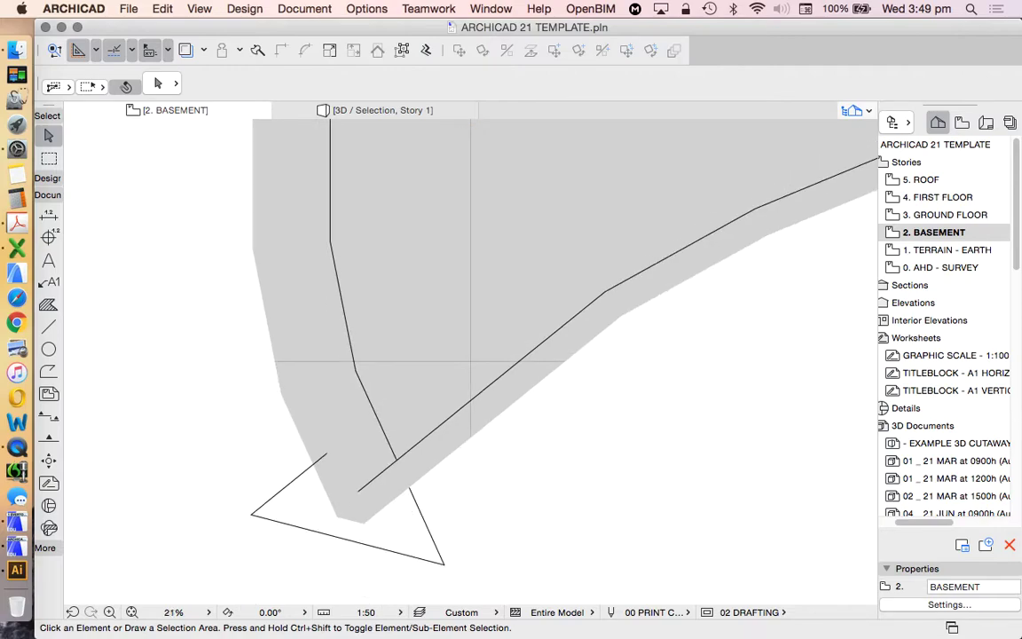
key("super+a")
scroll(470, 362, "down", 3)
key("Escape")
Step: Examine the remaining north, east and south polyline and its junctions with the offset west line
middle_click_drag(460, 216, 470, 424)
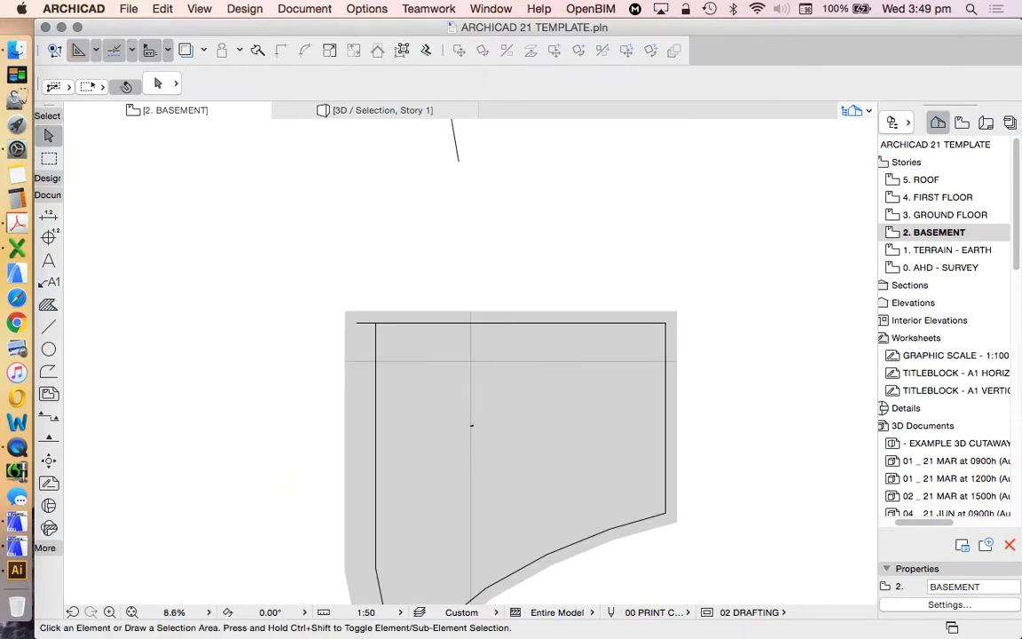
key("super+a")
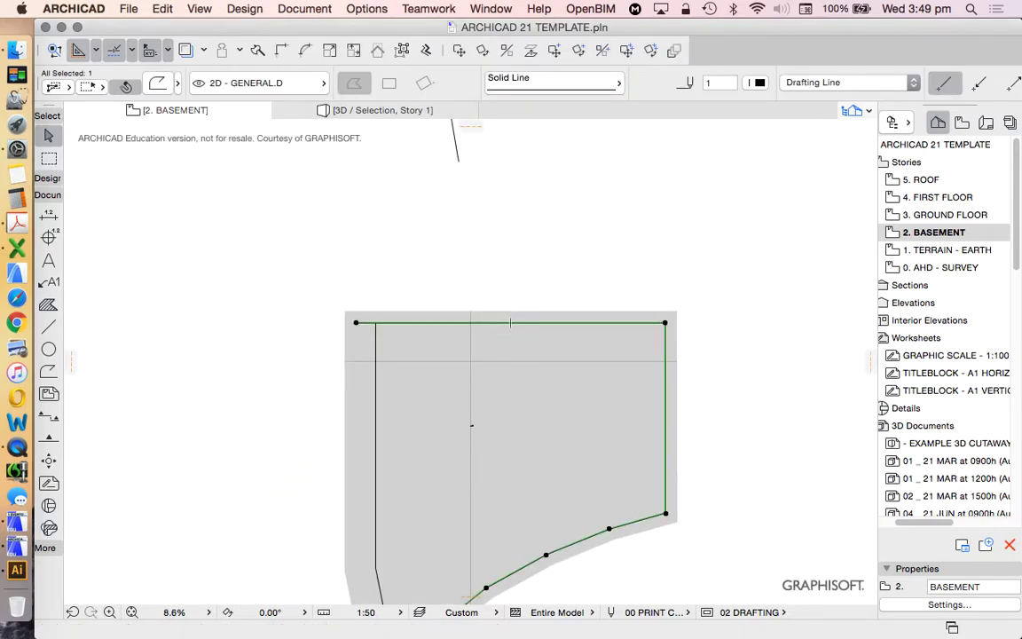
scroll(470, 362, "down", 4)
key("Escape")
scroll(470, 362, "up", 7)
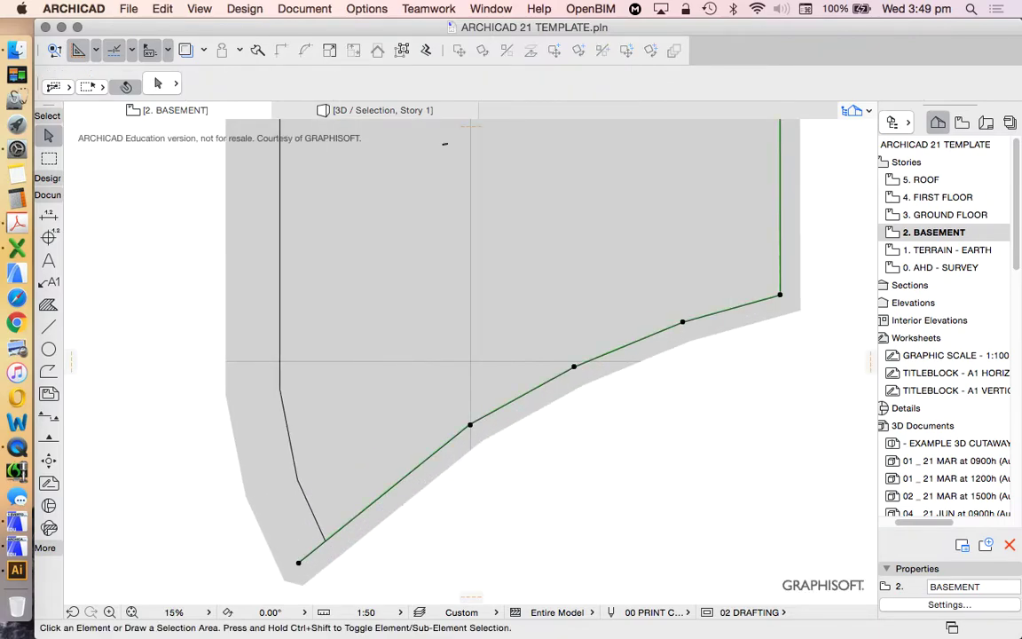
left_click(522, 394)
scroll(587, 378, "down", 5)
scroll(611, 389, "up", 6)
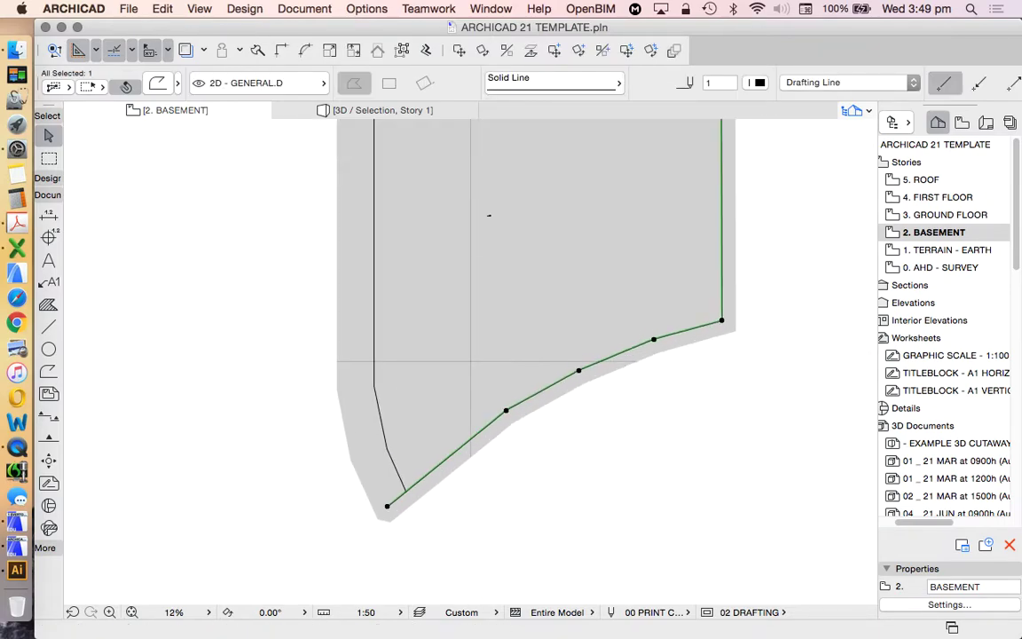
key("Escape")
scroll(562, 365, "down", 6)
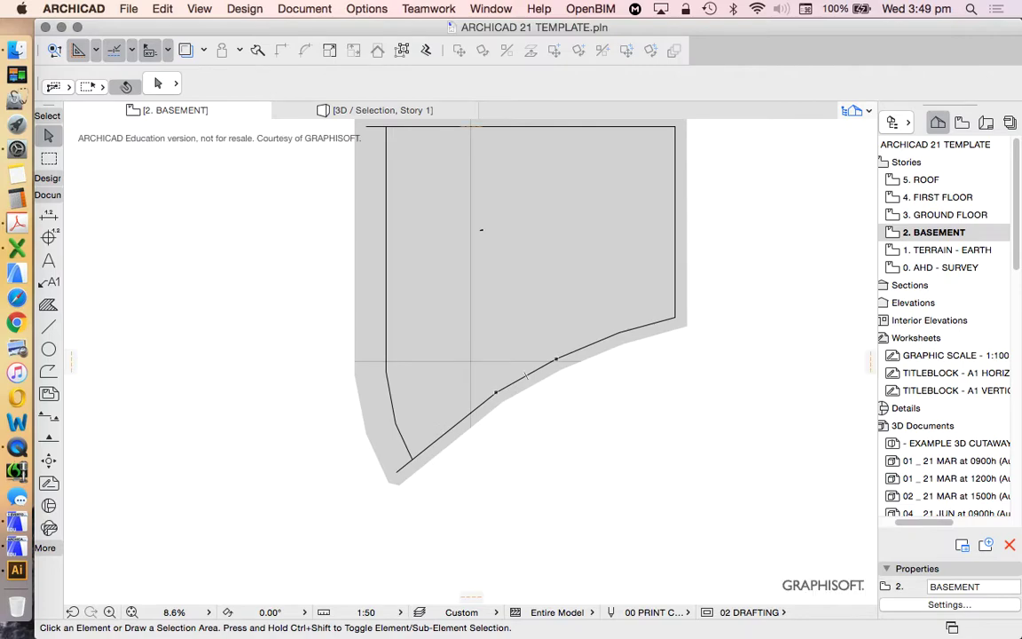
scroll(621, 357, "up", 3)
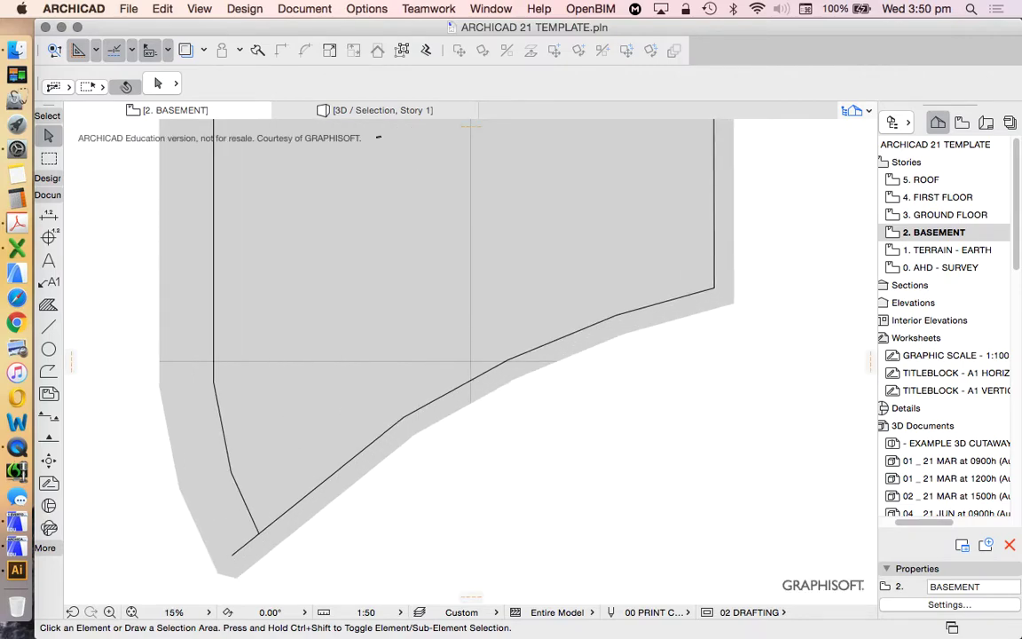
Step: Split the remaining polyline at its southeast corner, separating the curved southern side from the north and east sides
left_click(561, 337)
scroll(557, 378, "down", 3)
scroll(384, 256, "down", 4)
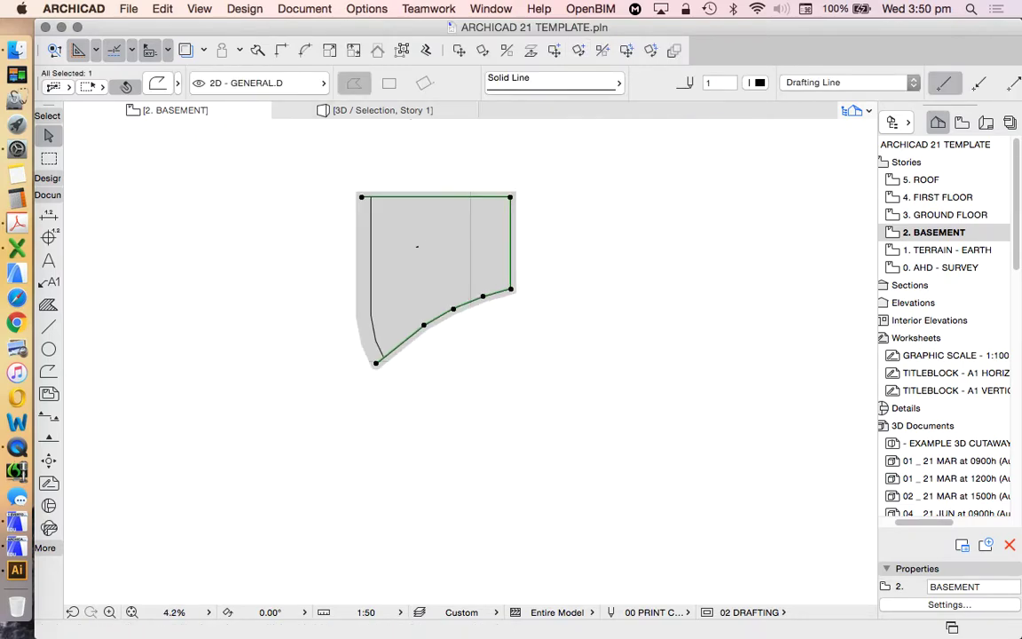
left_click(257, 51)
left_click(511, 288)
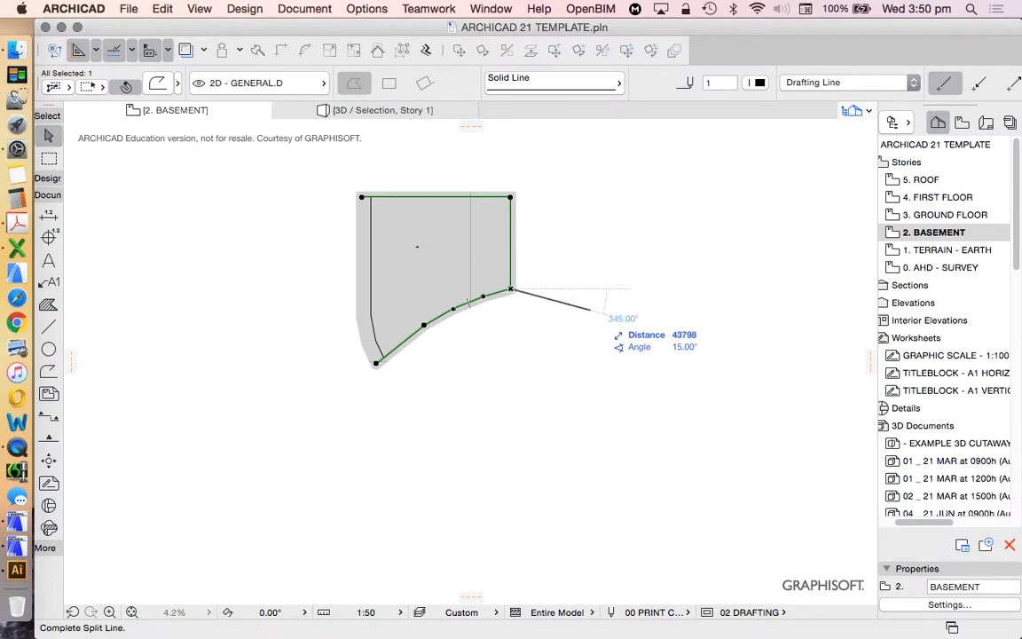
left_click(598, 312)
left_click(534, 302)
scroll(532, 293, "up", 2)
scroll(527, 297, "up", 1)
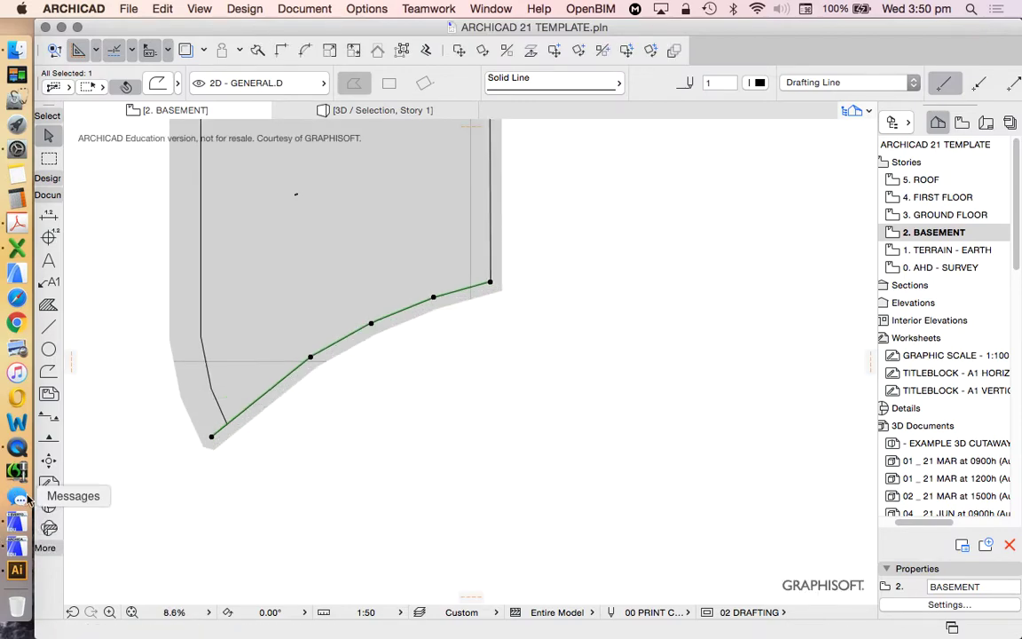
Step: Offset all edges of the southern polyline 9000 inward into the site
left_click_drag(287, 373, 363, 399)
key("Escape")
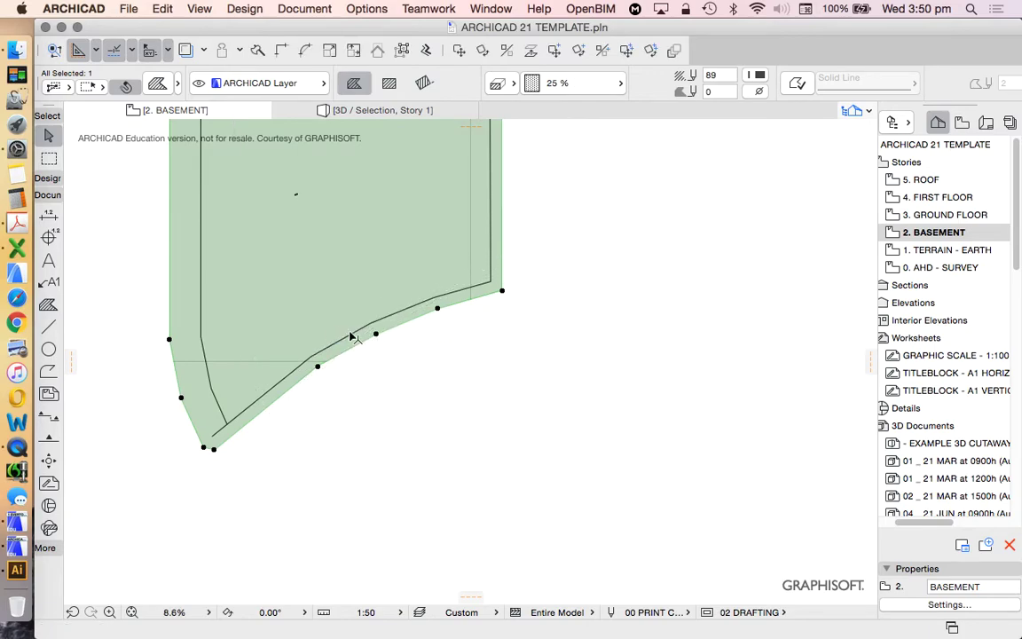
left_click(349, 337)
left_click(348, 337)
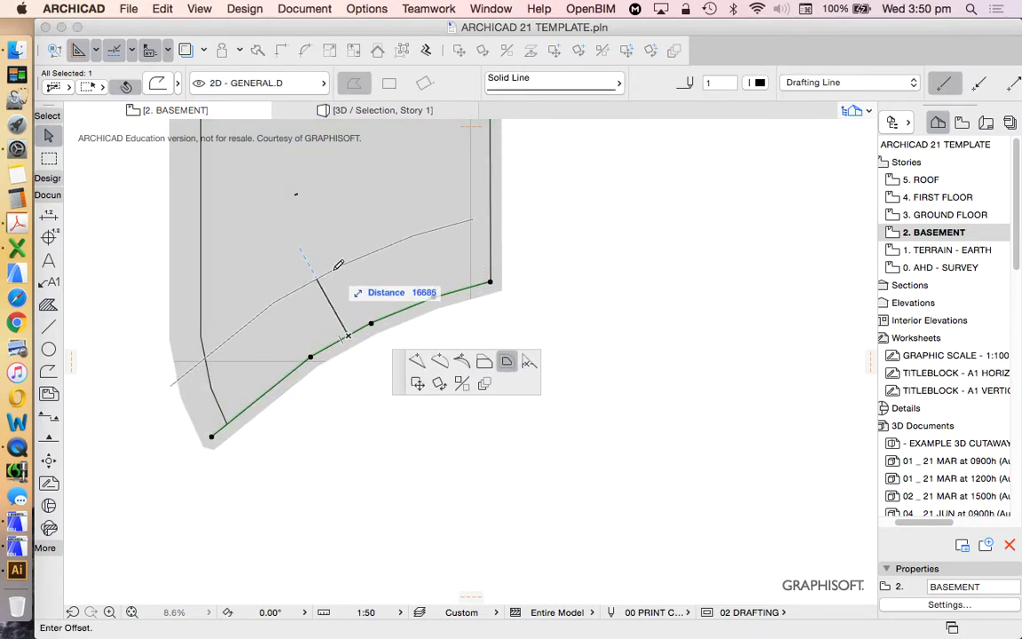
type("9000")
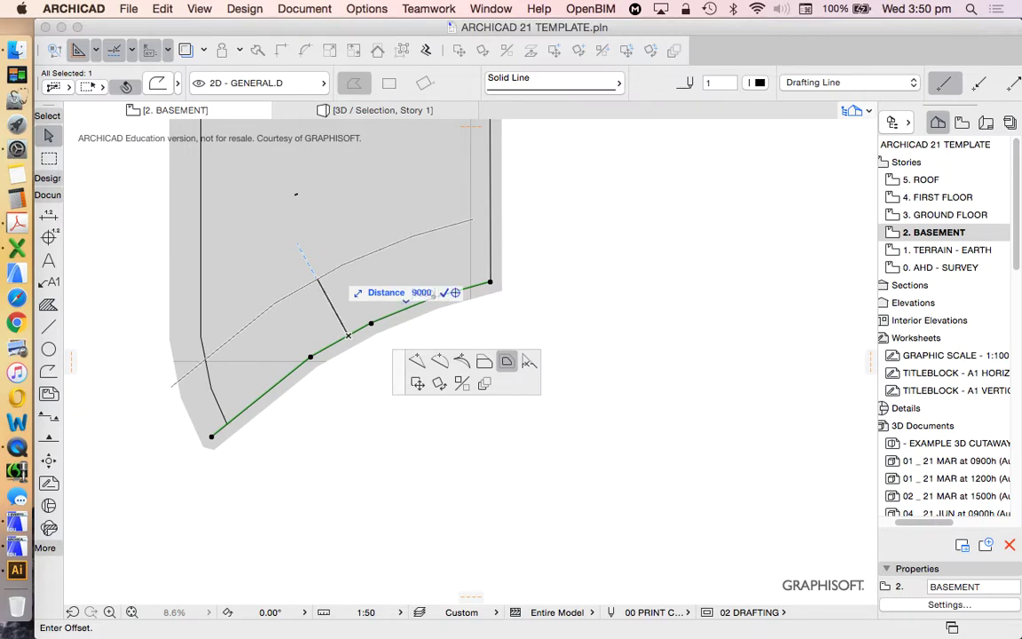
key("Return")
Step: Try to intersect the offset southern polyline with the polyline along the east side
scroll(447, 388, "down", 5)
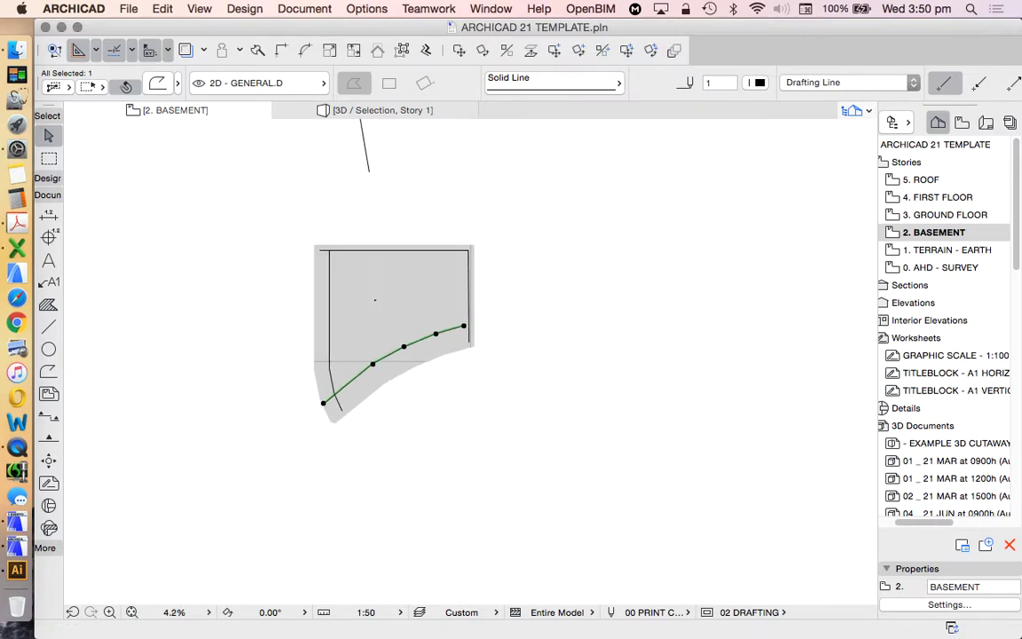
scroll(464, 330, "up", 10)
scroll(501, 387, "down", 5)
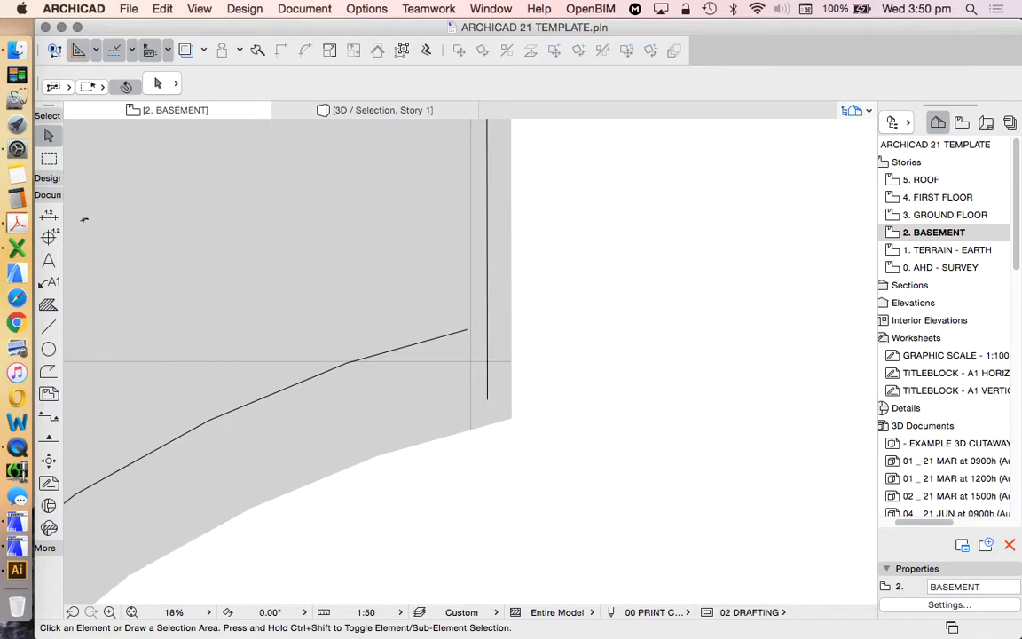
left_click(486, 202, "shift")
key("super+d")
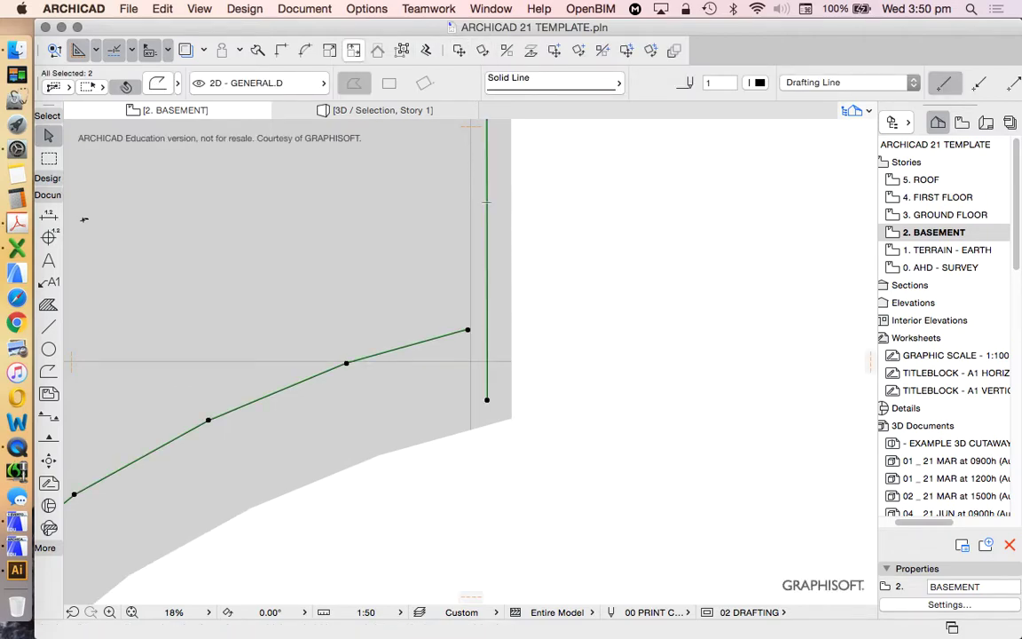
left_click(282, 50)
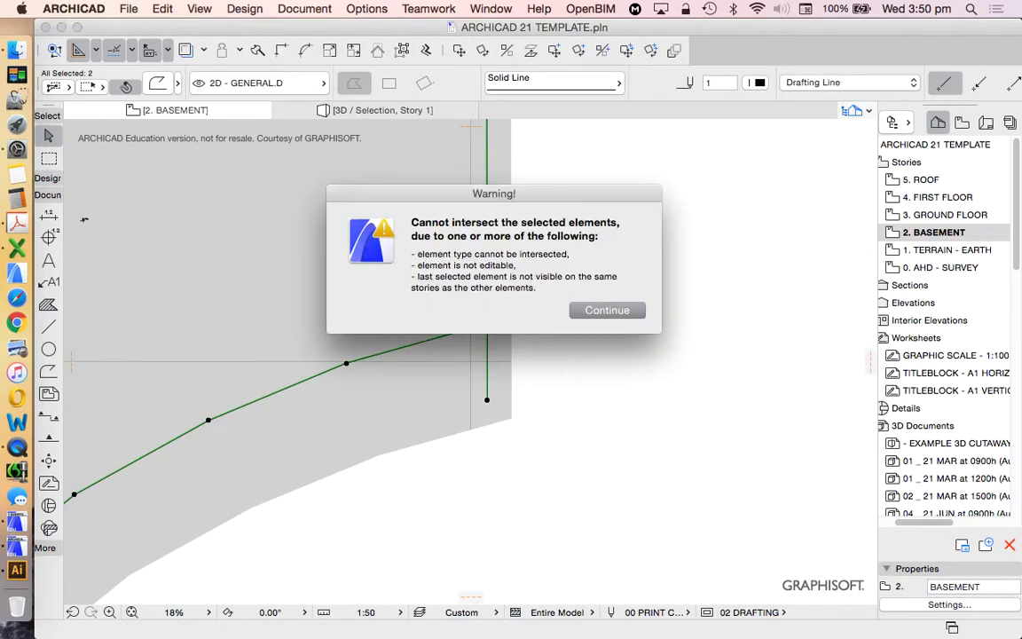
key("Return")
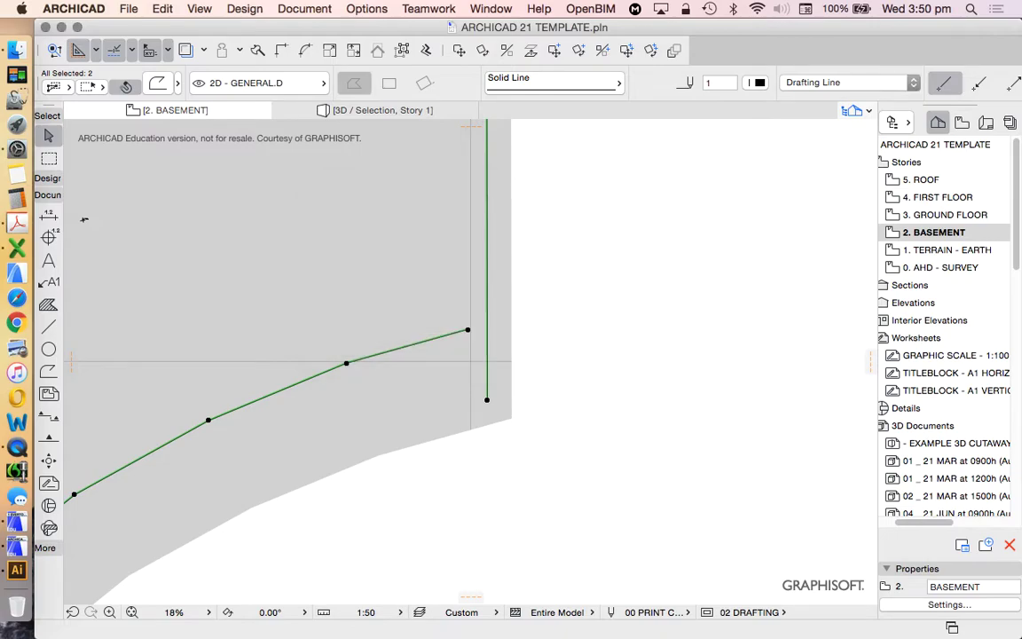
Step: Extend the southern polyline's east end node along its own direction to meet the east setback line
scroll(84, 219, "down", 2)
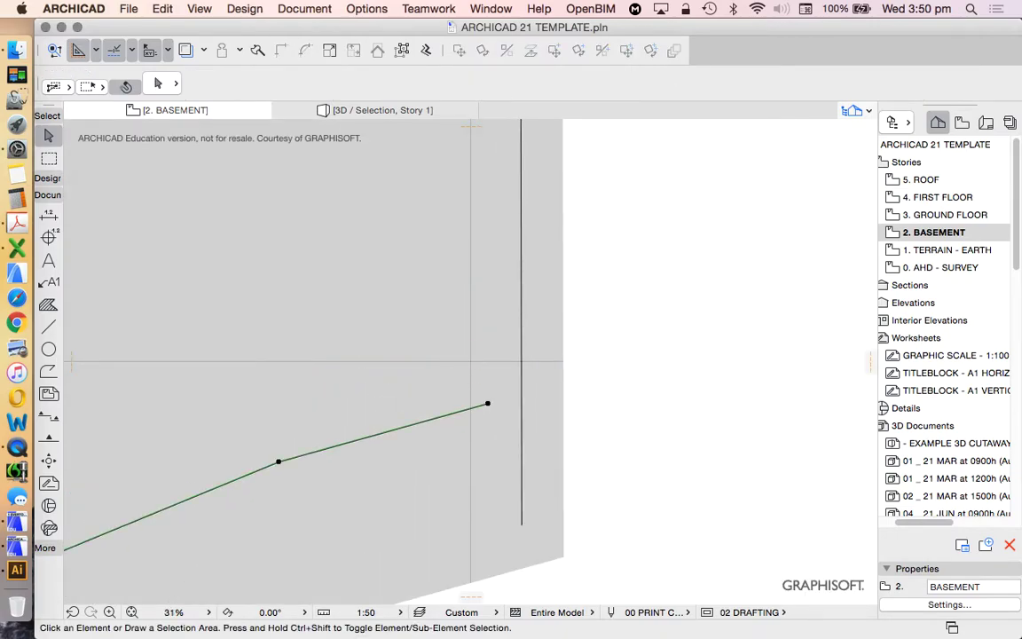
left_click(487, 404)
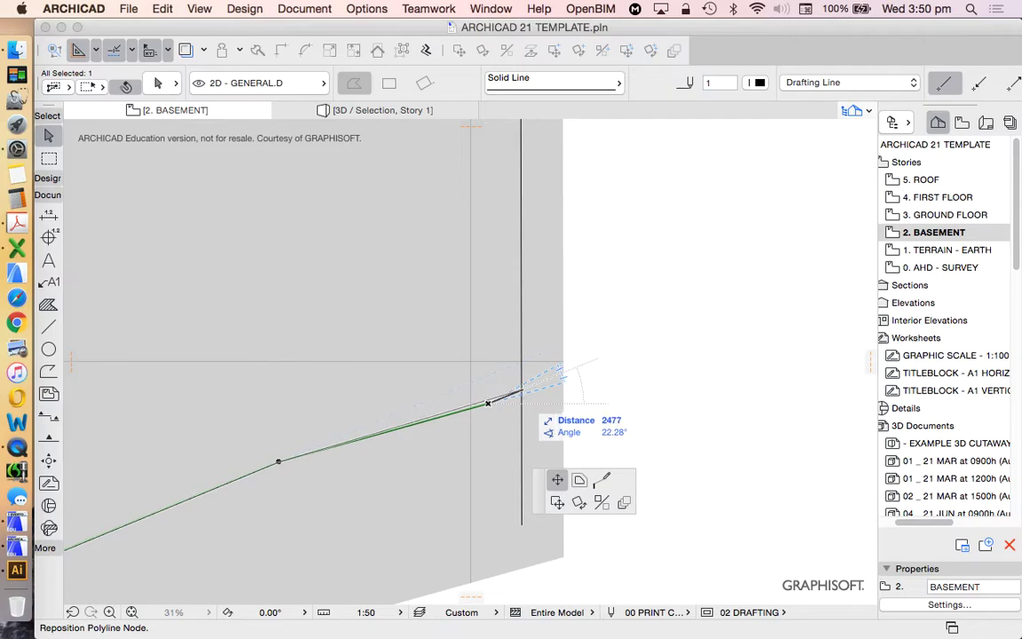
scroll(487, 401, "up", 3)
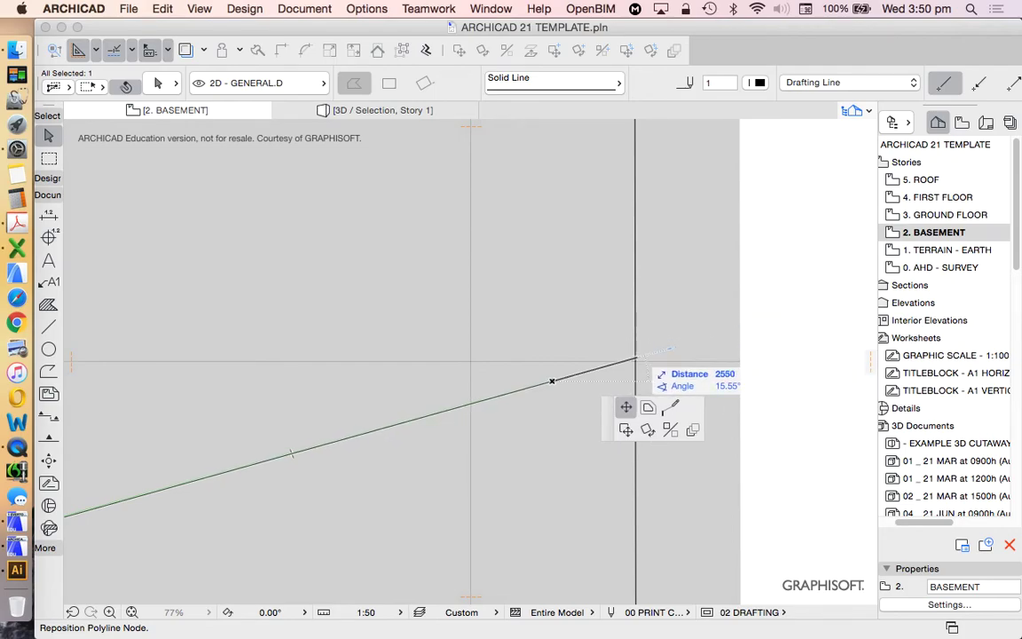
key("Escape")
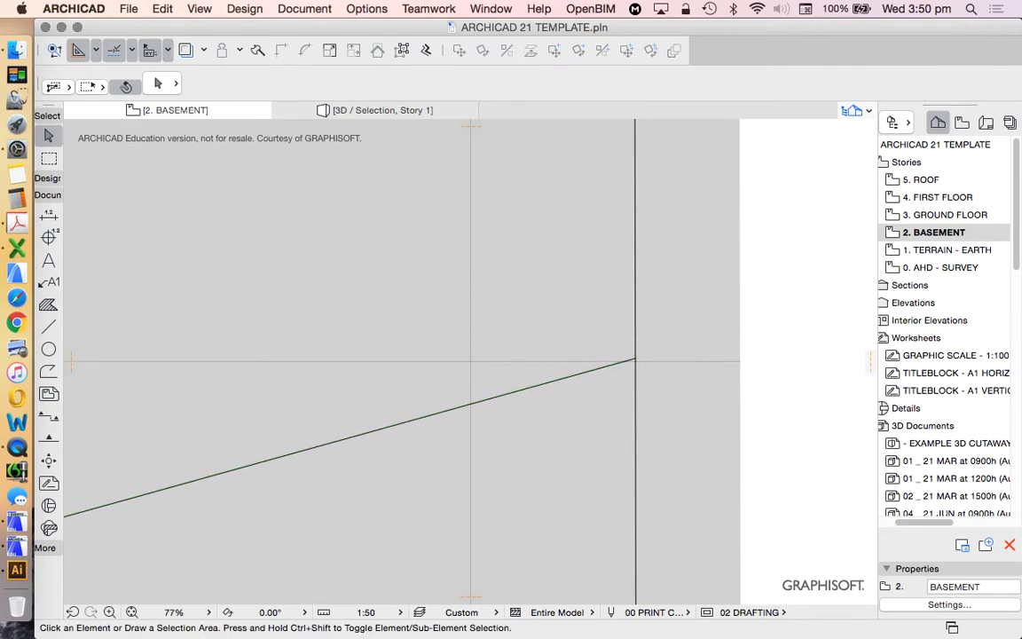
Step: Trim the overlapping ends of the west and southern polylines at their crossing near the site's southwest corner
scroll(470, 359, "down", 10)
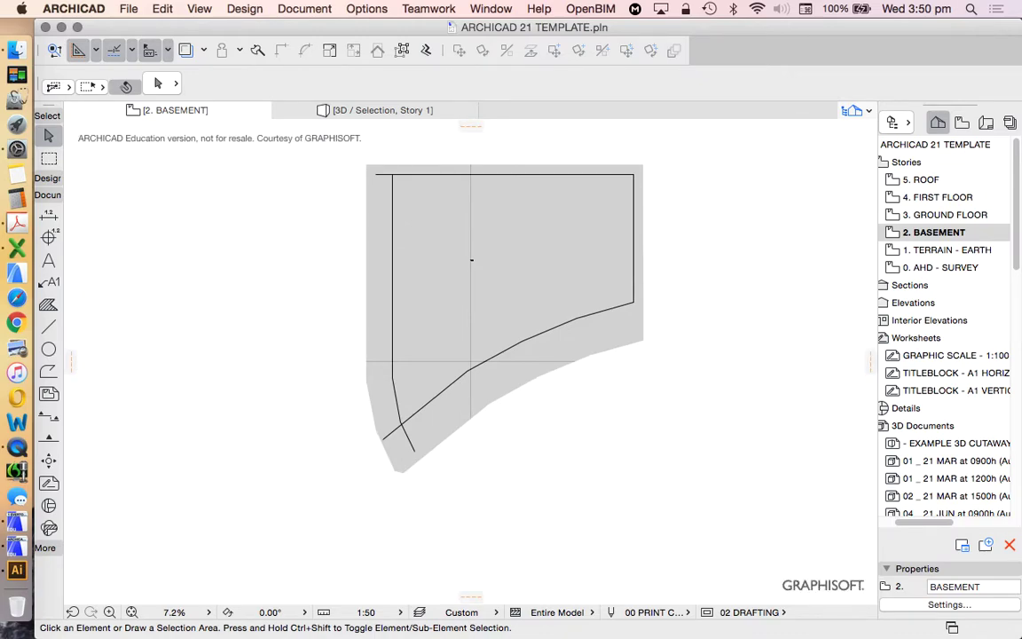
scroll(470, 359, "up", 7)
scroll(470, 359, "down", 3)
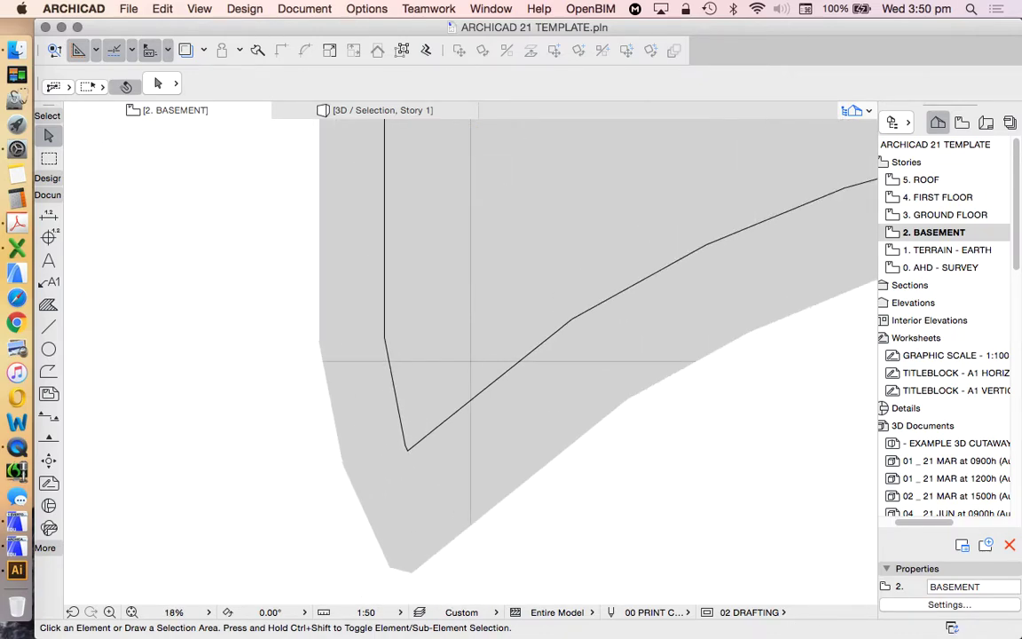
Step: Examine the cleaned-up setback outline around the whole site, checking the northern and southern polylines separately
scroll(568, 434, "down", 5)
scroll(634, 483, "up", 7)
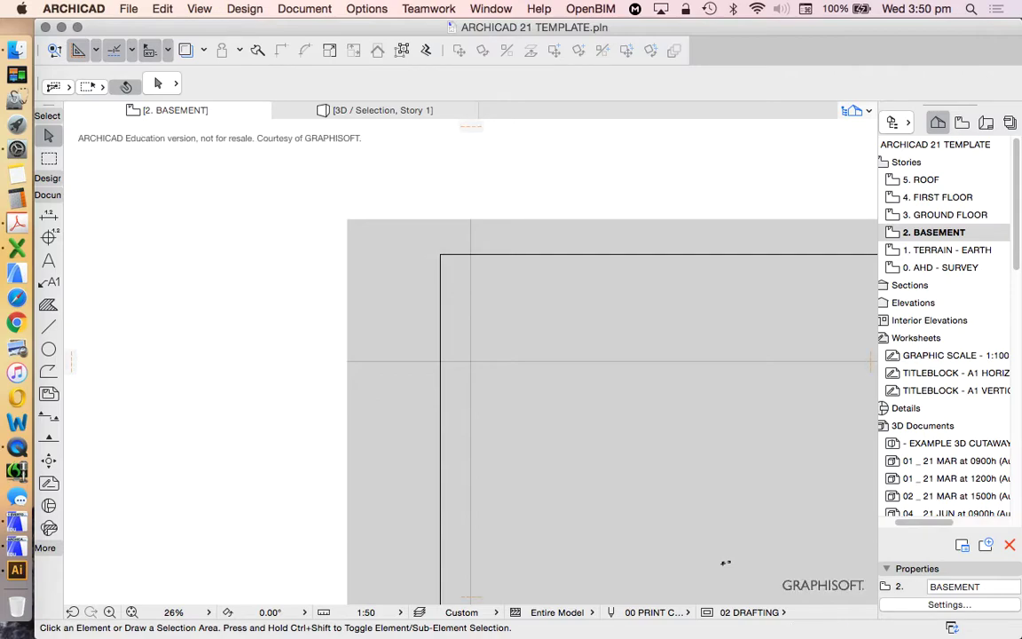
scroll(444, 290, "down", 8)
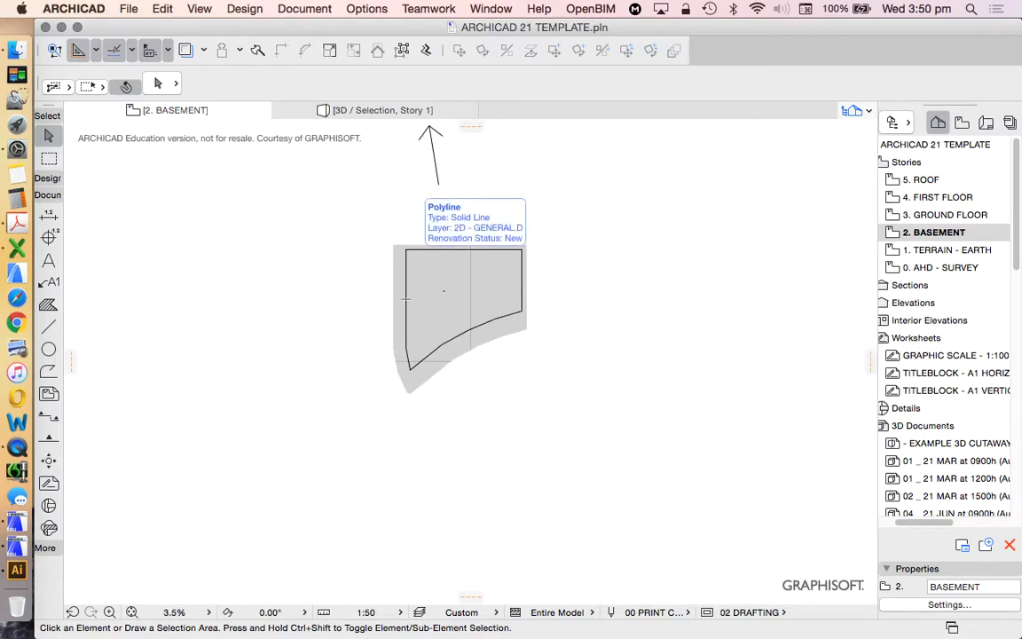
left_click(406, 261)
left_click(432, 250)
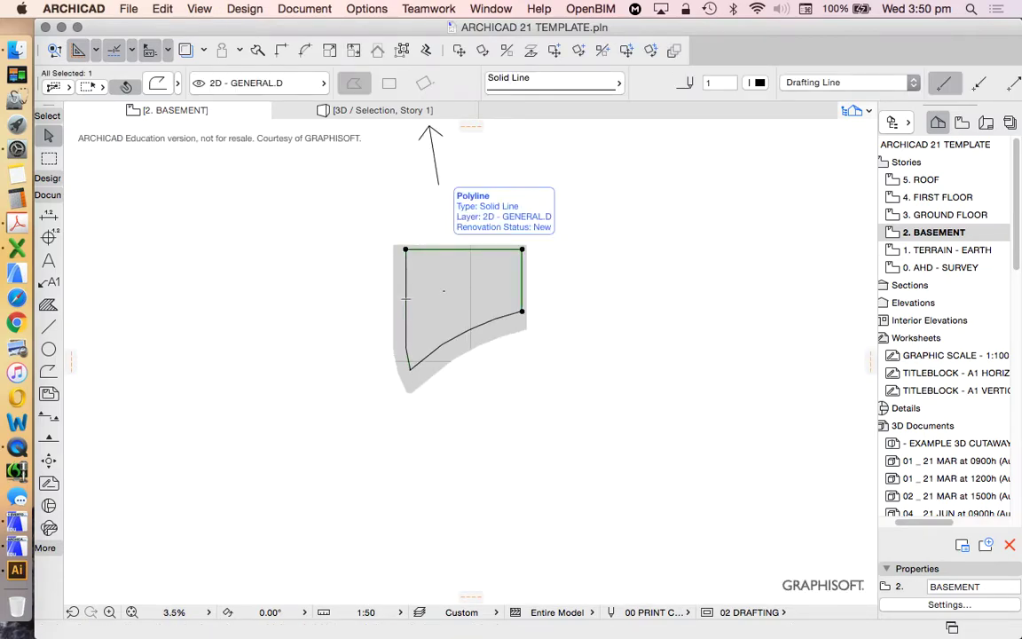
left_click(448, 341)
scroll(470, 360, "up", 5)
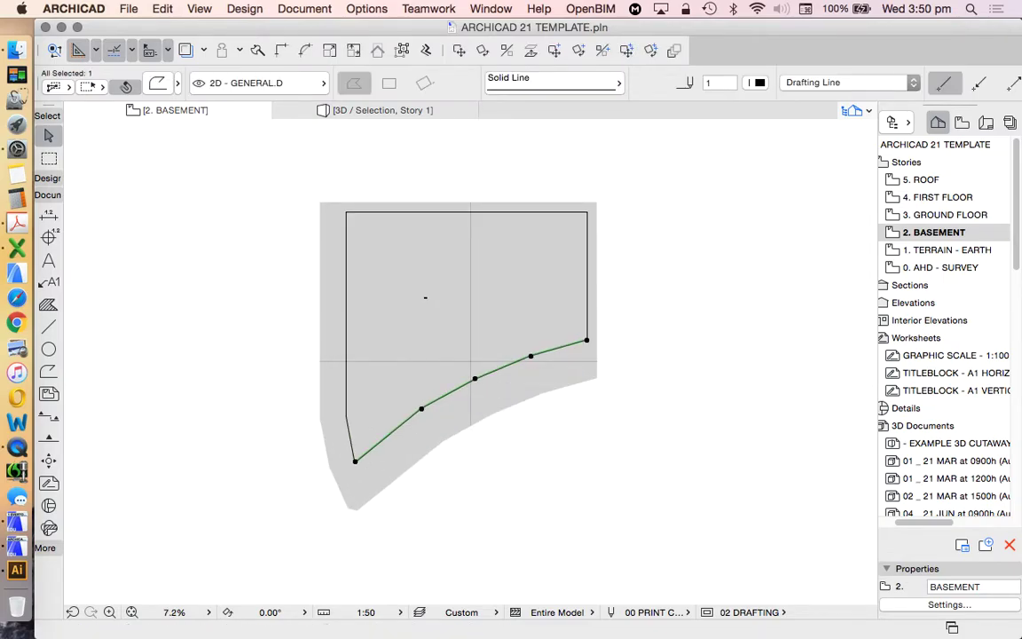
key("Escape")
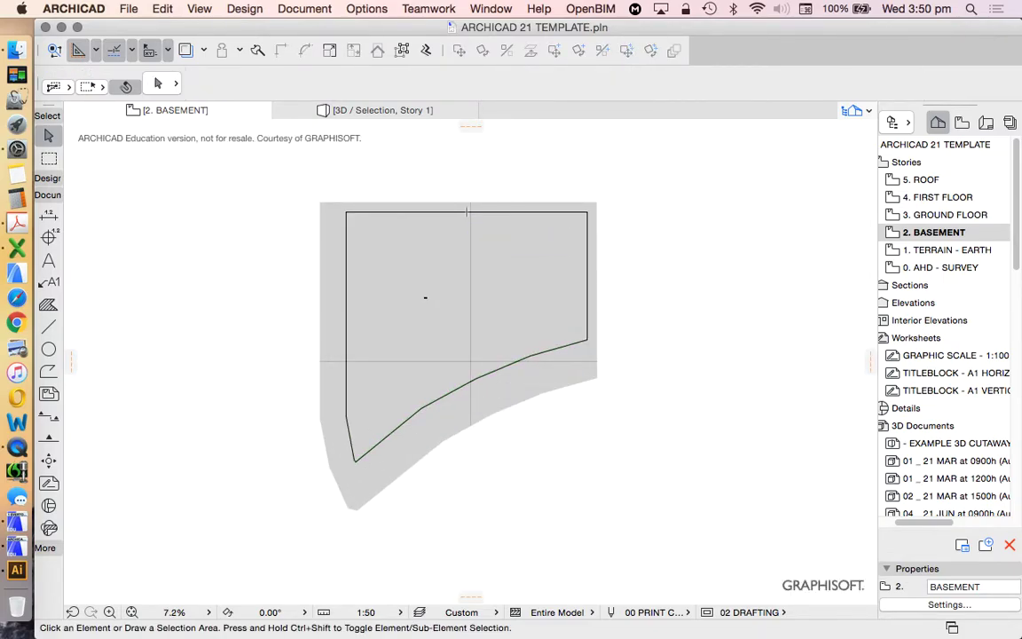
Step: Trace the whole setback outline as a single polyline using red pen 20 and the Dot & Dashed line type
left_click(49, 371)
left_click(756, 83)
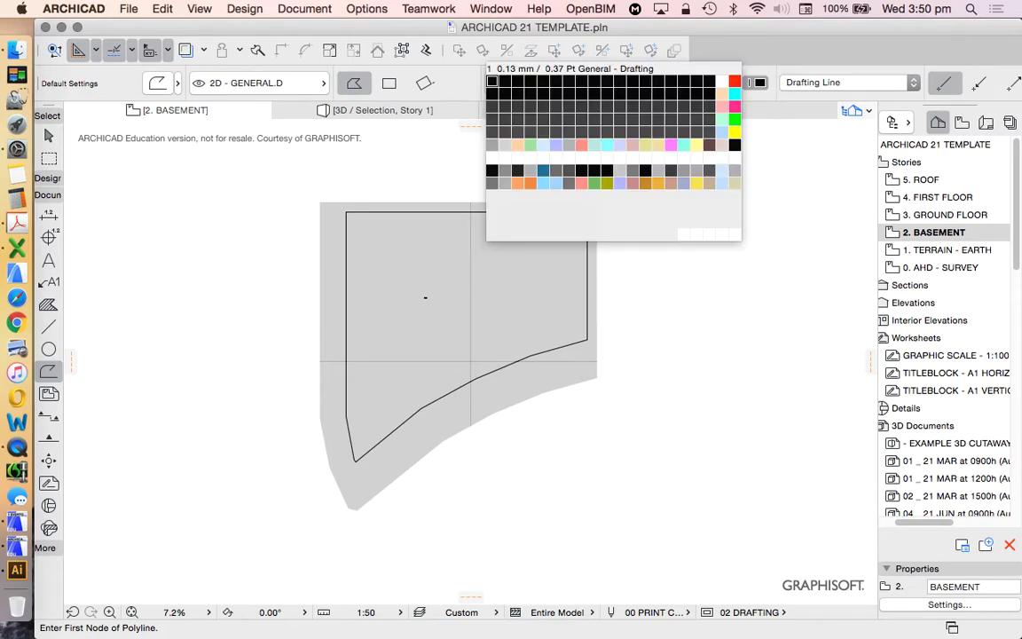
left_click(734, 81)
left_click(616, 83)
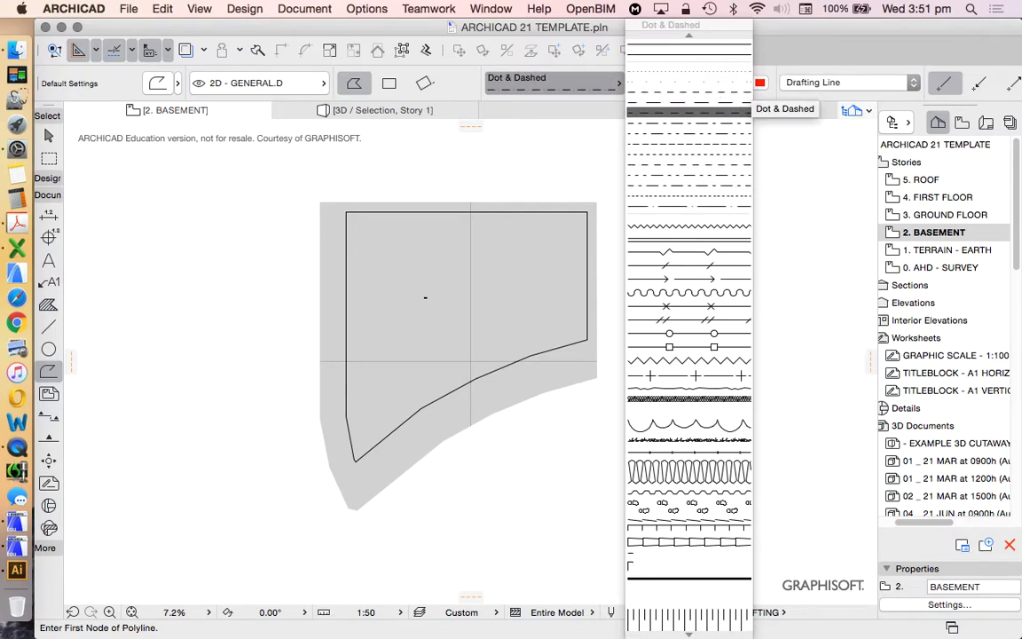
left_click(689, 113)
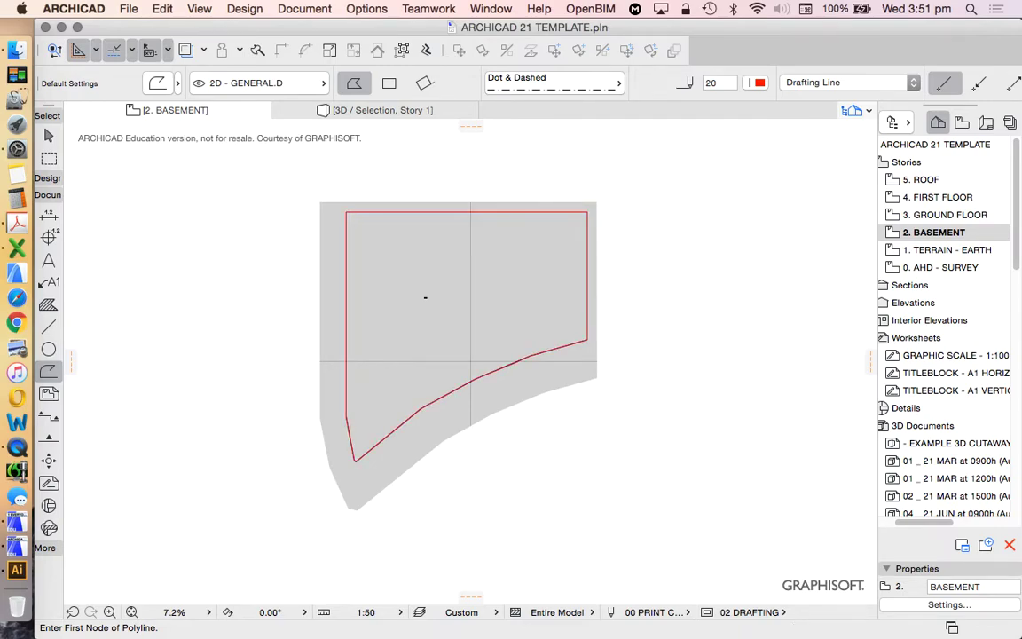
key("Escape")
Step: Delete the old black setback polylines and the small stray mark, keeping the red outline and the site fill
left_click(467, 211)
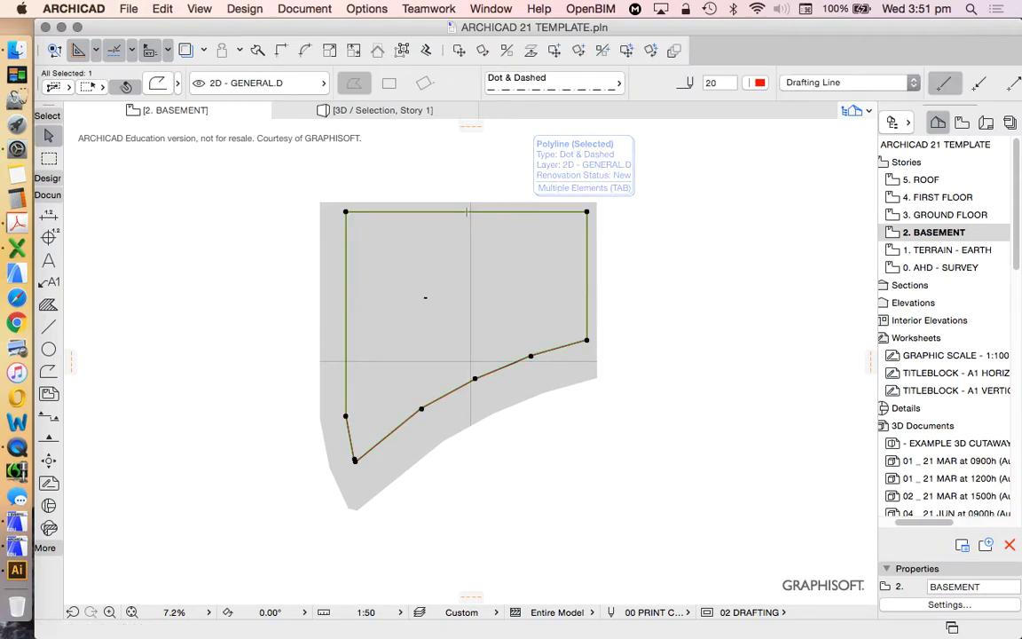
left_click(425, 298, "shift")
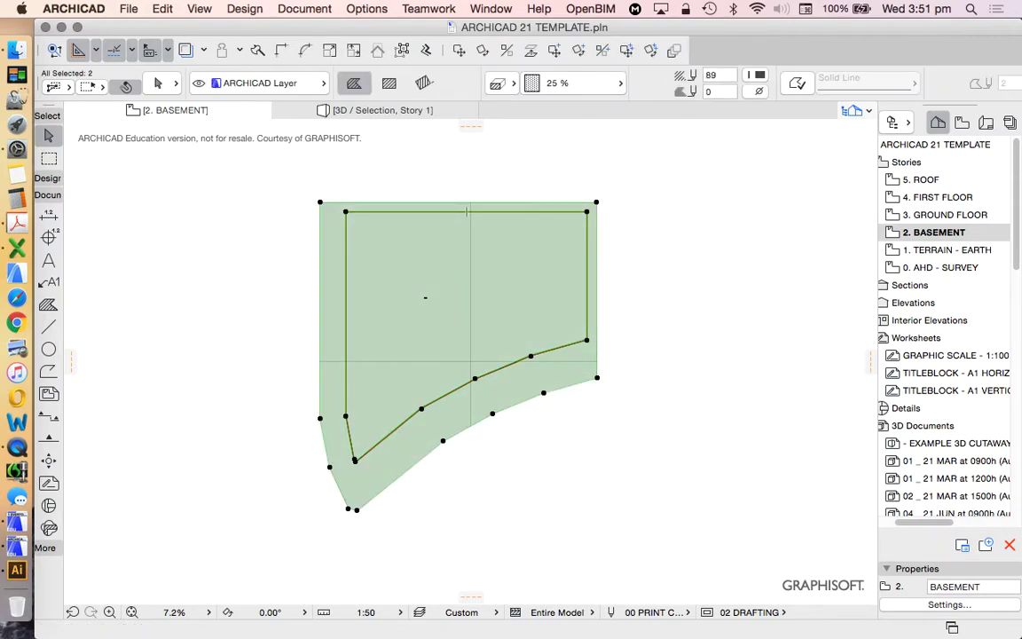
left_click(671, 576)
key("Delete")
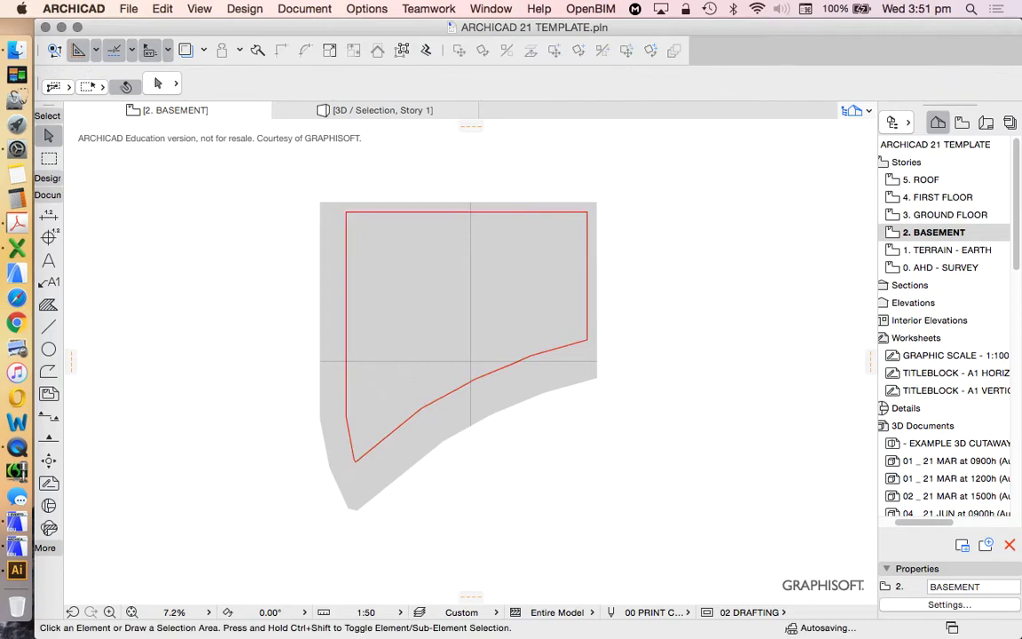
Step: Examine the setback outline's dot-and-dash line pattern up close and across the whole site
scroll(525, 215, "up", 5)
scroll(474, 187, "up", 6)
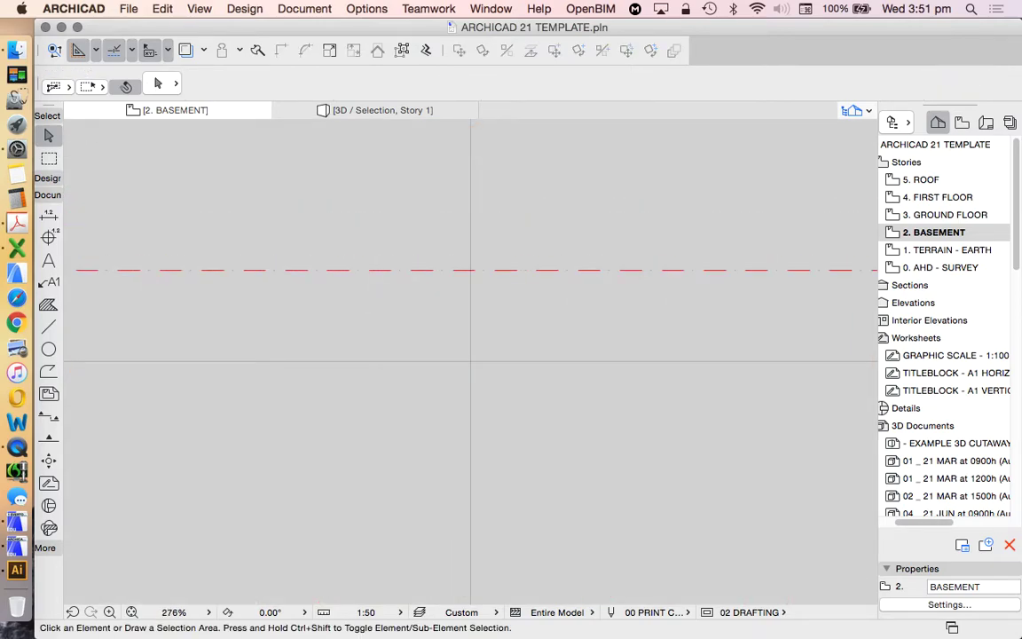
scroll(473, 187, "down", 8)
scroll(426, 223, "down", 3)
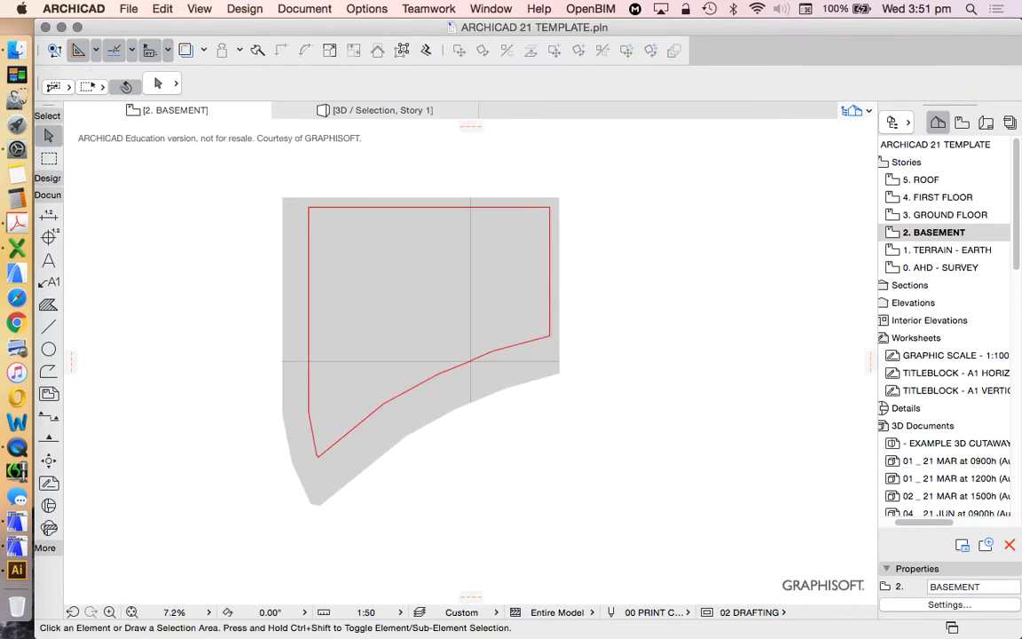
scroll(350, 181, "up", 2)
left_click(487, 227)
scroll(551, 245, "down", 3)
scroll(465, 232, "up", 4)
key("Escape")
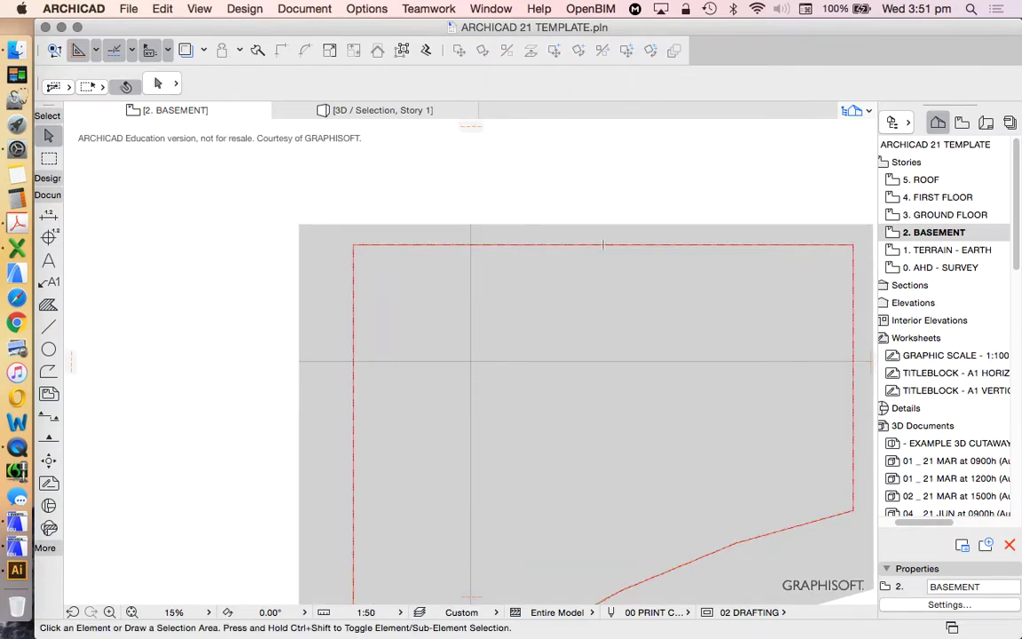
scroll(602, 244, "down", 3)
scroll(532, 266, "up", 3)
scroll(470, 361, "down", 2)
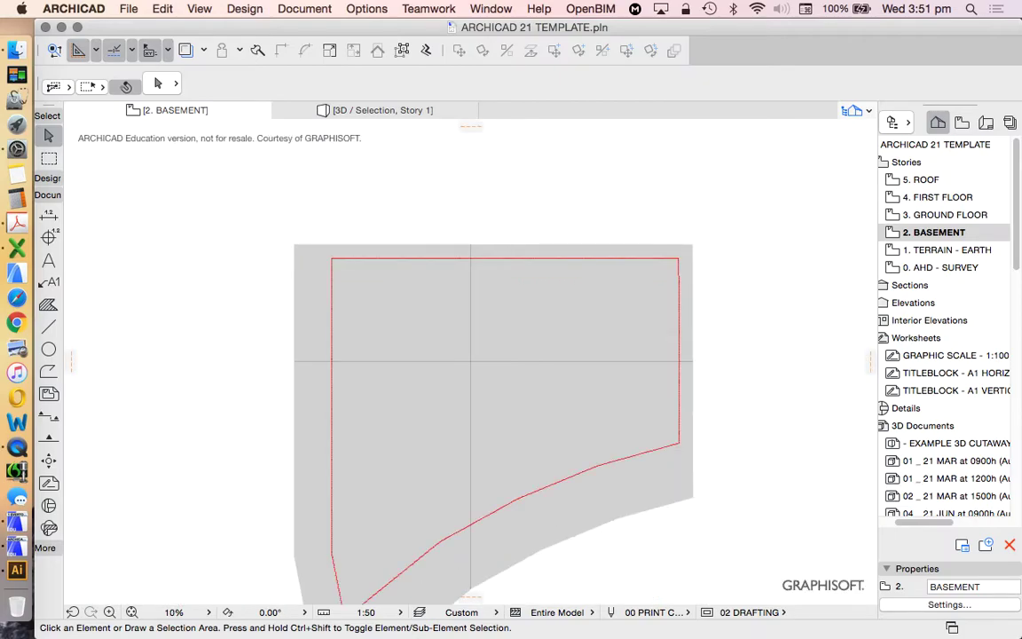
scroll(485, 249, "up", 1)
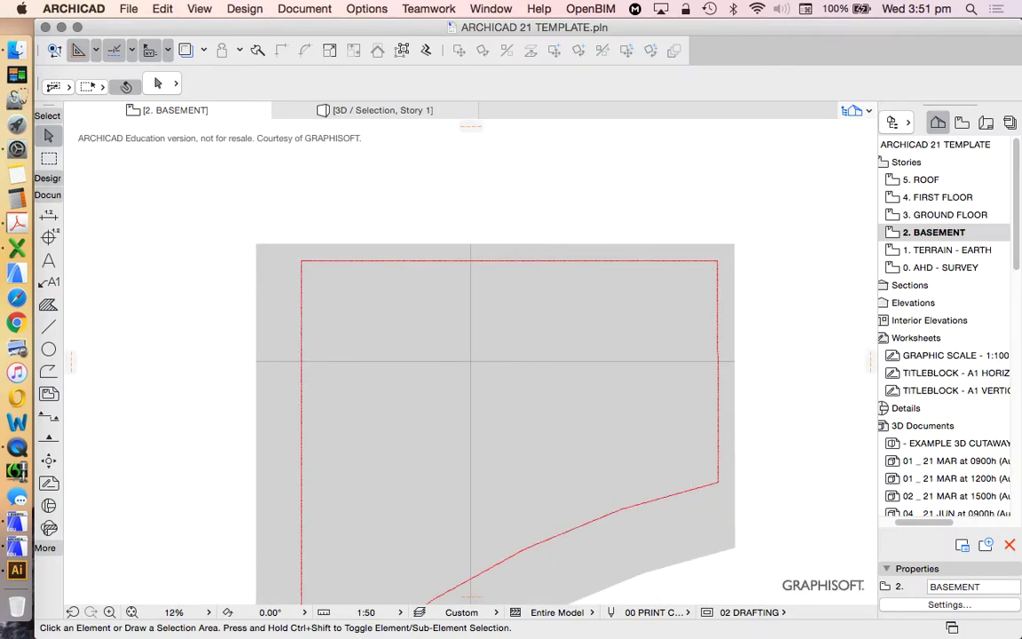
Step: Draw a rotated rectangular slab with the default settings along the northern setback line, from its west to east corner, 18000 deep
left_click(48, 178)
left_click(49, 309)
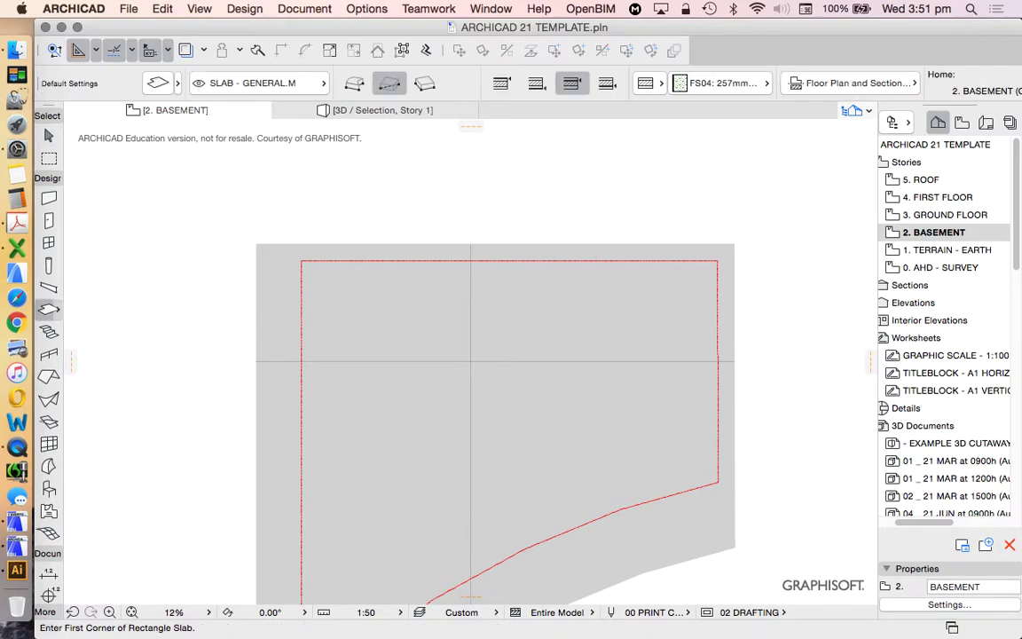
left_click(158, 82)
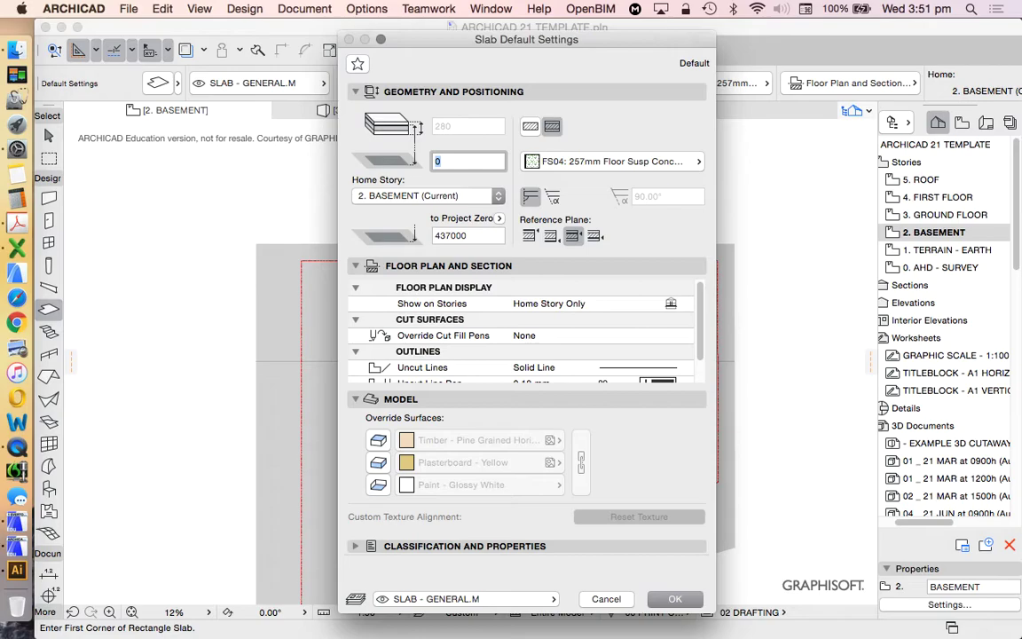
key("Return")
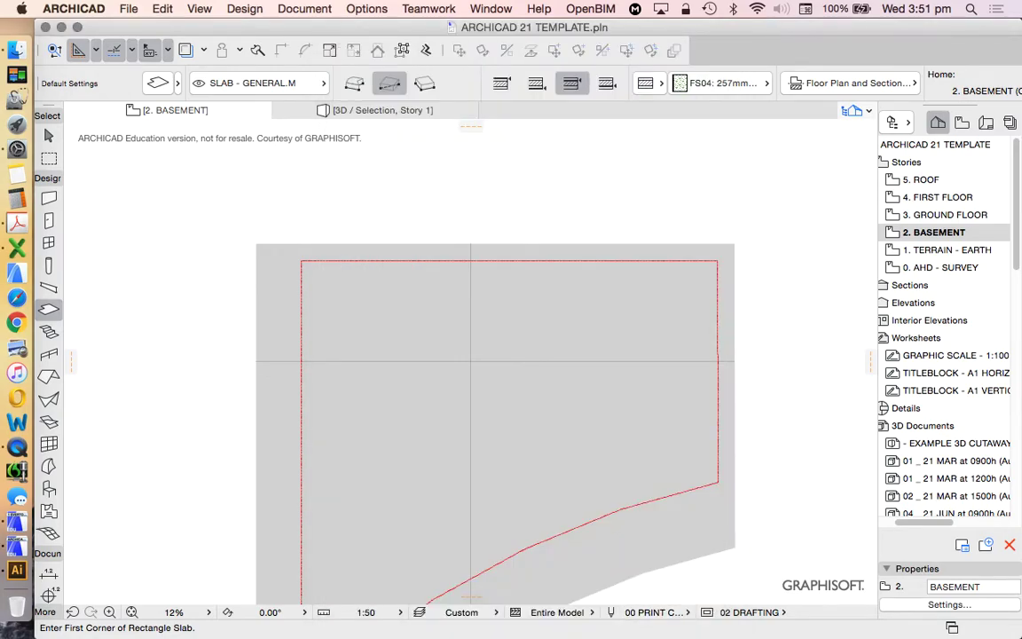
left_click(302, 260)
left_click(426, 84)
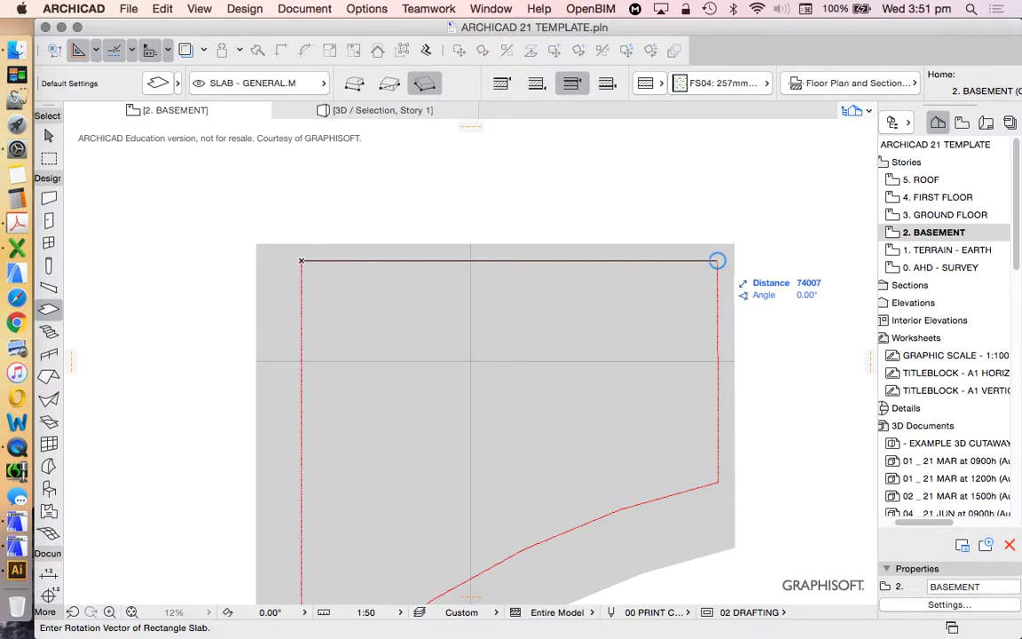
left_click(717, 261)
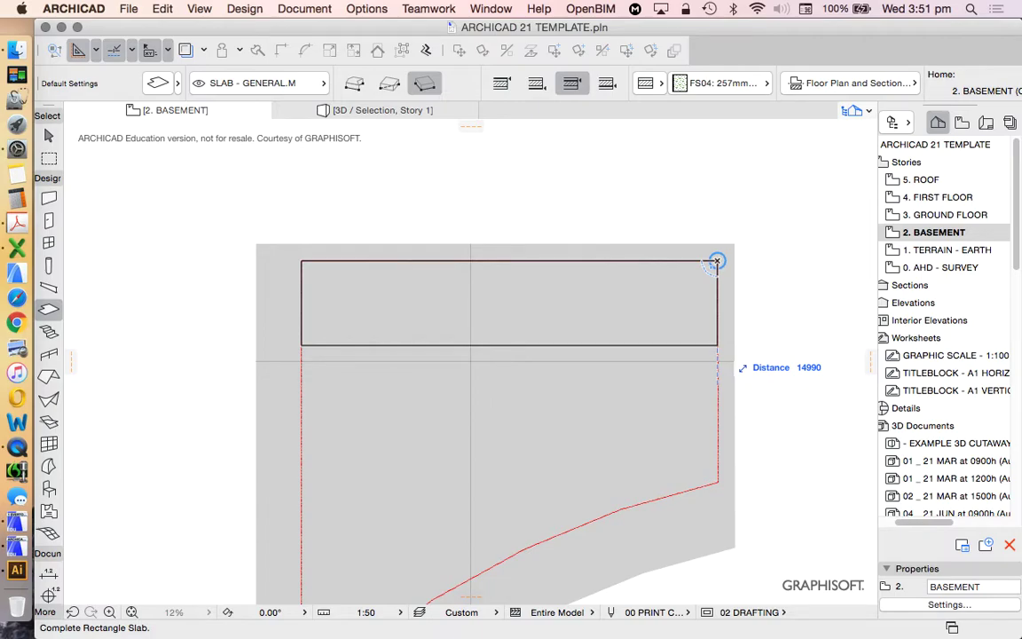
type("18000")
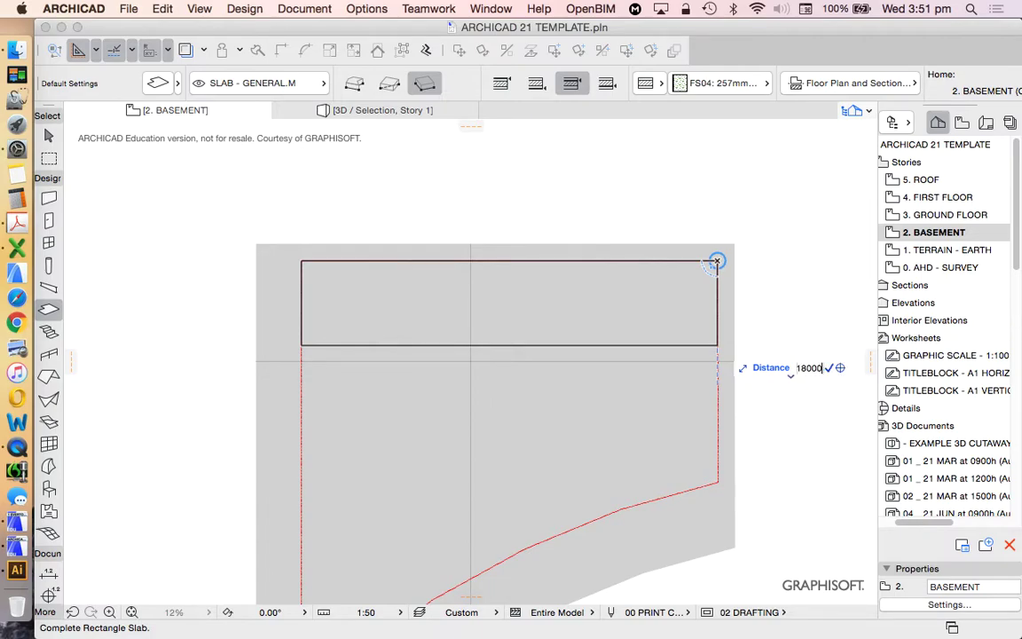
key("Return")
key("Escape")
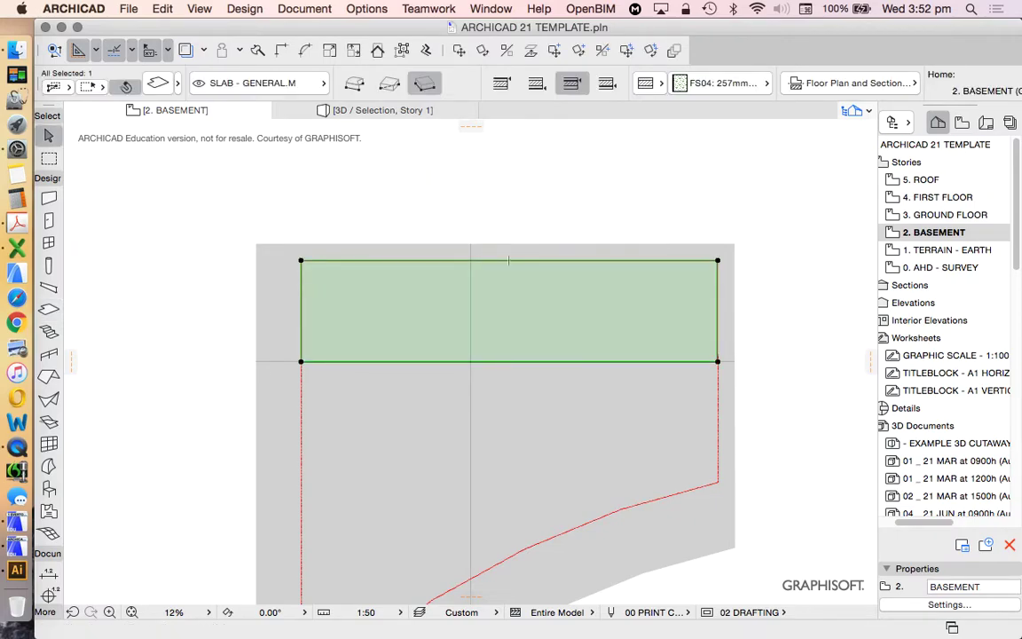
scroll(508, 262, "up", 3)
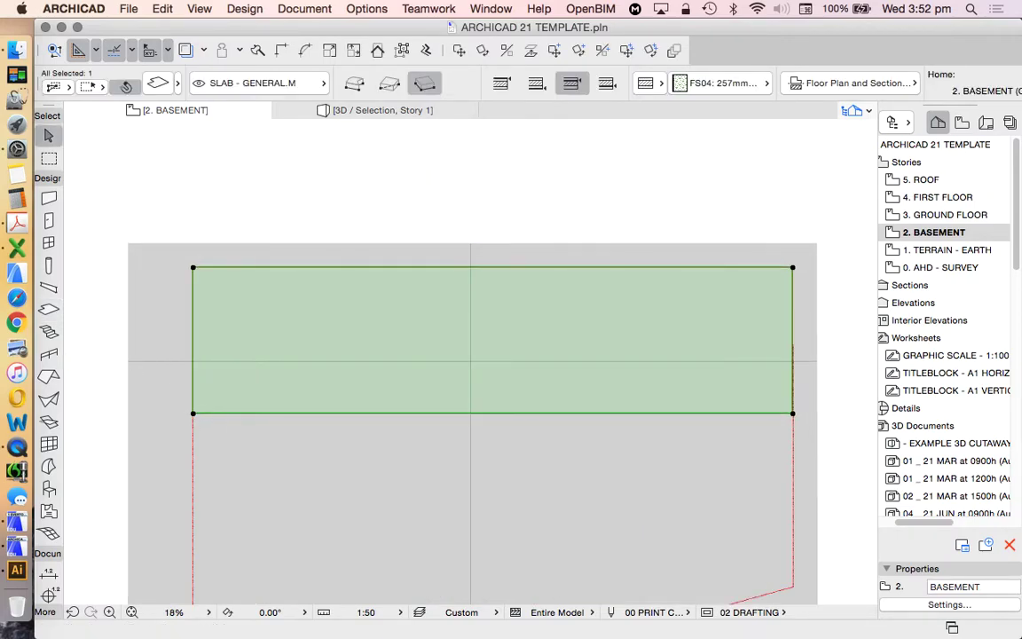
left_click(792, 286)
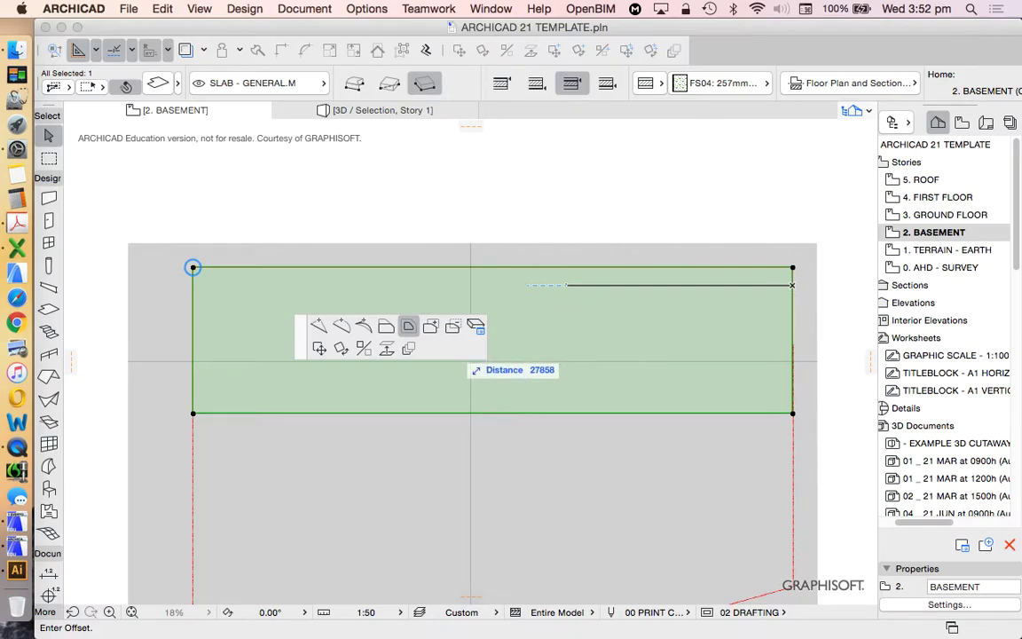
key("Escape")
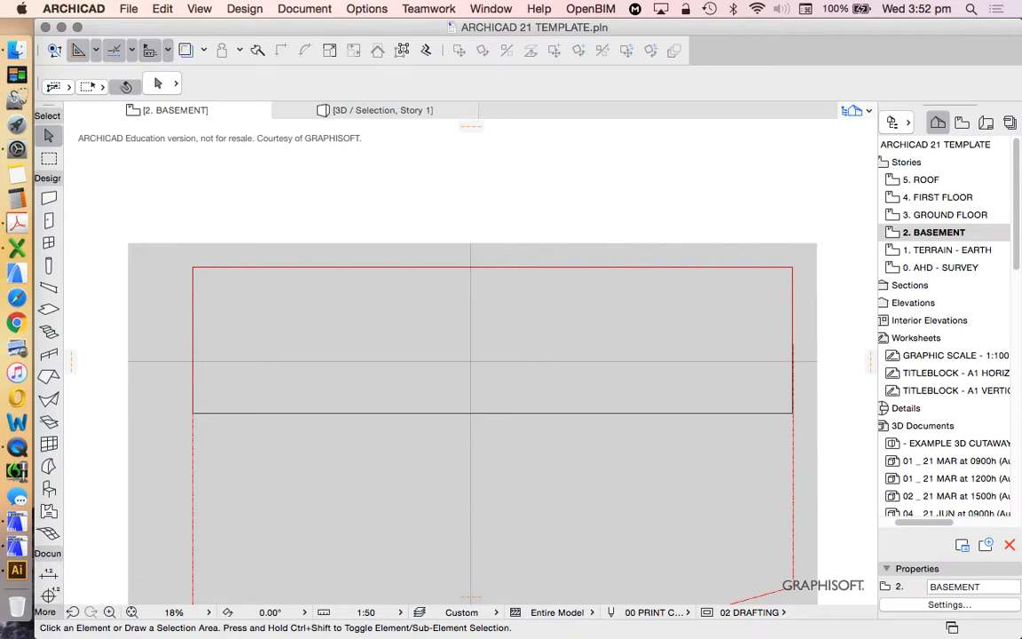
Step: Draw a Dot & Dashed line of length 7 at 180° from the slab's east edge into the slab
left_click(48, 179)
left_click(48, 327)
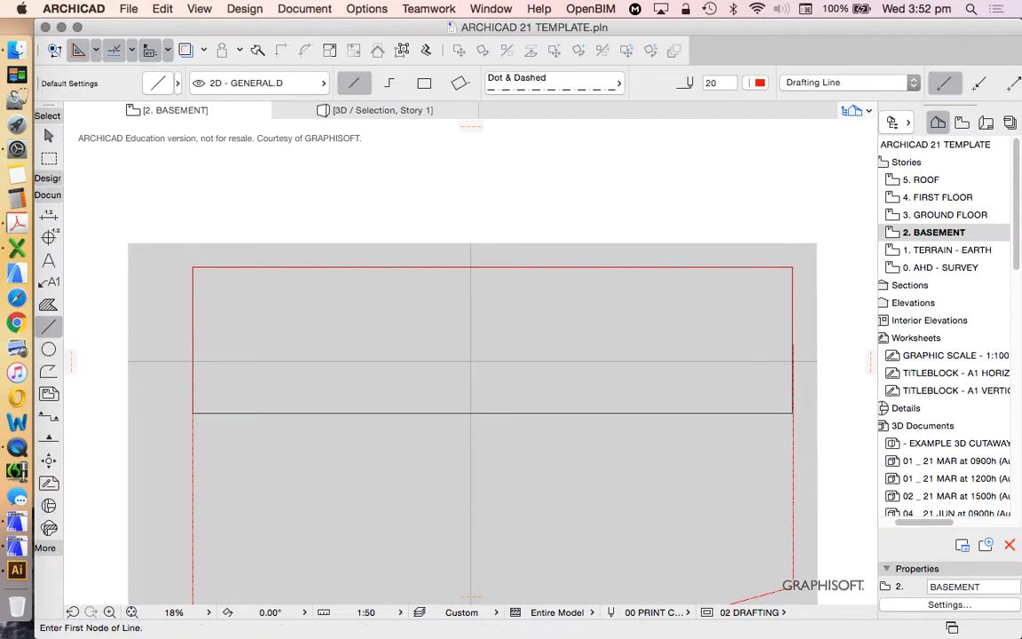
left_click(792, 303)
type("7")
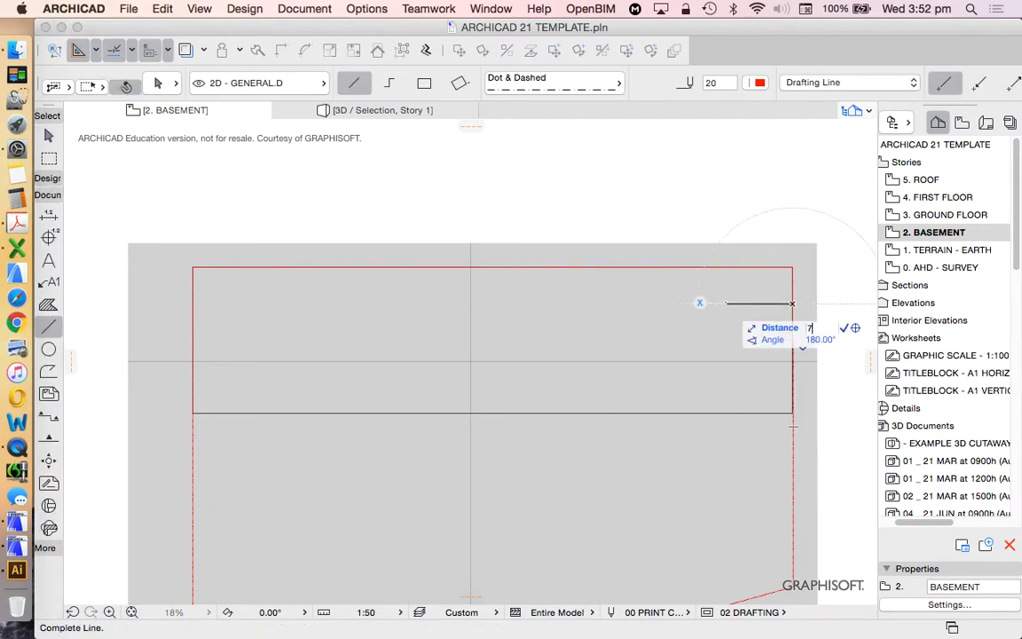
key("Return")
scroll(792, 303, "up", 15)
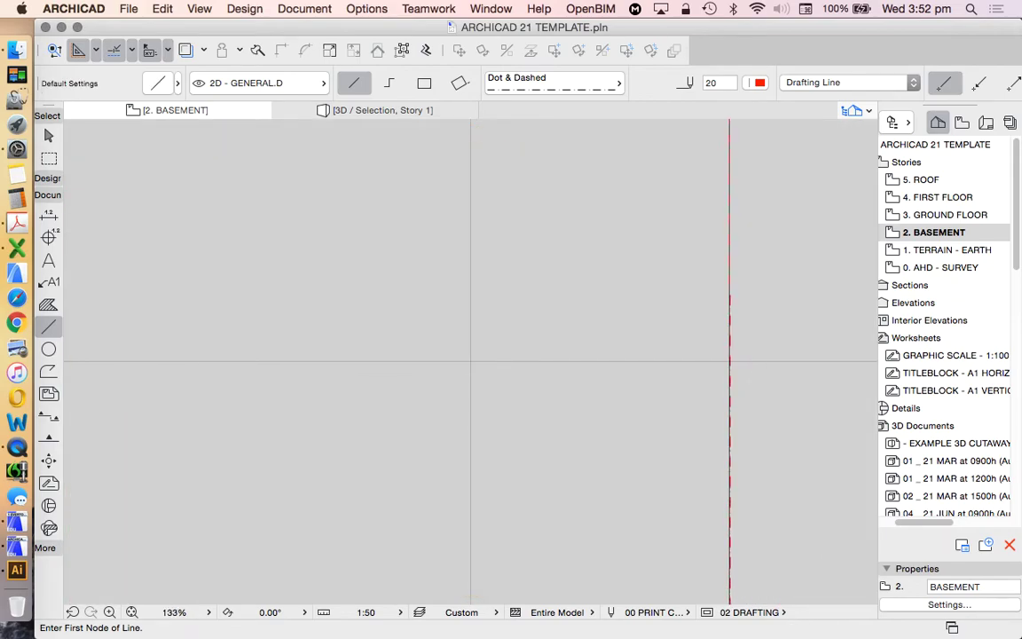
scroll(726, 311, "down", 12)
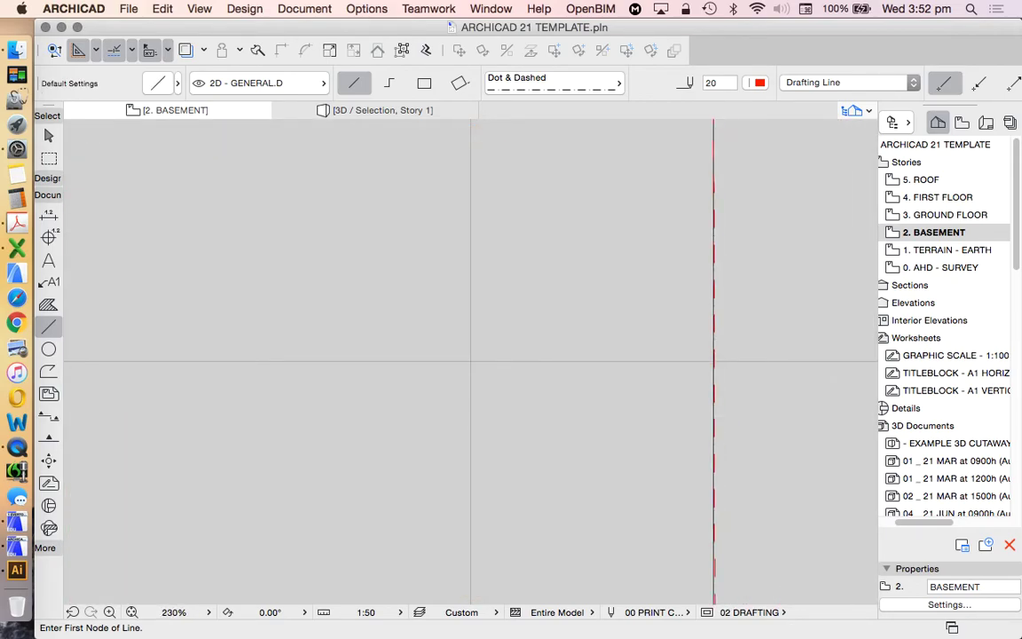
scroll(746, 274, "down", 4)
key("Escape")
Step: Offset only the slab's east edge inward by 7
left_click(701, 366)
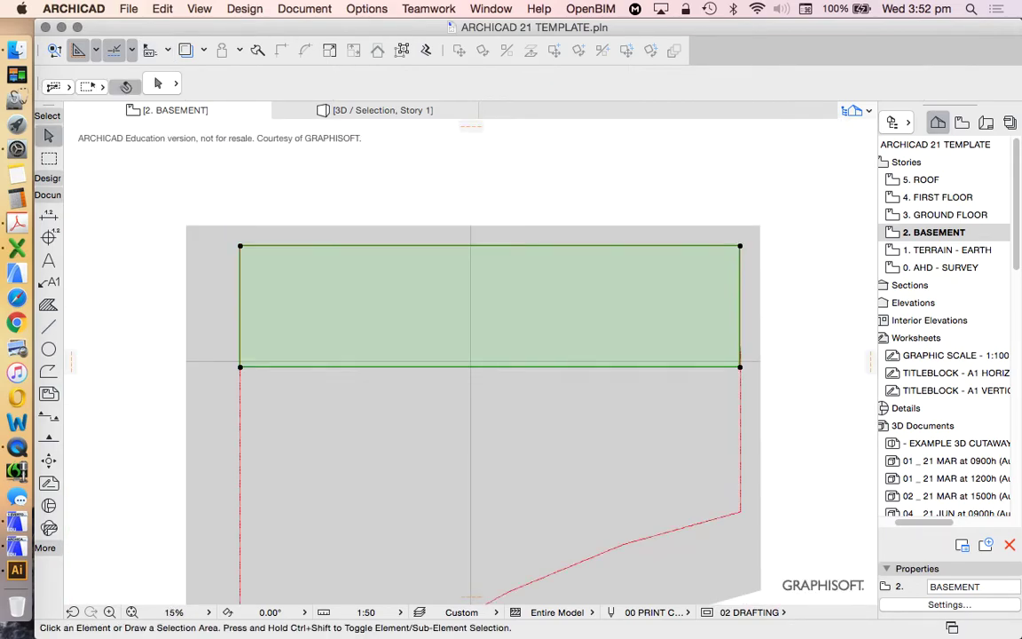
left_click(488, 366)
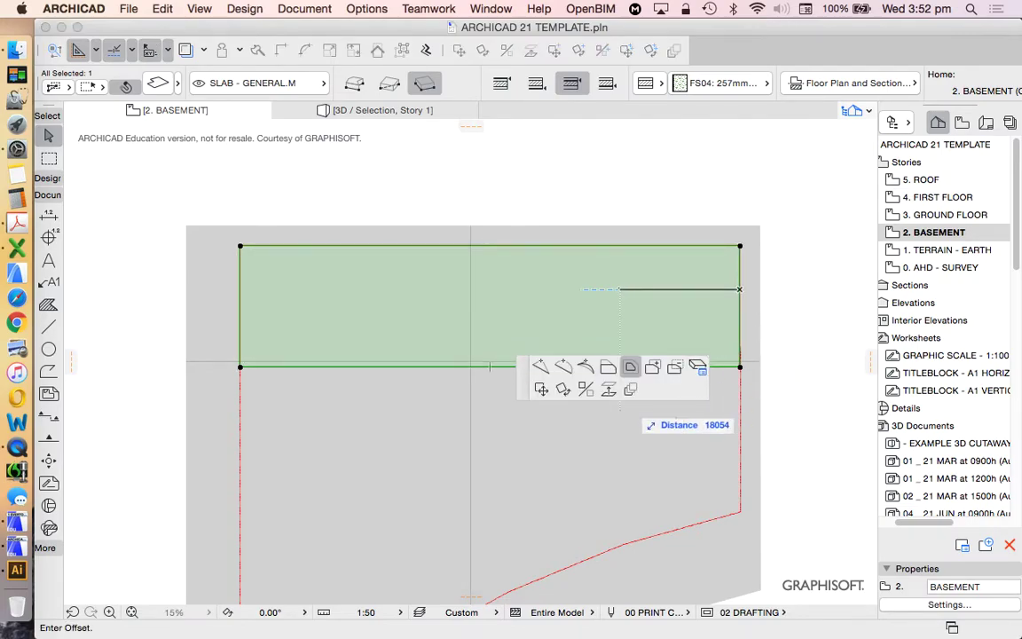
key("Tab")
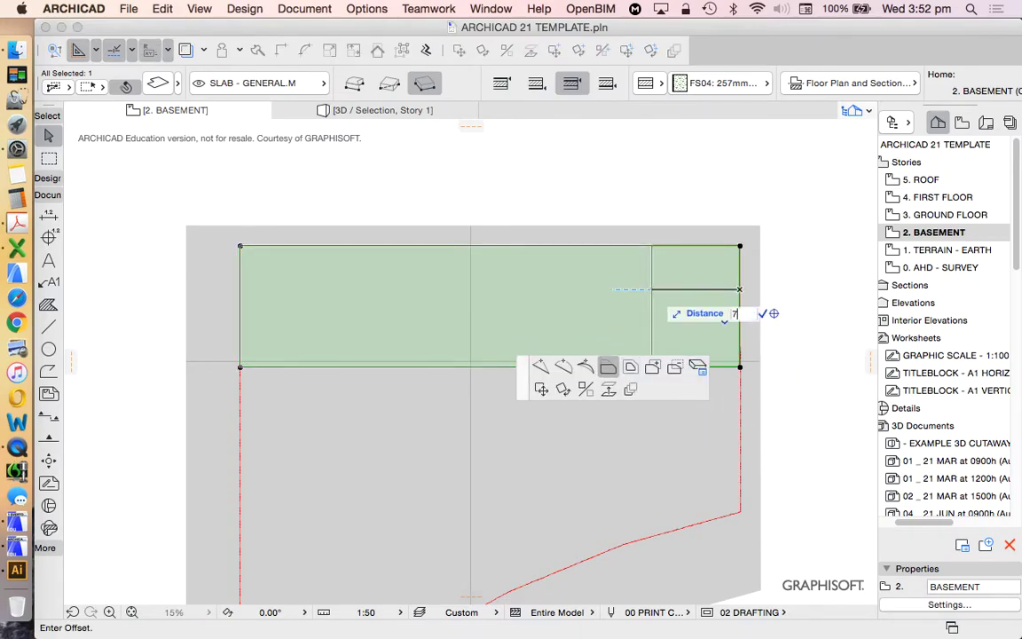
key("Return")
key("Escape")
left_click(521, 336)
scroll(521, 335, "down", 3)
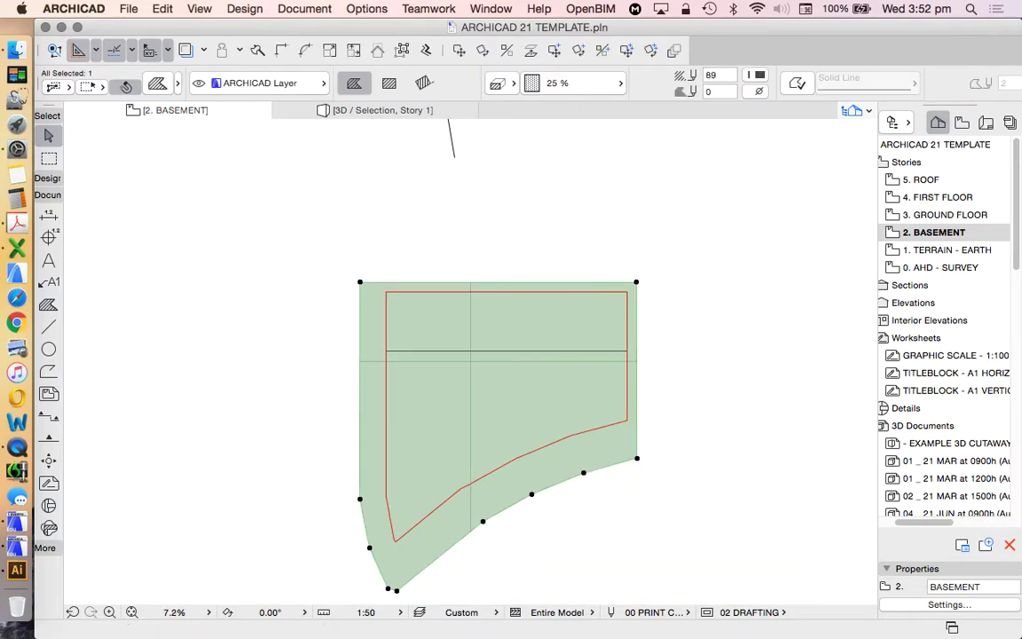
left_click(627, 321)
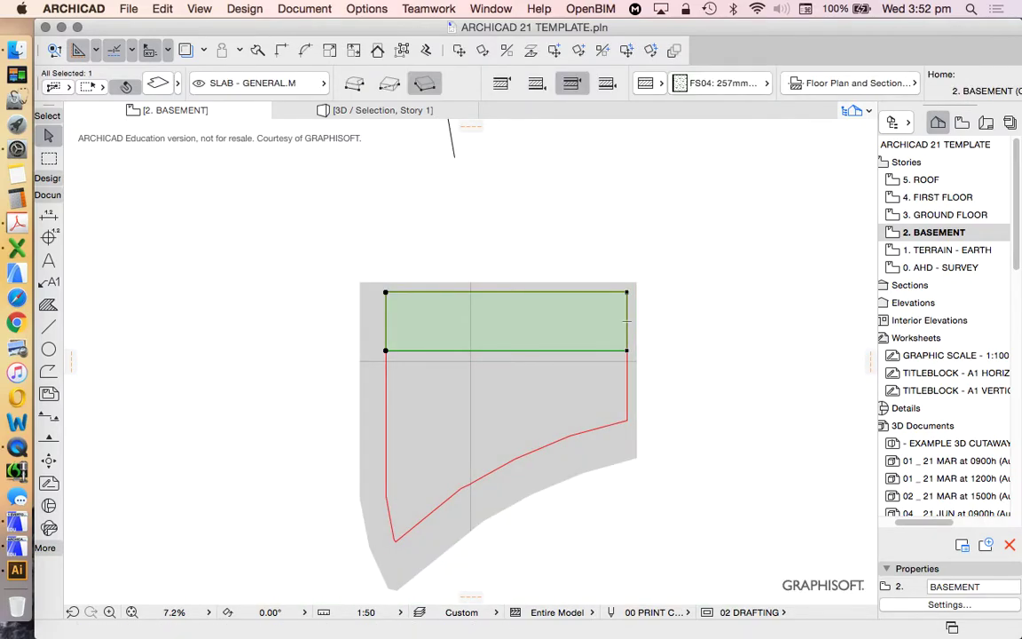
key("Escape")
scroll(514, 344, "up", 3)
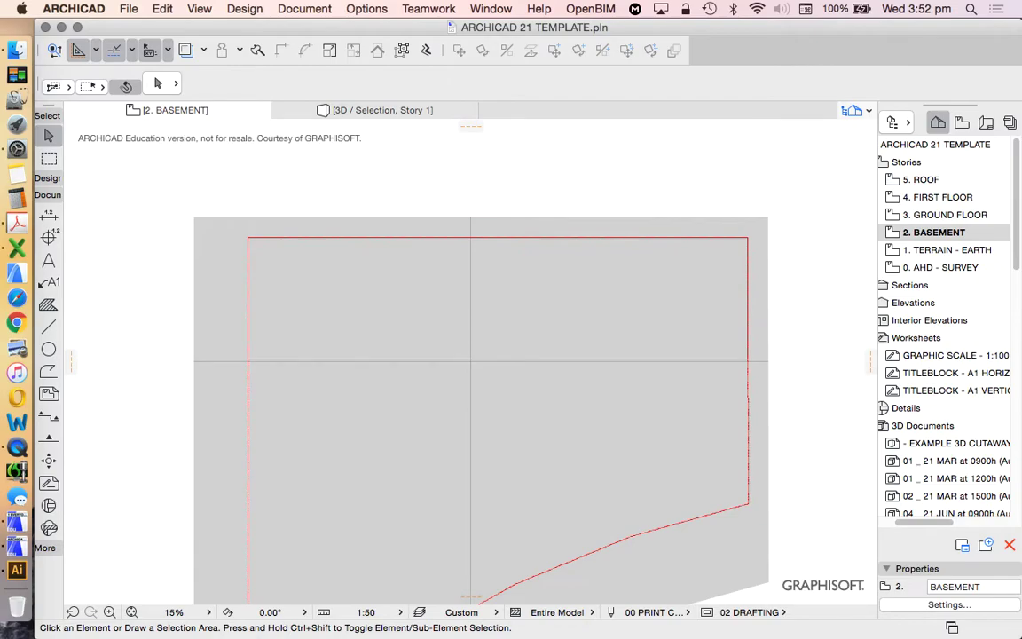
Step: Turn on the cover fill for the basement slab and set its pattern to 25 %
left_click(515, 360)
left_click(153, 86)
scroll(515, 319, "down", 1)
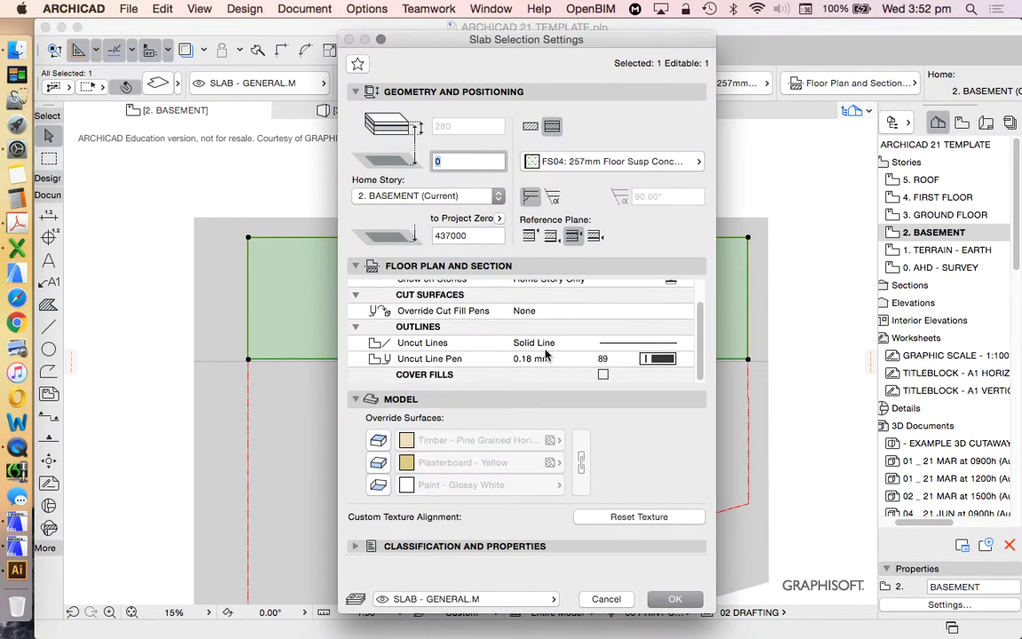
left_click(604, 372)
scroll(656, 337, "down", 3)
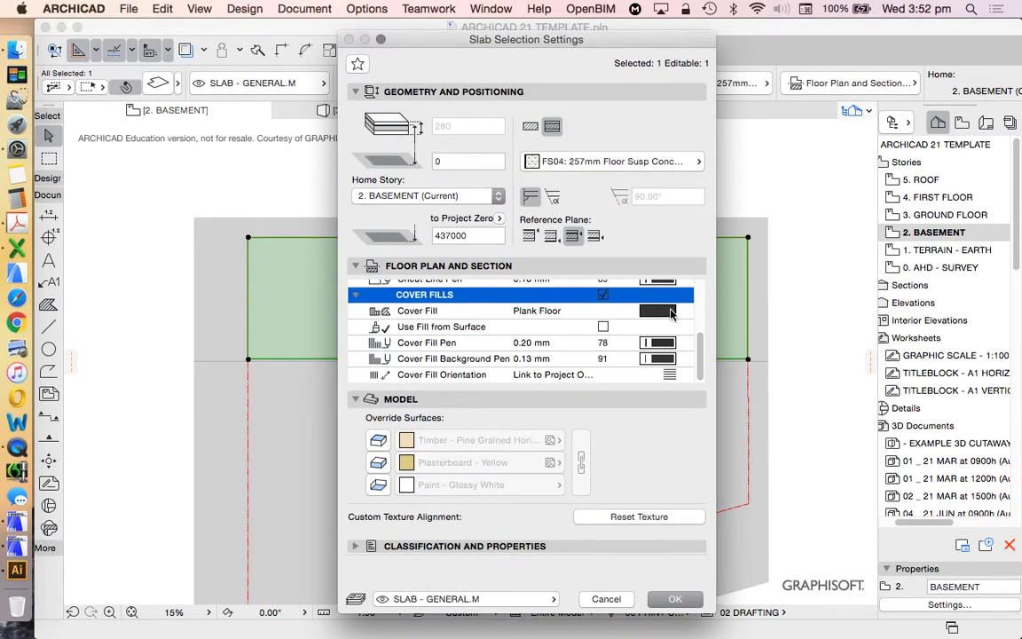
left_click(671, 312)
left_click(103, 100)
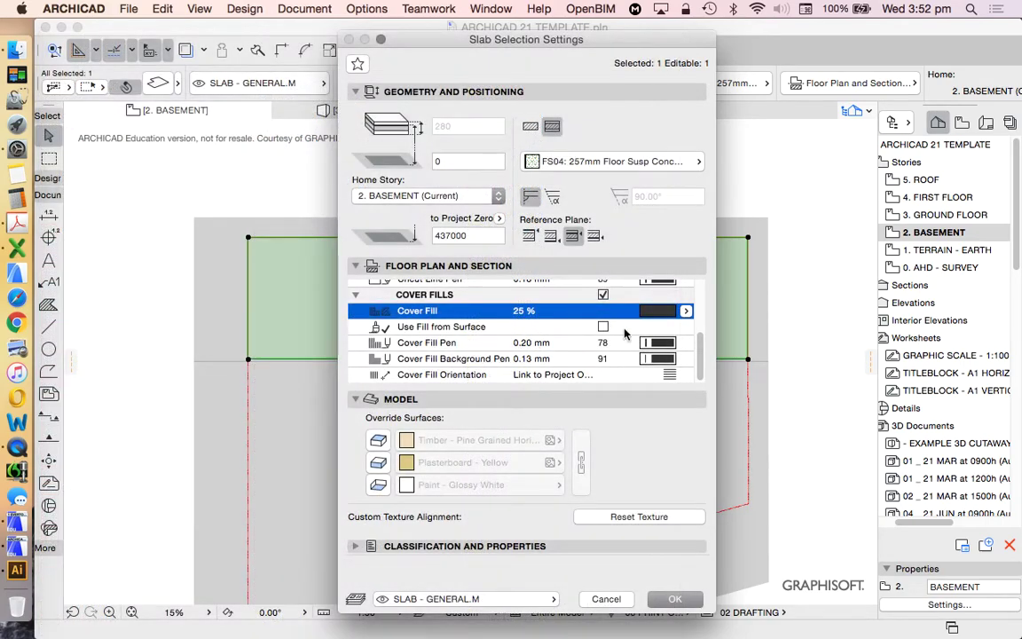
Step: Set the slab's cover fill background pen to 19 and its cover fill pen to cyan pen 40
left_click(659, 358)
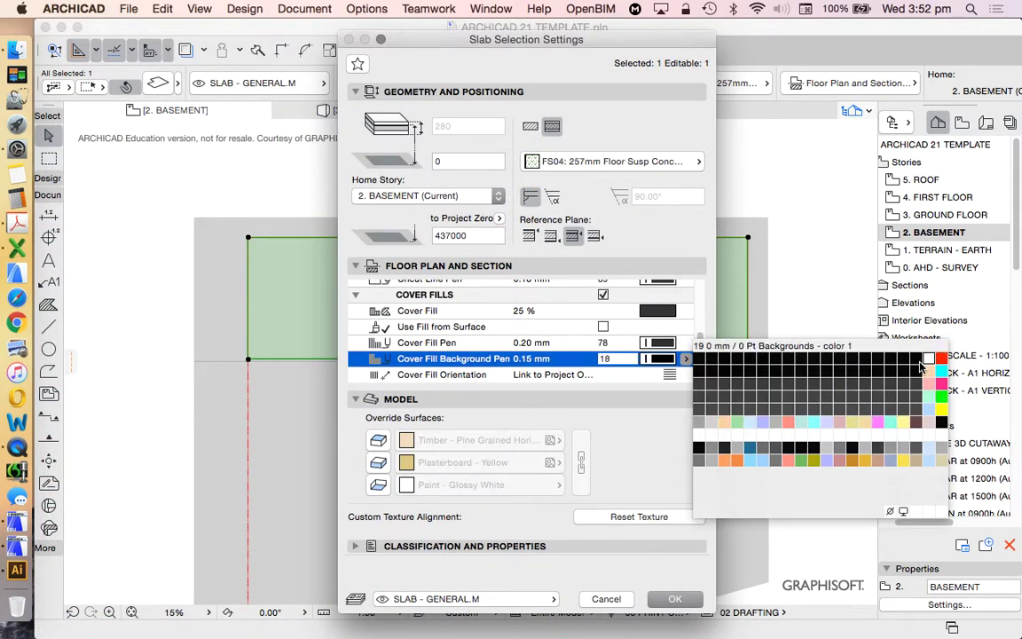
left_click(922, 360)
left_click(659, 342)
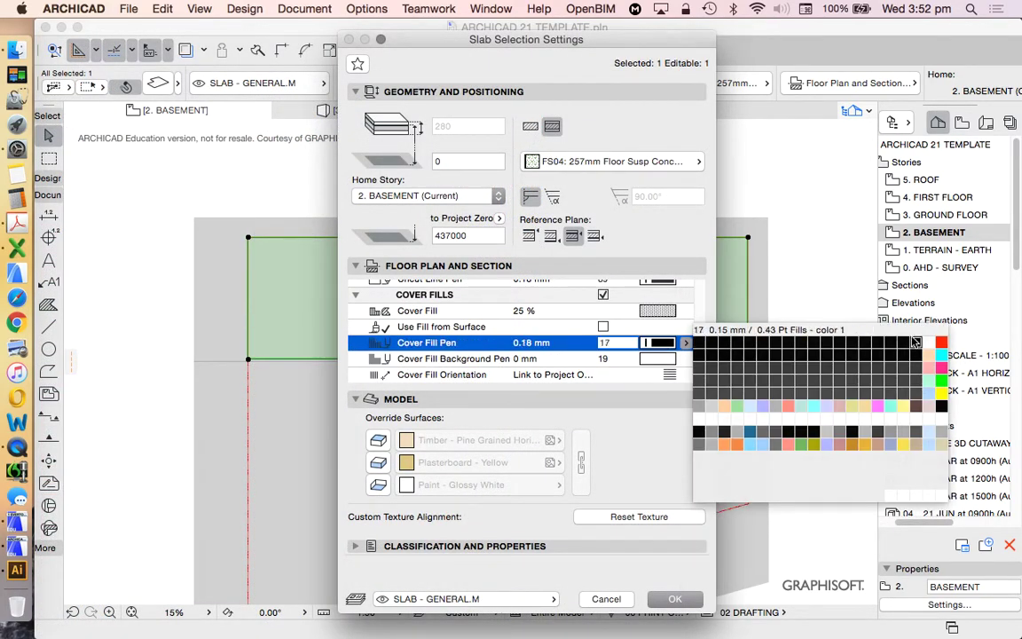
left_click(941, 355)
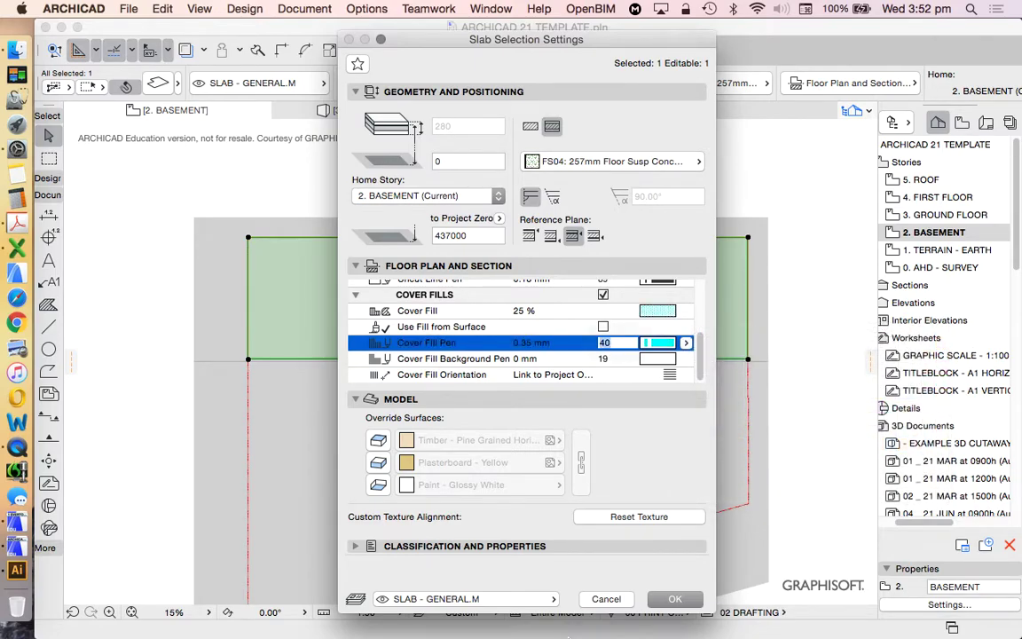
left_click(675, 600)
key("Escape")
scroll(425, 291, "down", 5)
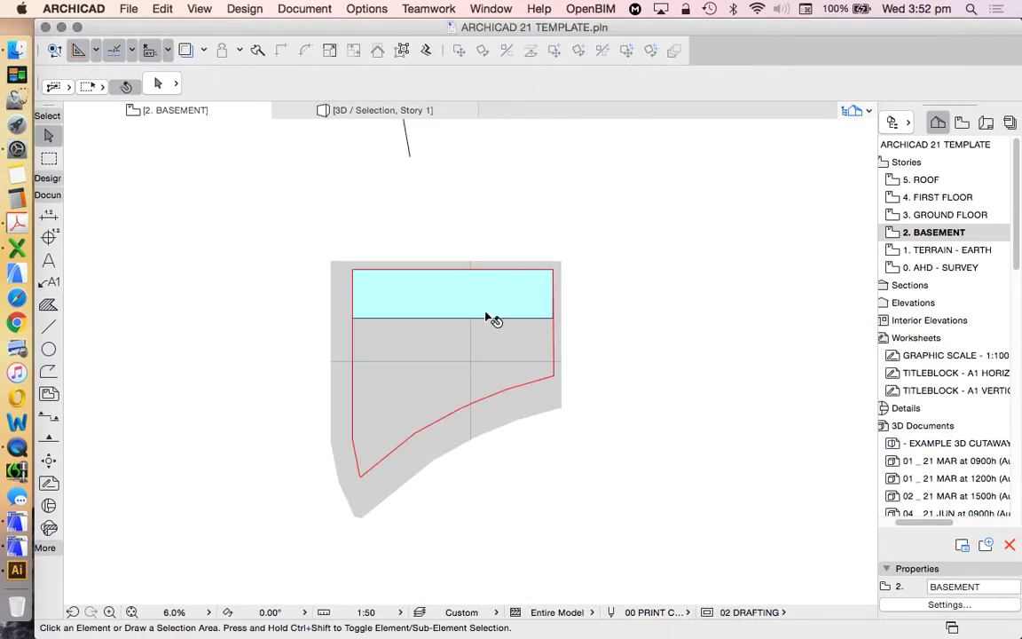
Step: Change the slab's cover fill background to a darker pen so its fill stands out on the plan
left_click(486, 316)
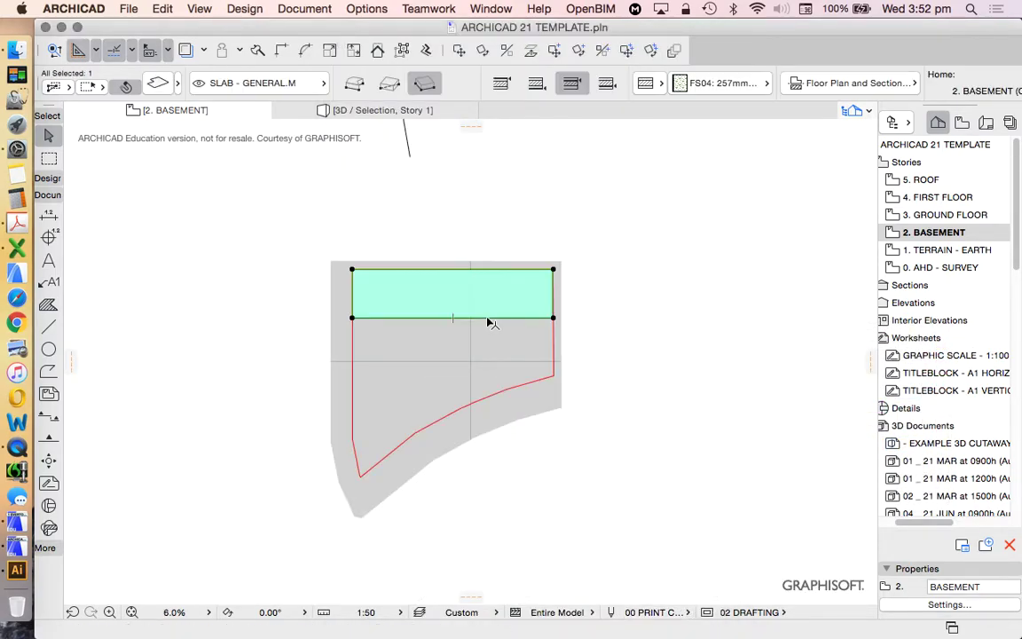
left_click(160, 84)
scroll(642, 328, "down", 3)
left_click(684, 360)
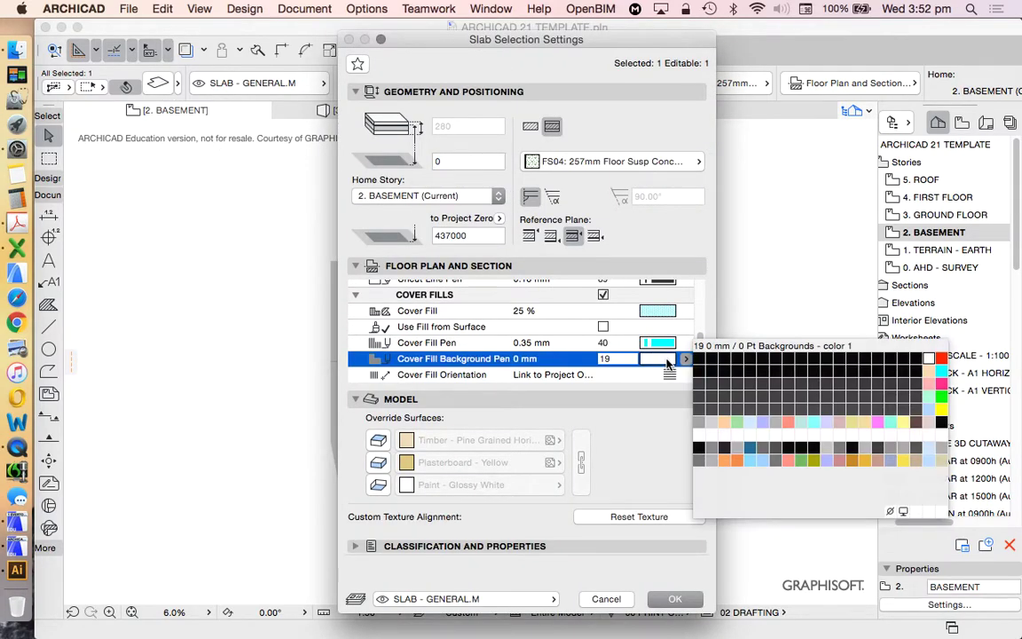
left_click(807, 454)
left_click(671, 600)
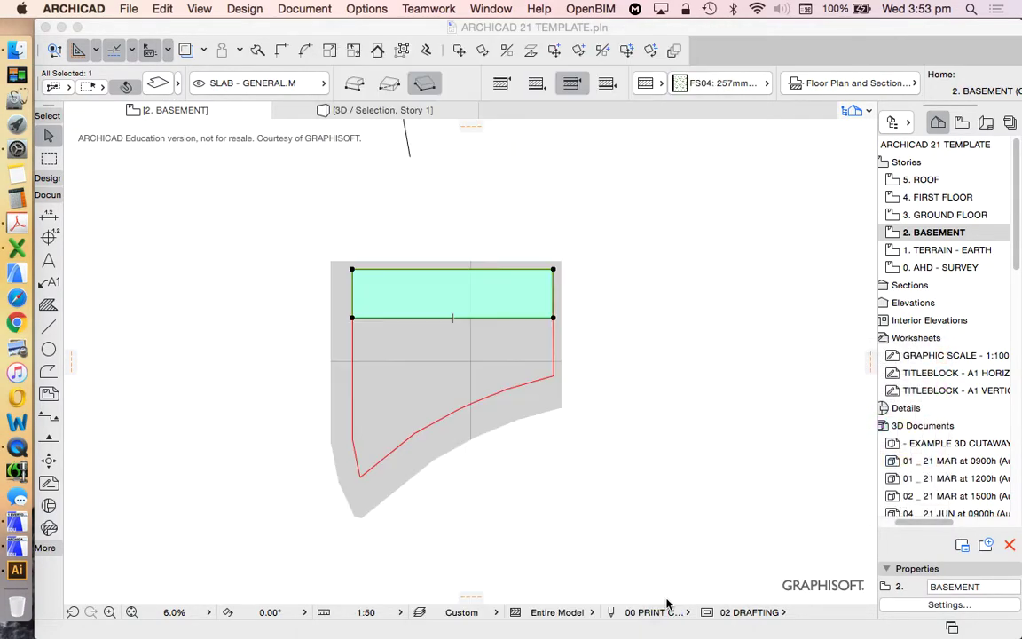
key("Escape")
scroll(470, 294, "up", 5)
scroll(560, 328, "down", 6)
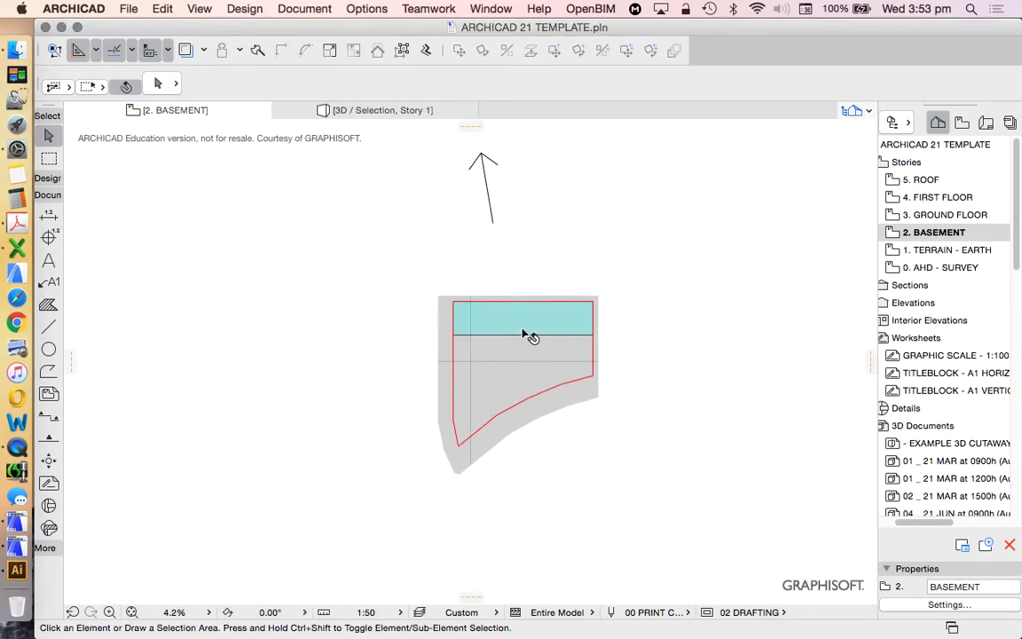
Step: Show all elements of the model in 3D with no slab selected
left_click(570, 319)
scroll(584, 303, "up", 3)
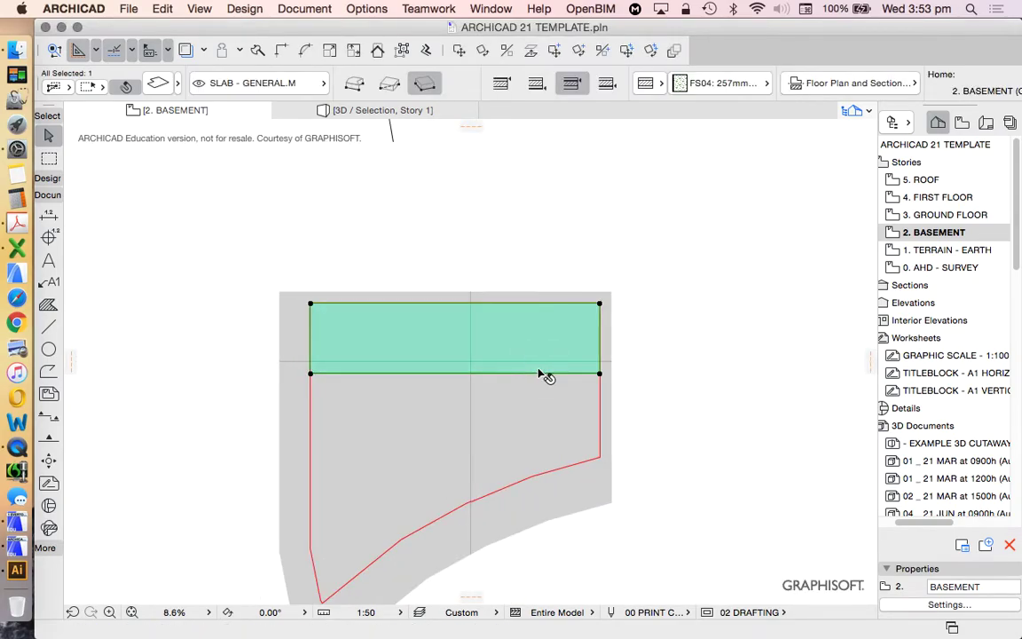
left_click(690, 251)
right_click(713, 218)
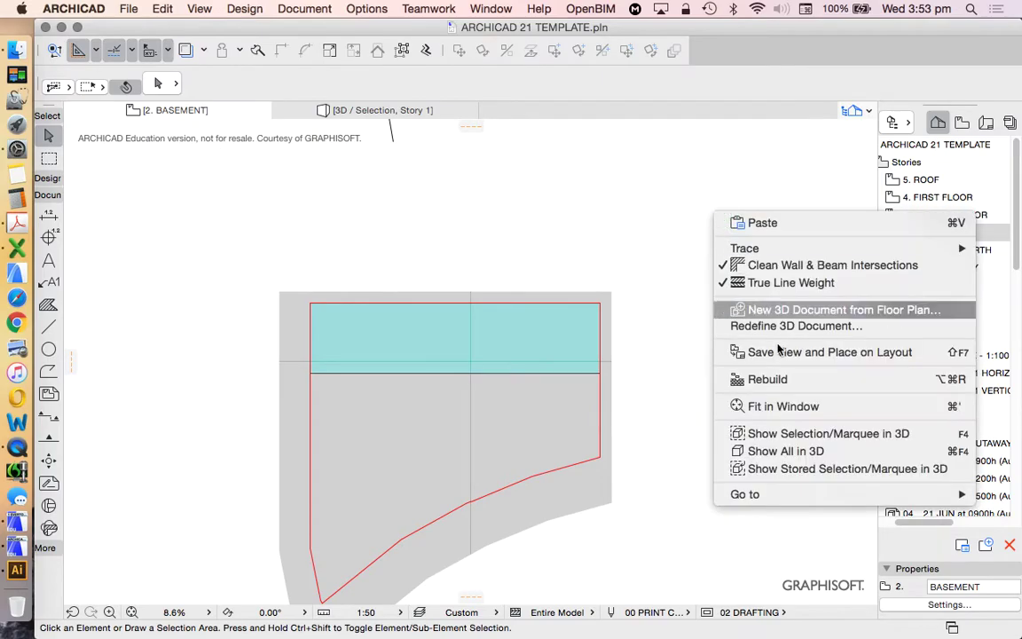
left_click(774, 449)
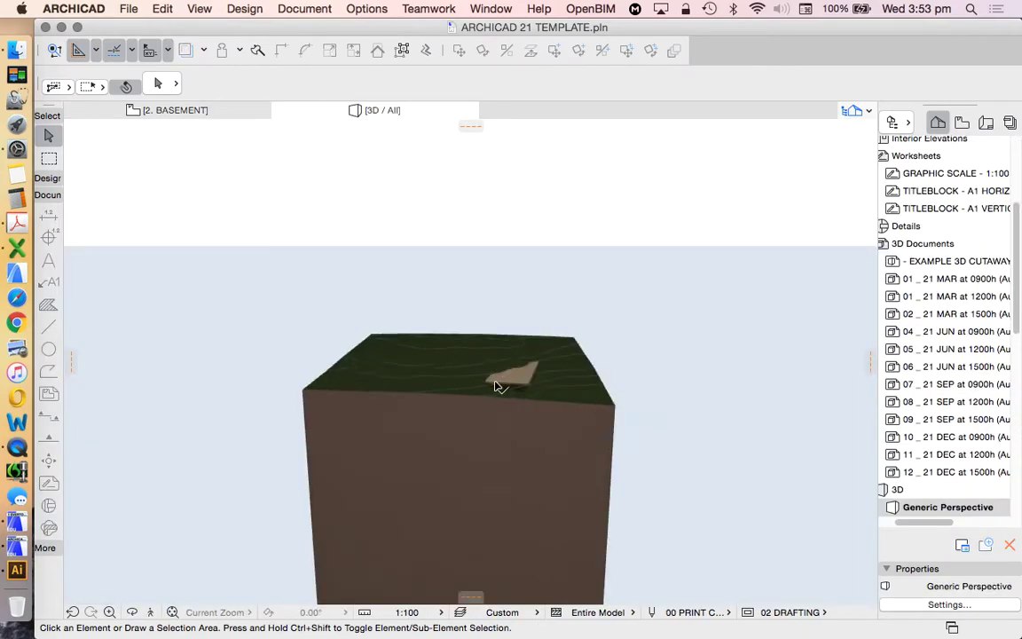
Step: Orbit the 3D model to a raised angle and bring the basement slab on the terrain close up
scroll(497, 386, "up", 5)
left_click(581, 401)
scroll(679, 333, "down", 5)
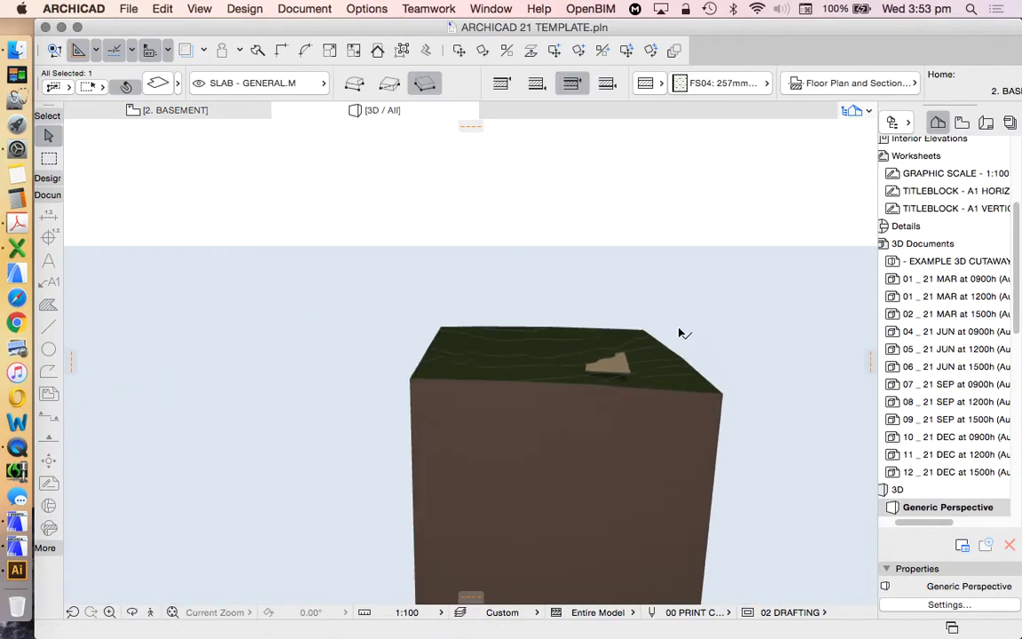
left_click(131, 612)
left_click_drag(455, 402, 599, 420)
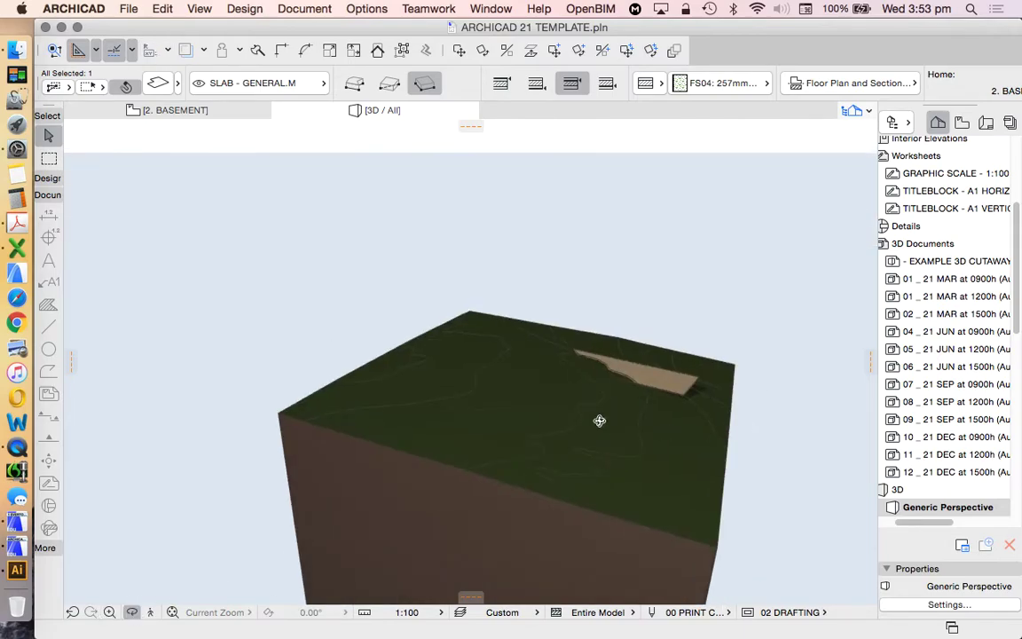
scroll(600, 421, "up", 10)
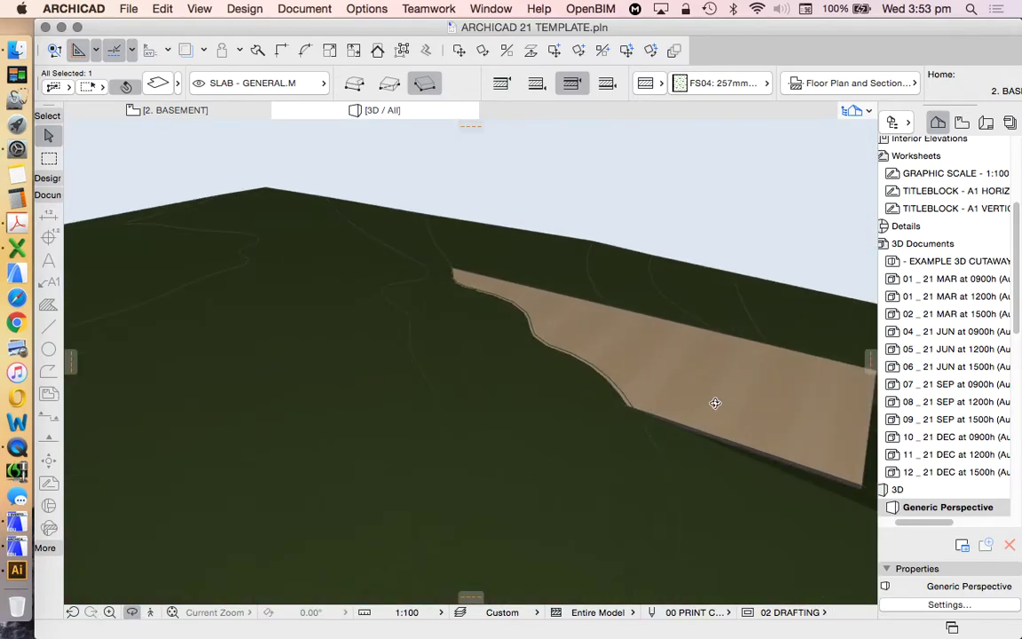
key("Escape")
Step: Examine in 3D how the full outline of the basement slab sits against the sloping terrain mesh
left_click(723, 413)
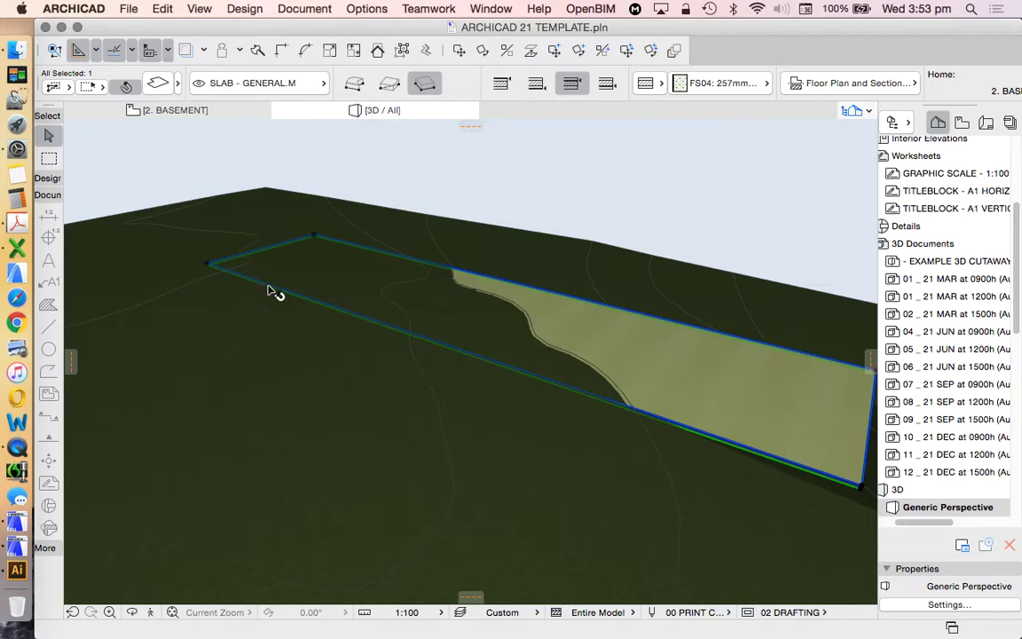
scroll(292, 263, "down", 5)
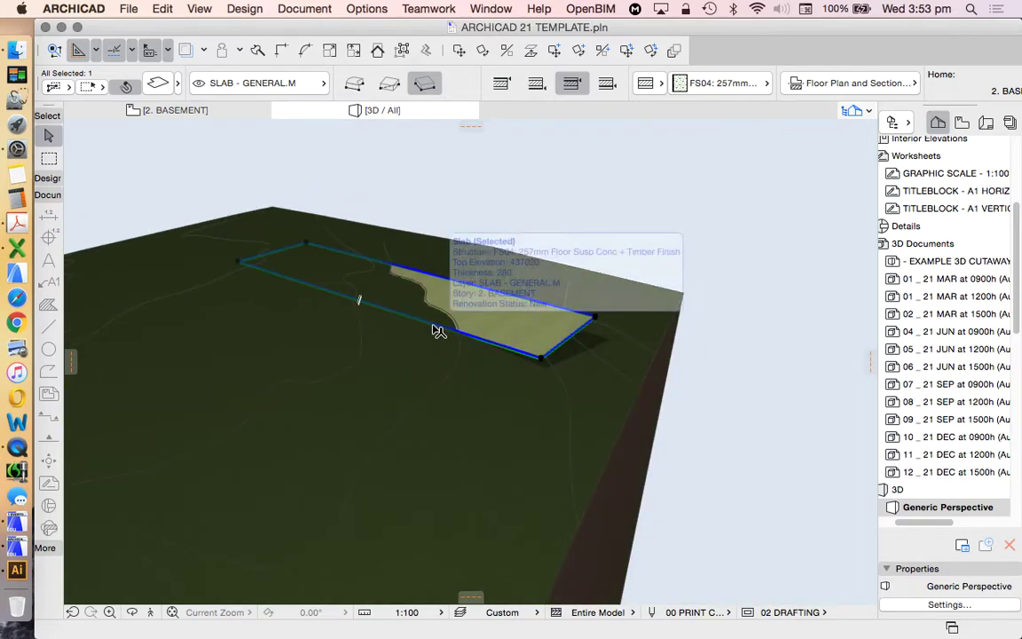
scroll(337, 244, "up", 5)
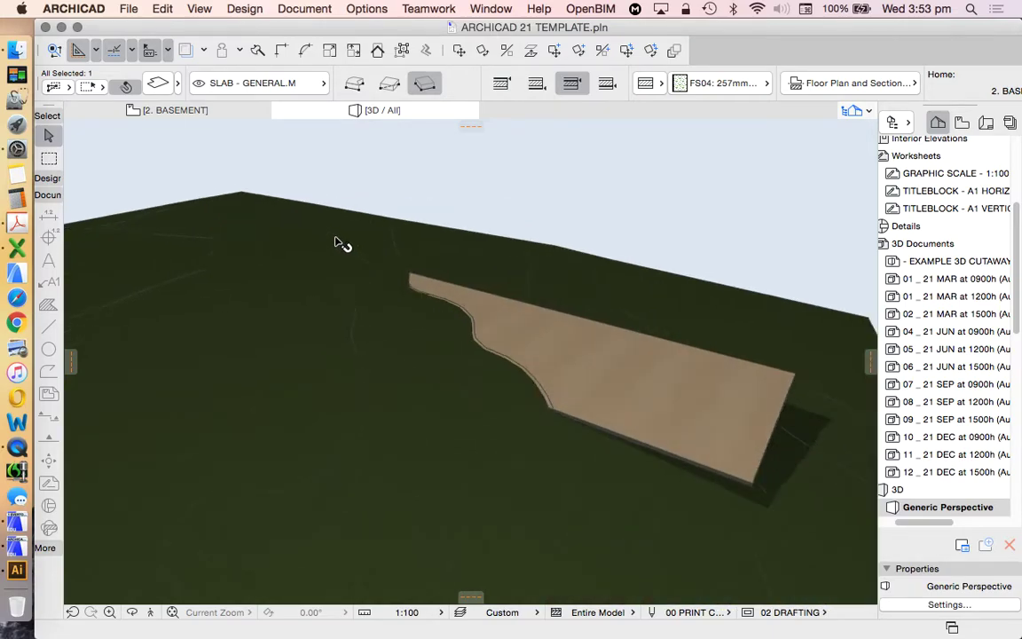
scroll(288, 259, "down", 3)
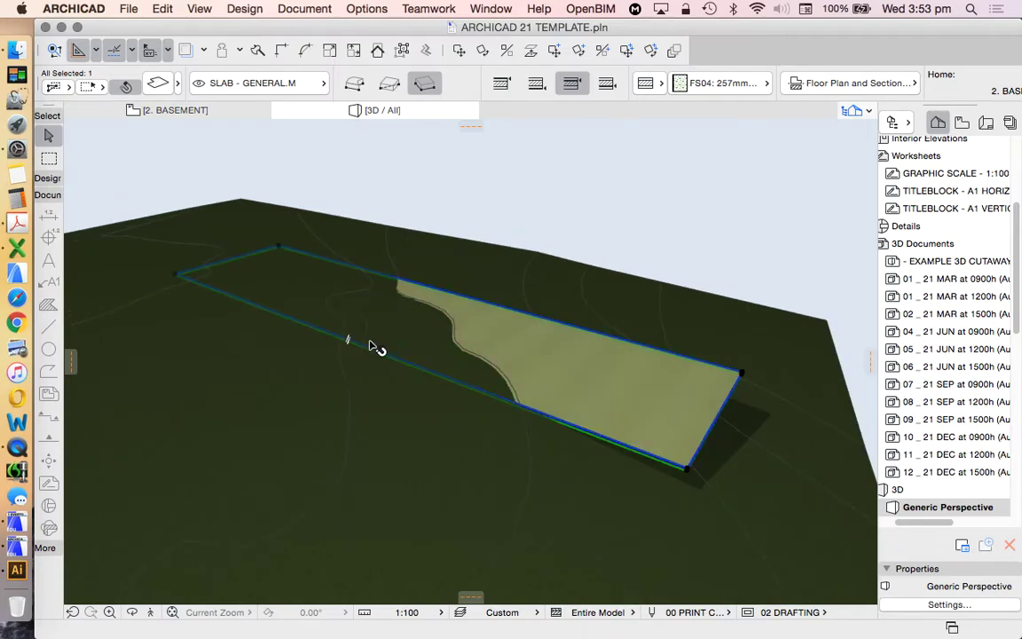
key("Escape")
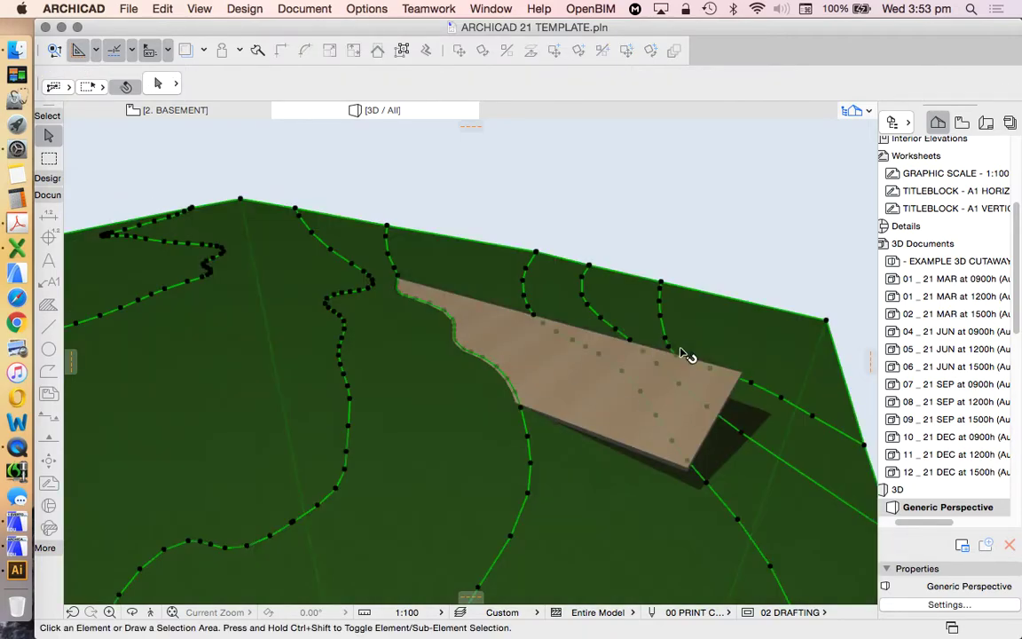
left_click(700, 393)
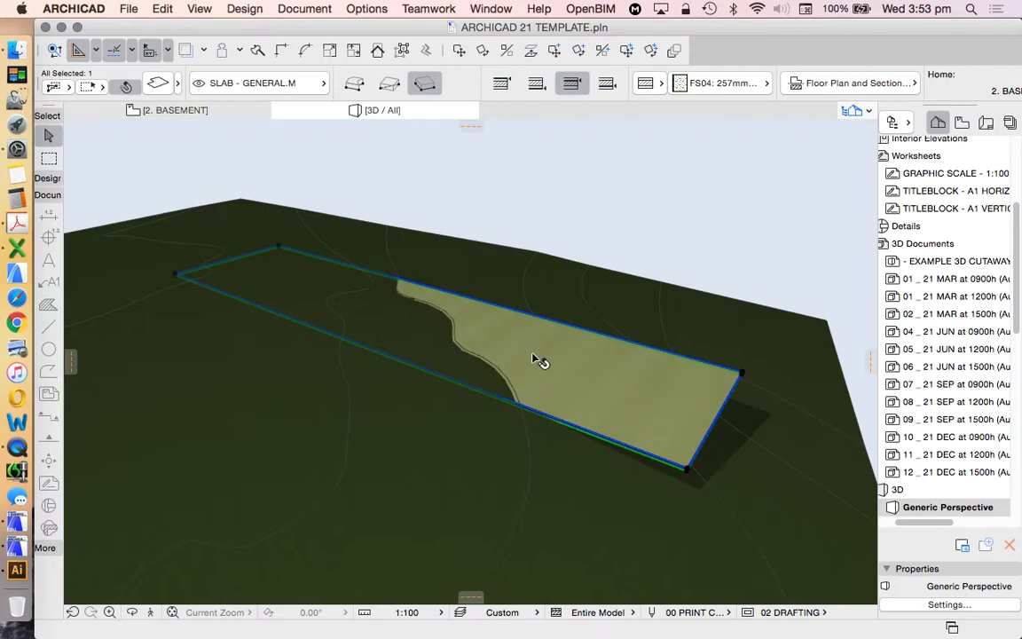
key("Escape")
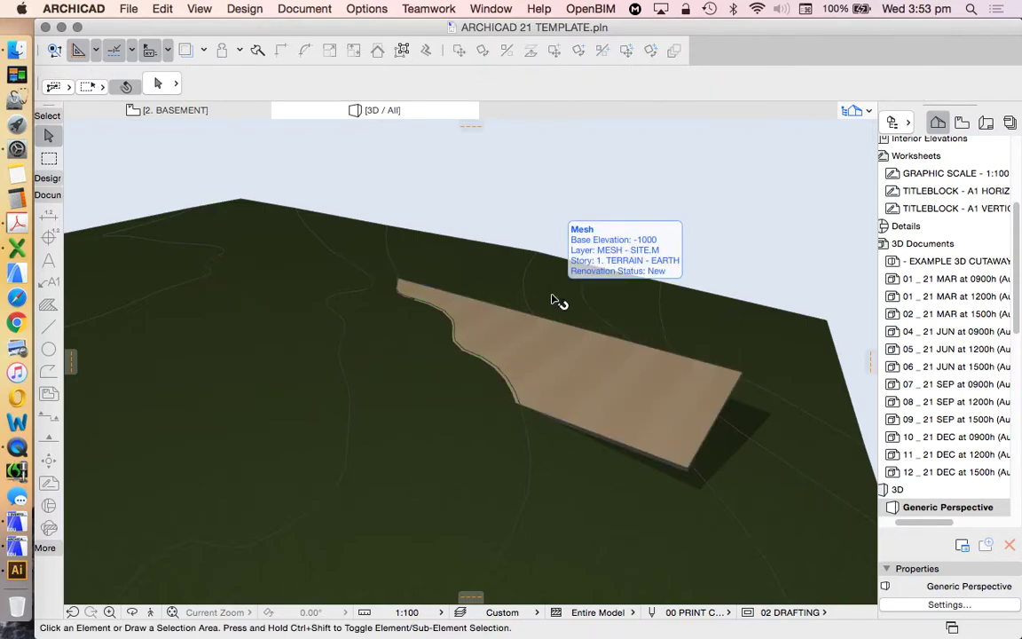
scroll(678, 321, "down", 8)
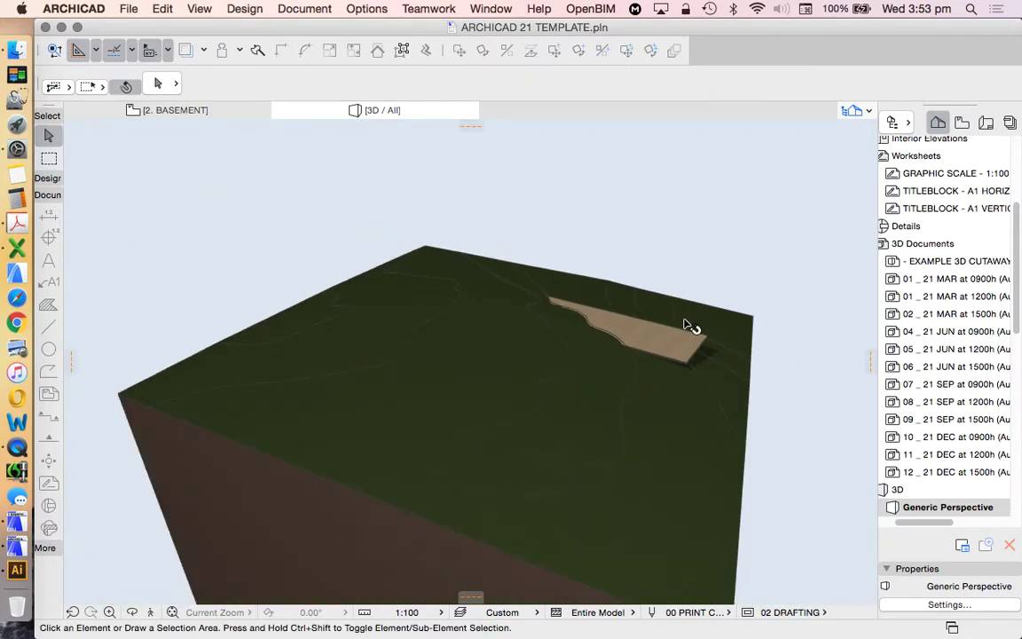
left_click(675, 352)
mouse_move(681, 353)
middle_mouse_down("shift")
mouse_move(656, 346)
mouse_move(682, 346)
middle_mouse_up("shift")
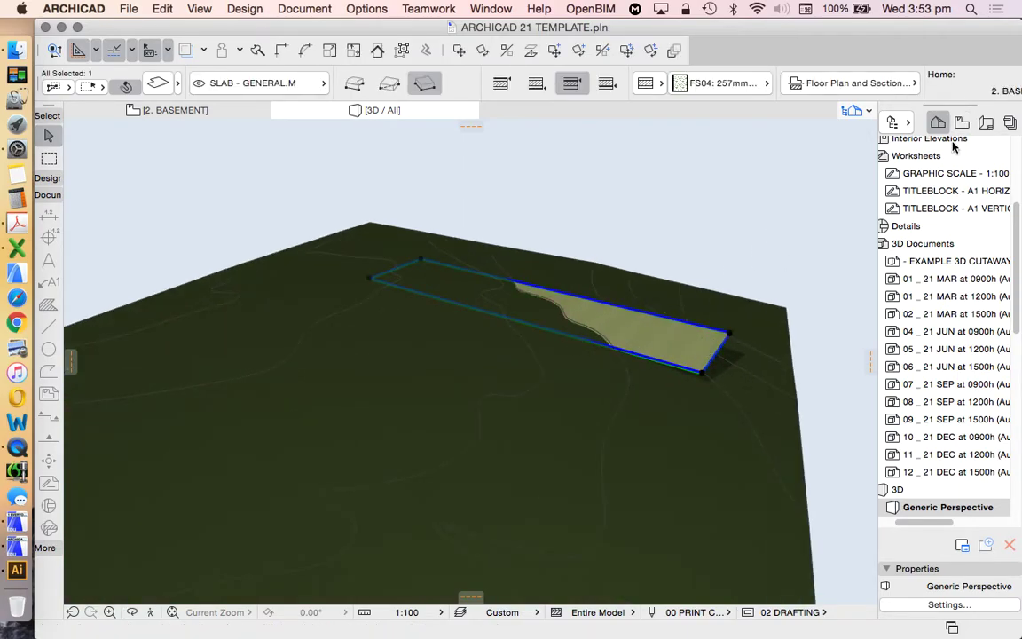
key("Escape")
Step: Return from the 3D view to the 2. BASEMENT floor plan
scroll(958, 213, "up", 5)
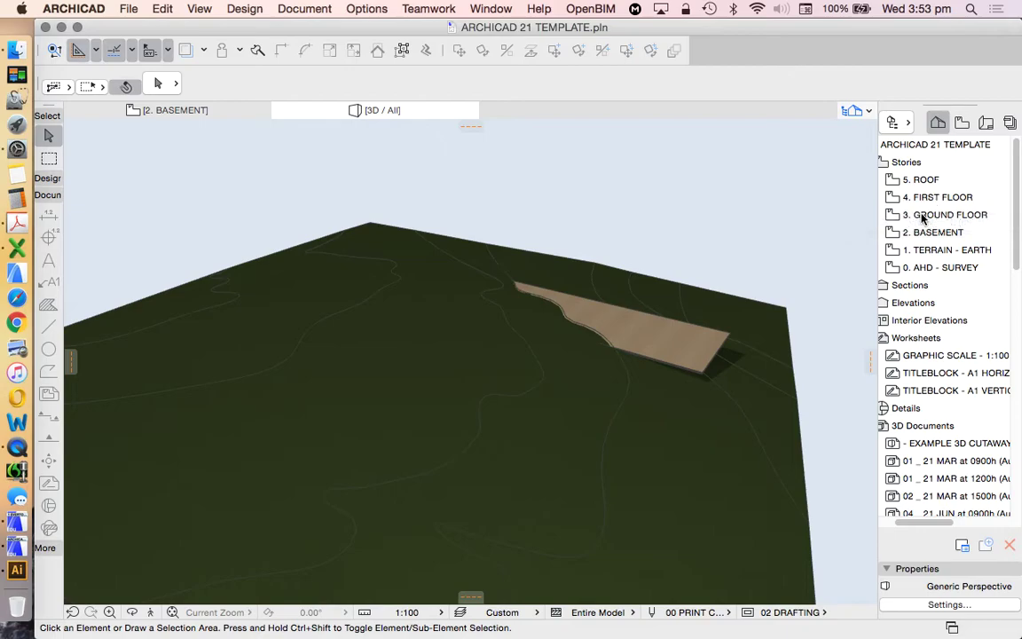
double_click(929, 216)
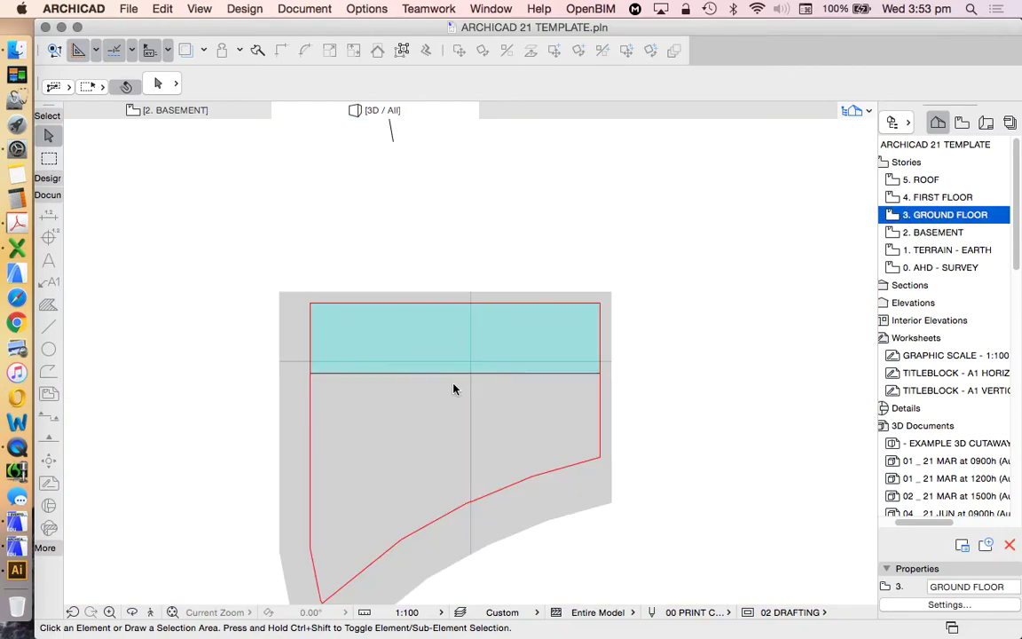
double_click(938, 234)
Step: Change the basement slab from composite to a basic Concrete - Structural structure with a thickness of 200 mm
left_click(507, 355)
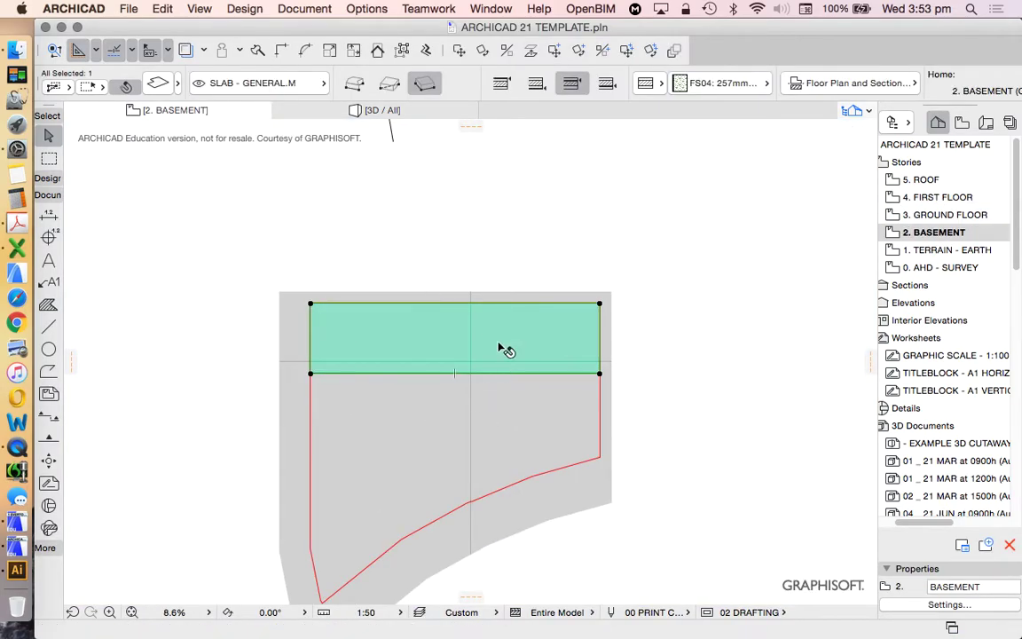
scroll(382, 330, "up", 3)
scroll(378, 319, "down", 3)
scroll(479, 332, "up", 2)
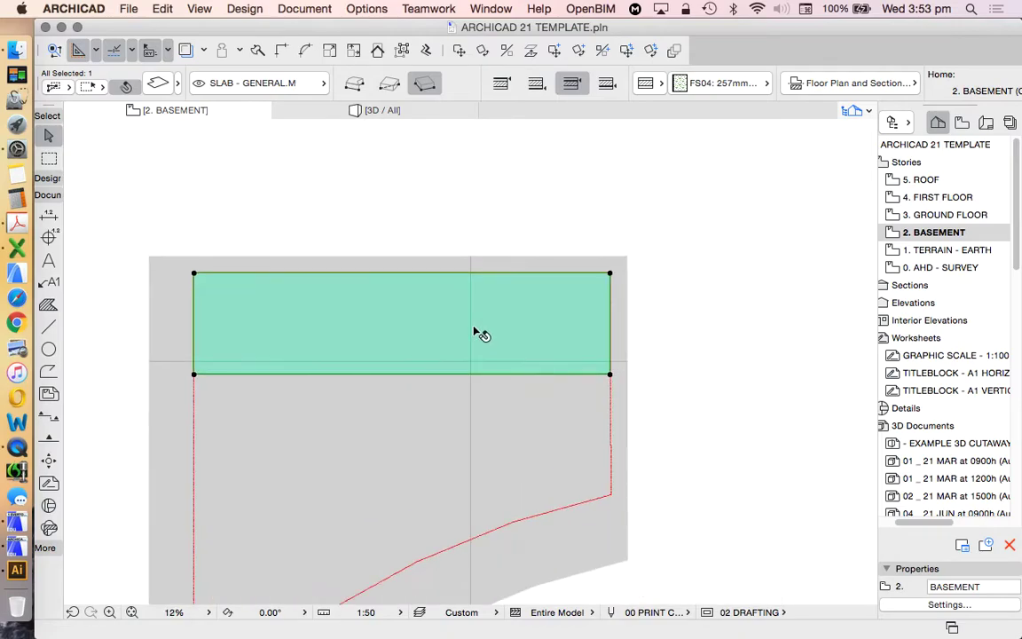
scroll(524, 312, "down", 1)
left_click(151, 82)
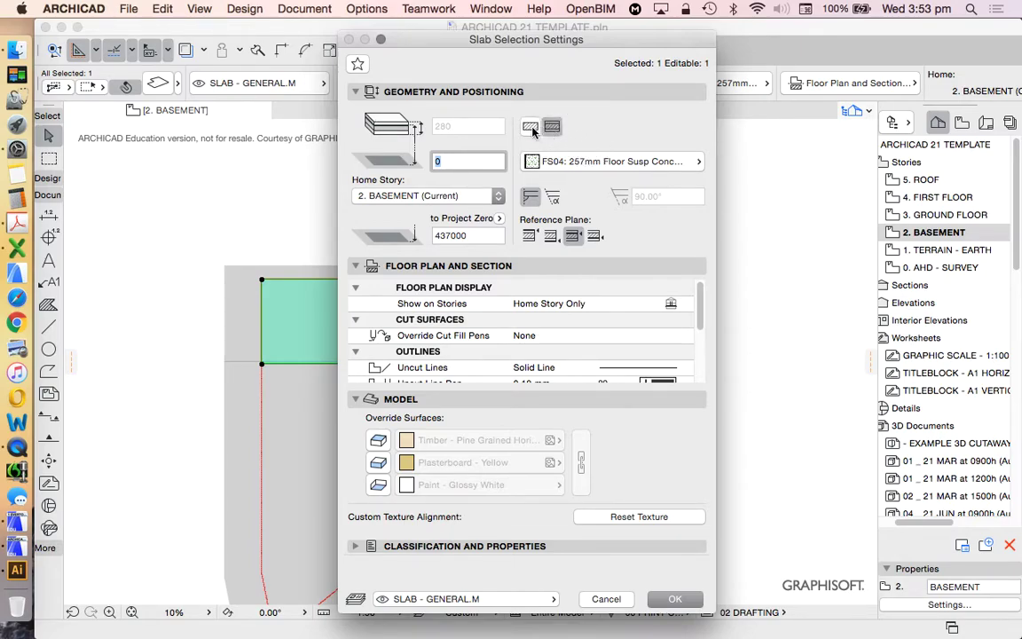
left_click(530, 128)
left_click(479, 126)
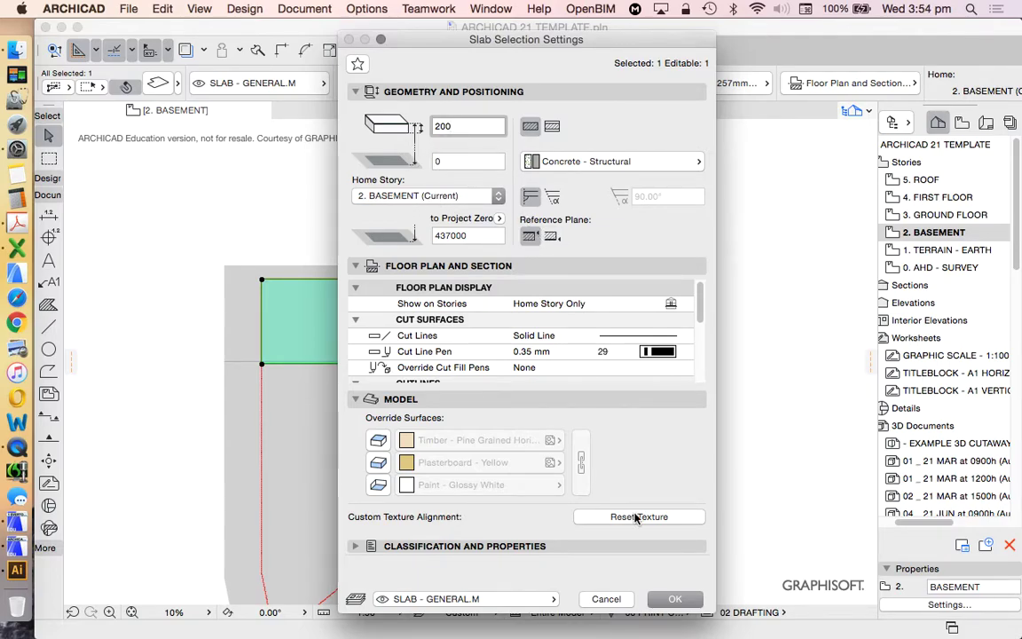
left_click(675, 599)
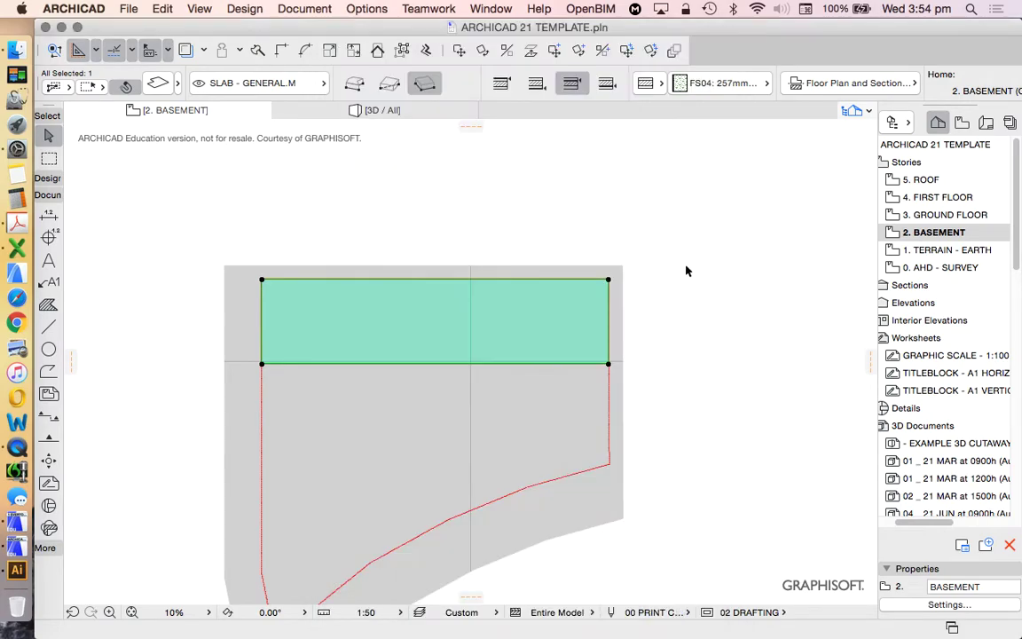
Step: Override the basement slab's top, edge and bottom surfaces with Concrete - Surface, linking the three overrides
double_click(317, 278)
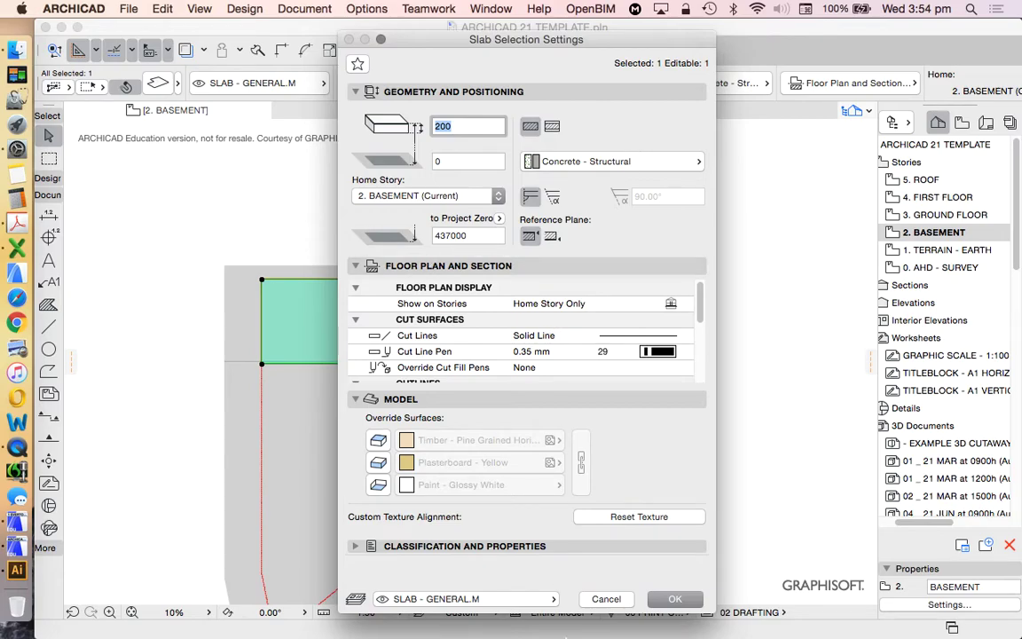
left_click(378, 440)
left_click(377, 462)
left_click(378, 485)
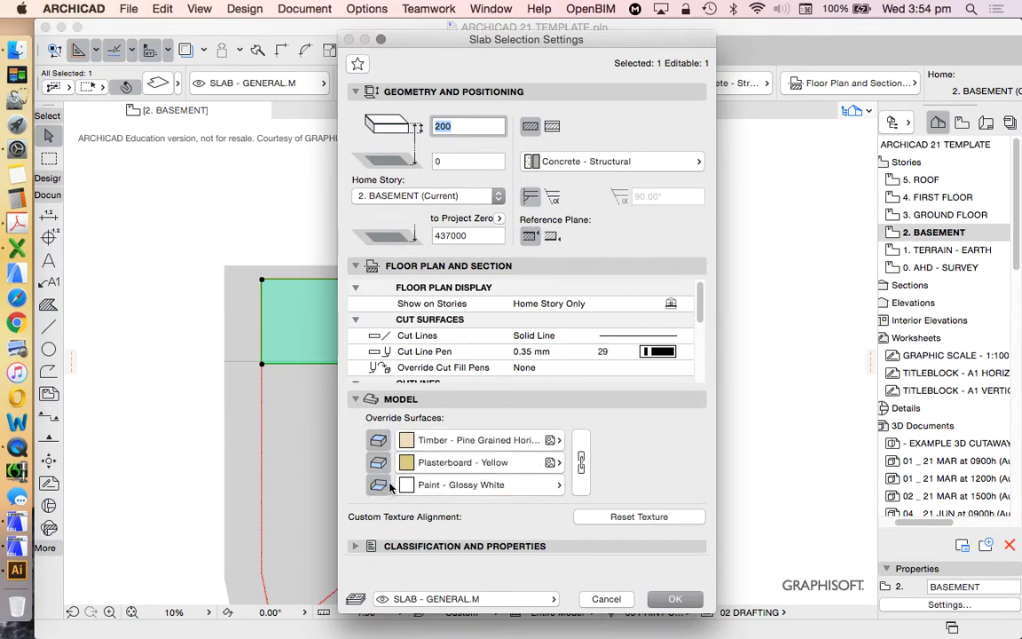
left_click(551, 462)
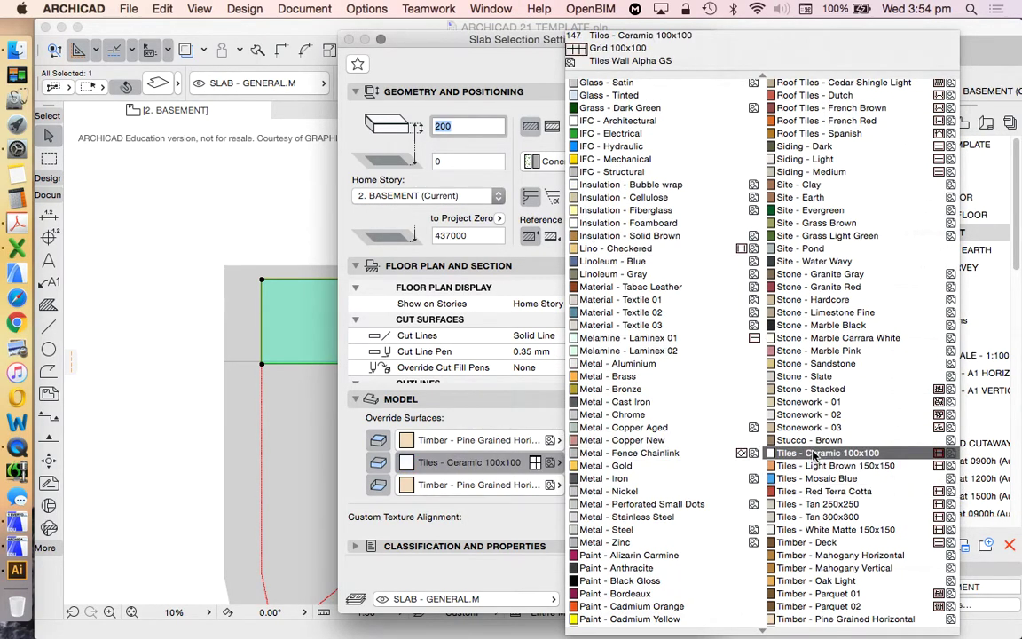
scroll(812, 454, "up", 5)
left_click(620, 131)
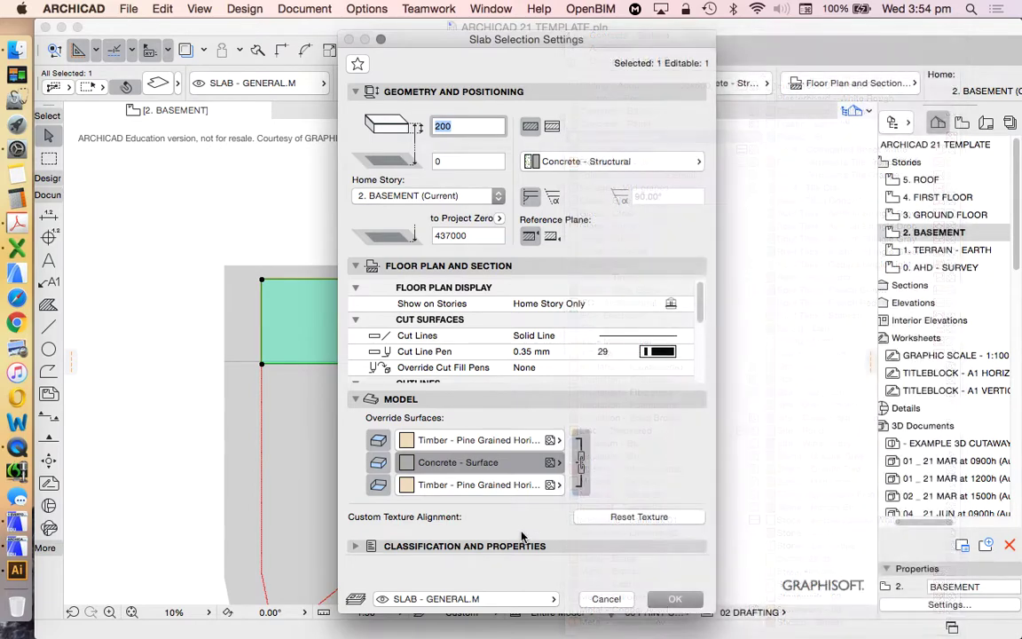
left_click(687, 599)
Step: Show all elements in 3D and pick the basement slab to check its concrete surface and outline against the terrain
right_click(738, 370)
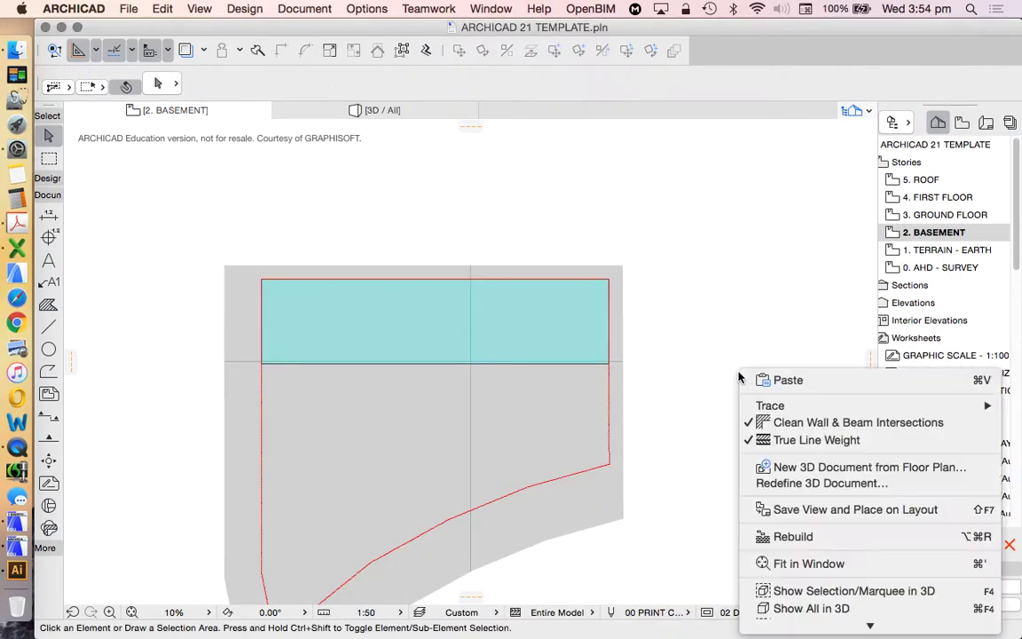
left_click(811, 608)
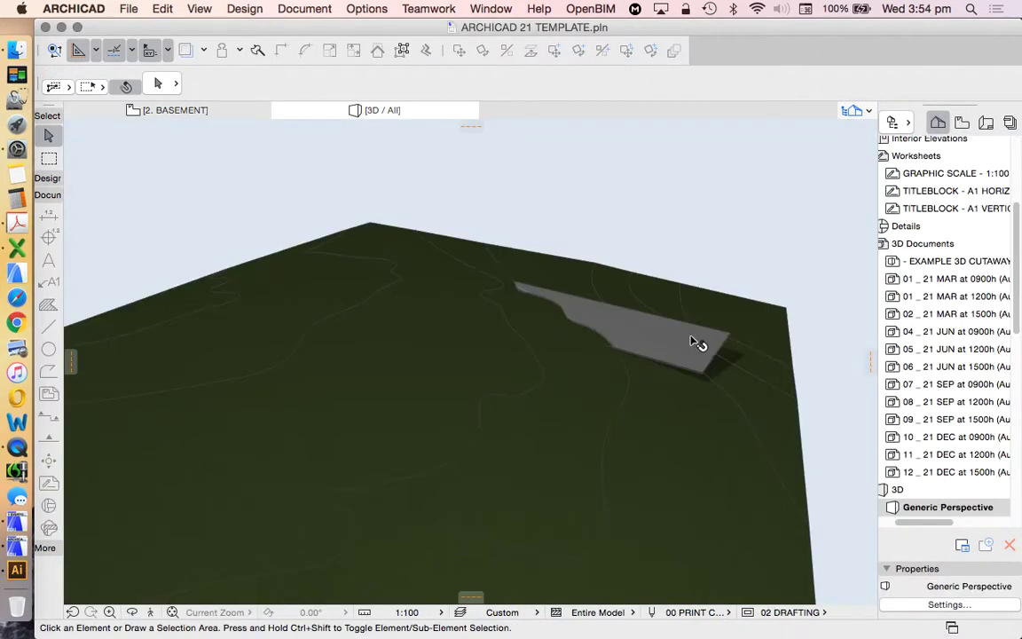
left_click(693, 340)
left_click(696, 200)
left_click(679, 338)
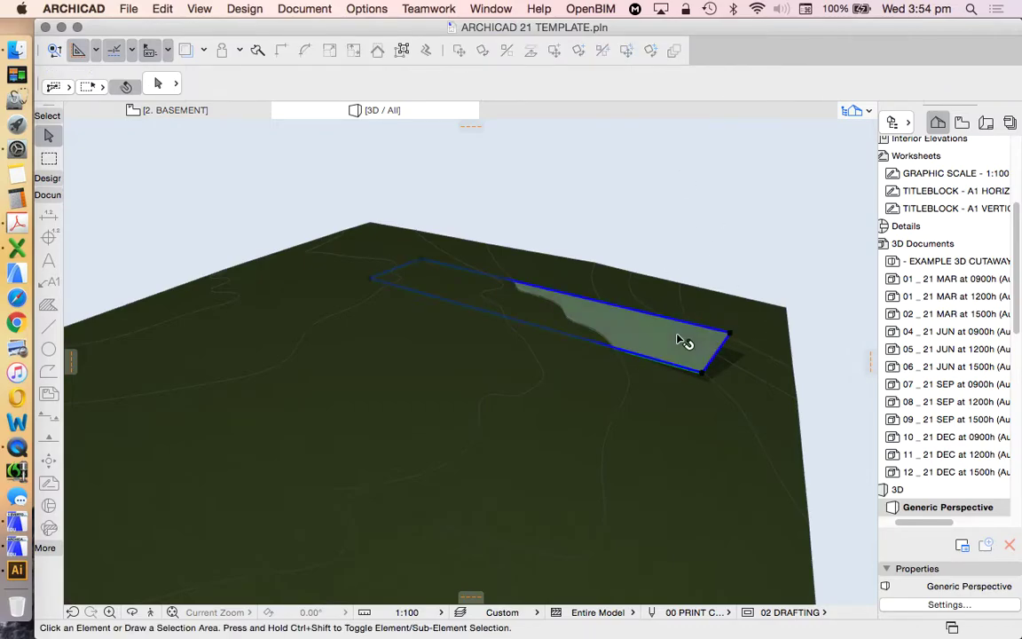